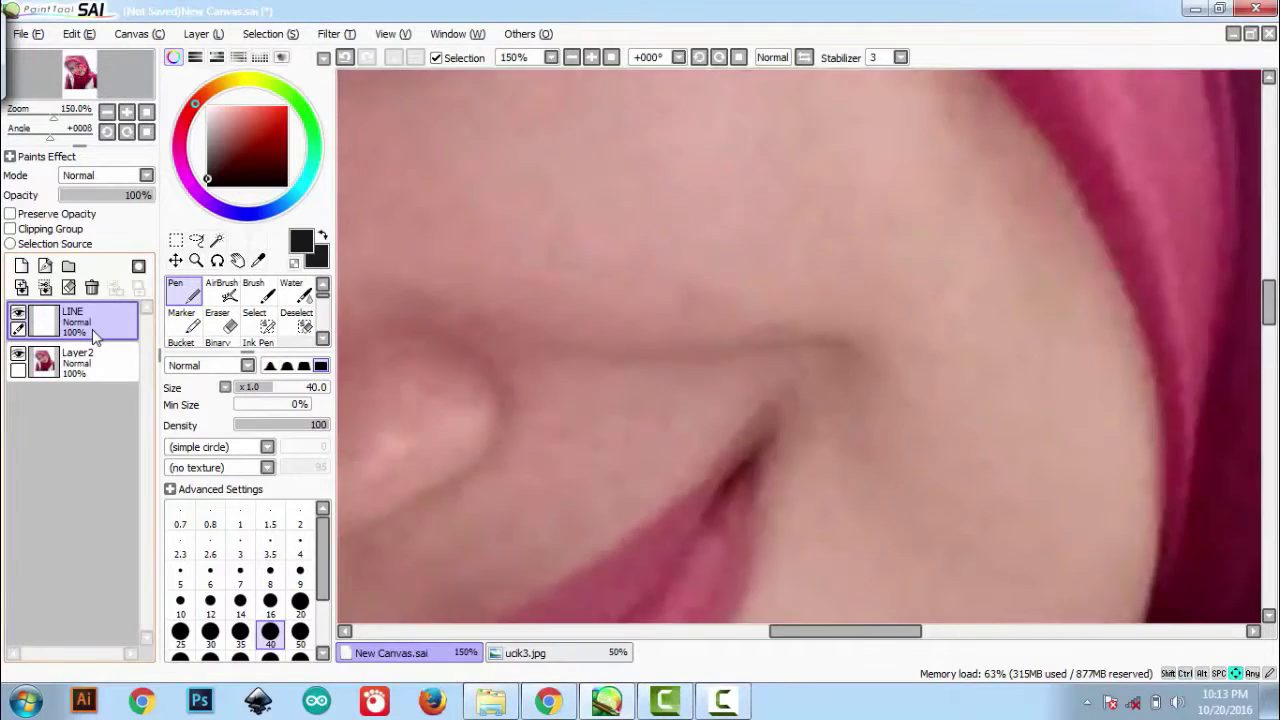
Outline the upper and lower lids of the photo's right-hand eye on the LINE layer with a size 16 pen.
{"action": "key", "text": "Left"}
{"action": "key", "text": "Up"}
{"action": "key", "text": "bracketleft"}
{"action": "key", "text": "bracketleft"}
{"action": "key", "text": "bracketleft"}
{"action": "key", "text": "bracketleft"}
{"action": "key", "text": "bracketleft"}
{"action": "key", "text": "ctrl+z"}
{"action": "mouse_move", "coordinate": [557, 382]}
{"action": "left_mouse_down"}
{"action": "mouse_move", "coordinate": [561, 304]}
{"action": "mouse_move", "coordinate": [739, 210]}
{"action": "mouse_move", "coordinate": [785, 202]}
{"action": "mouse_move", "coordinate": [689, 223]}
{"action": "mouse_move", "coordinate": [803, 203]}
{"action": "left_mouse_up"}
{"action": "left_click_drag", "start_coordinate": [577, 450], "coordinate": [763, 297]}
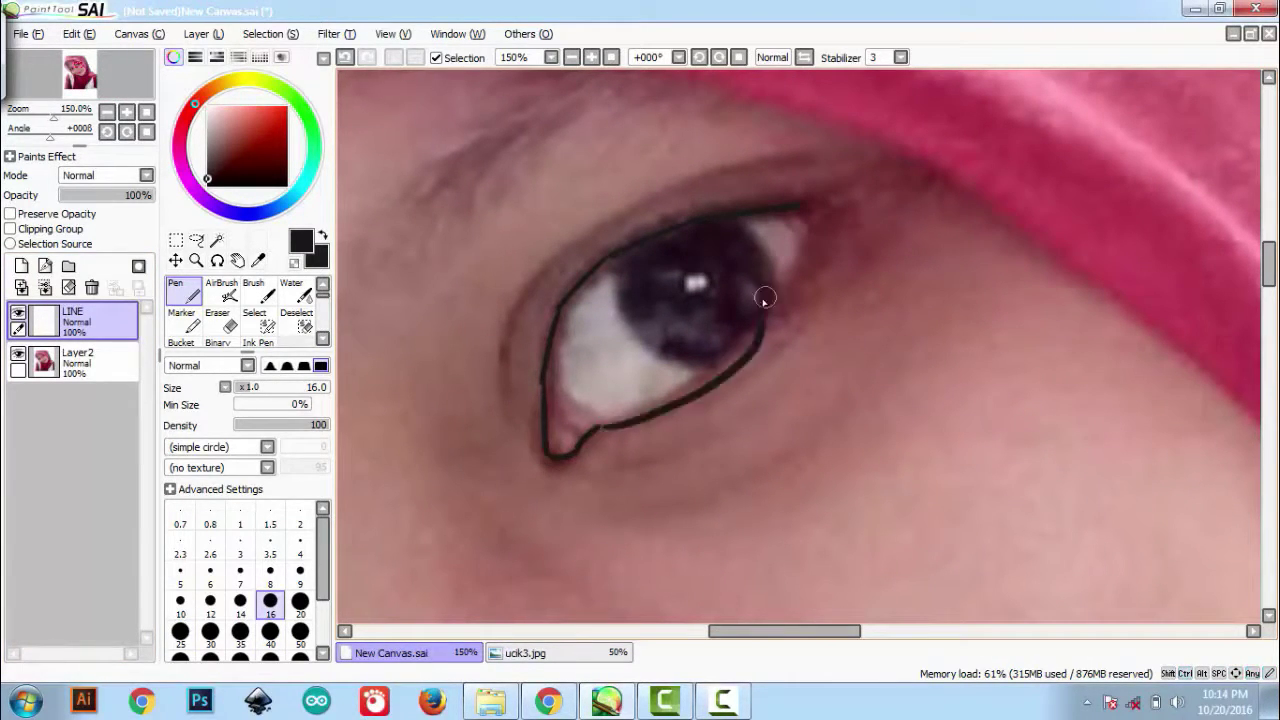
{"action": "key", "text": "ctrl+z"}
{"action": "mouse_move", "coordinate": [732, 347]}
{"action": "left_mouse_down"}
{"action": "mouse_move", "coordinate": [792, 263]}
{"action": "mouse_move", "coordinate": [807, 210]}
{"action": "left_mouse_up"}
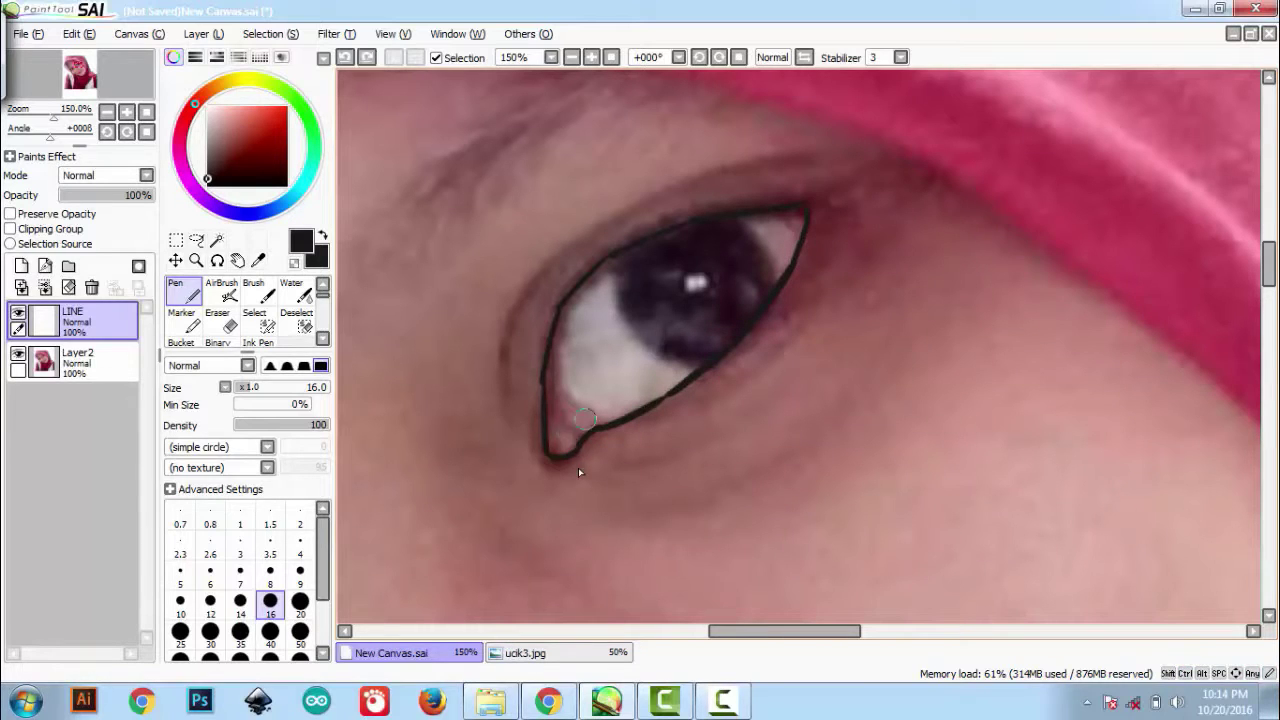
Trace the tear duct, iris and upper eyelid crease of the right-hand eye.
{"action": "left_click_drag", "start_coordinate": [549, 427], "coordinate": [579, 443]}
{"action": "left_click_drag", "start_coordinate": [616, 259], "coordinate": [655, 345]}
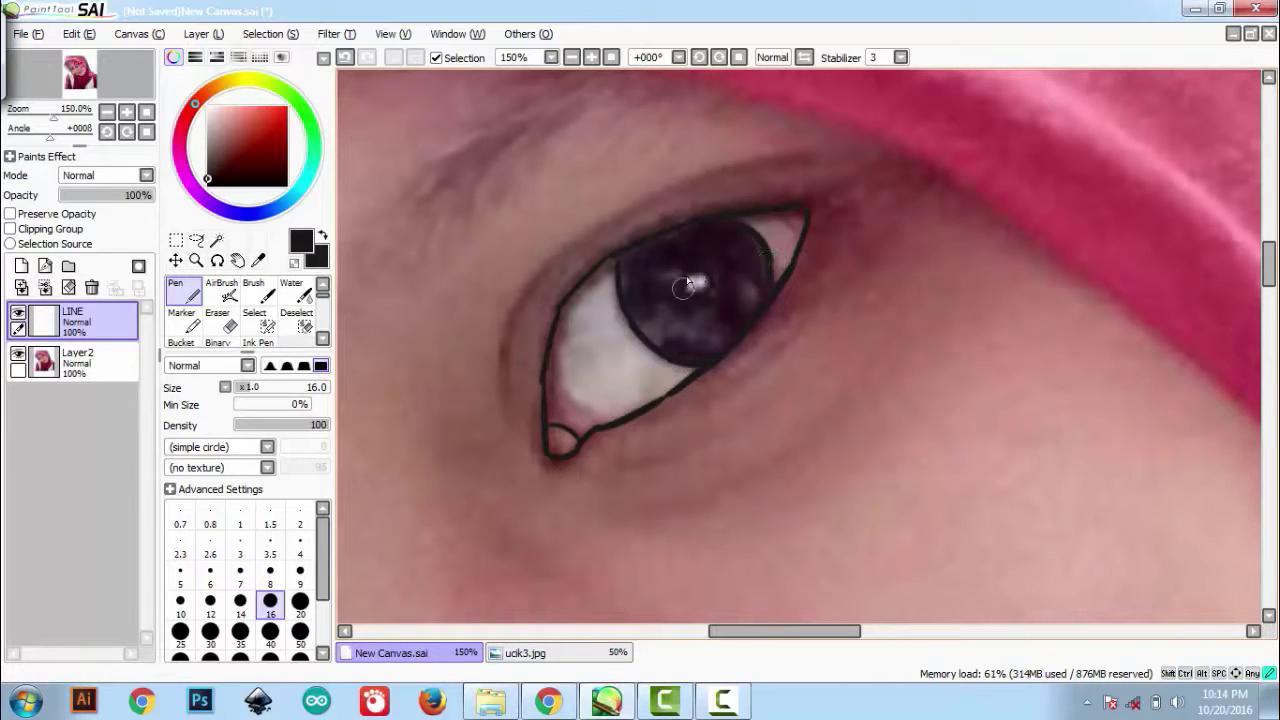
{"action": "mouse_move", "coordinate": [502, 392]}
{"action": "left_mouse_down"}
{"action": "mouse_move", "coordinate": [531, 293]}
{"action": "mouse_move", "coordinate": [671, 181]}
{"action": "mouse_move", "coordinate": [712, 182]}
{"action": "left_mouse_up"}
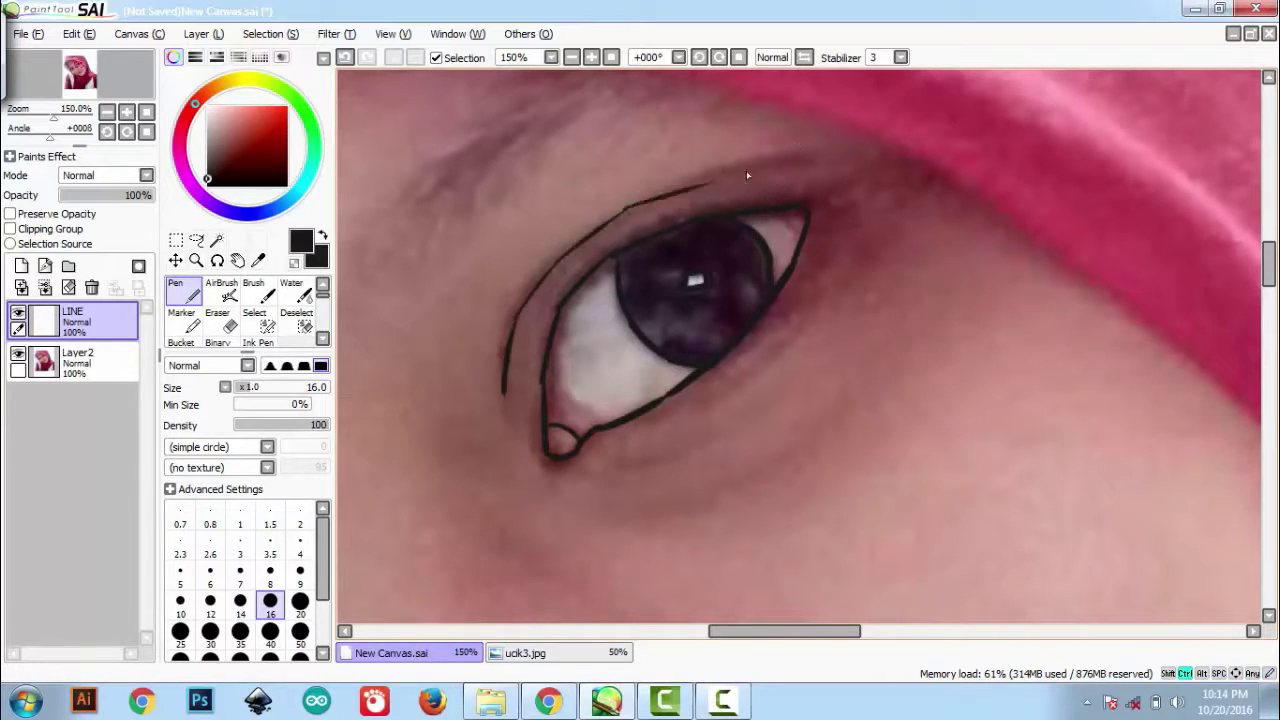
{"action": "key", "text": "ctrl+z"}
{"action": "left_click_drag", "start_coordinate": [626, 208], "coordinate": [758, 164]}
Outline the lids, white and iris of the photo's left-hand eye with the size 16 pen.
{"action": "mouse_move", "coordinate": [680, 240]}
{"action": "left_mouse_down"}
{"action": "mouse_move", "coordinate": [714, 206]}
{"action": "mouse_move", "coordinate": [1084, 80]}
{"action": "left_mouse_up"}
{"action": "left_click_drag", "start_coordinate": [345, 355], "coordinate": [709, 229]}
{"action": "left_click_drag", "start_coordinate": [877, 404], "coordinate": [893, 160]}
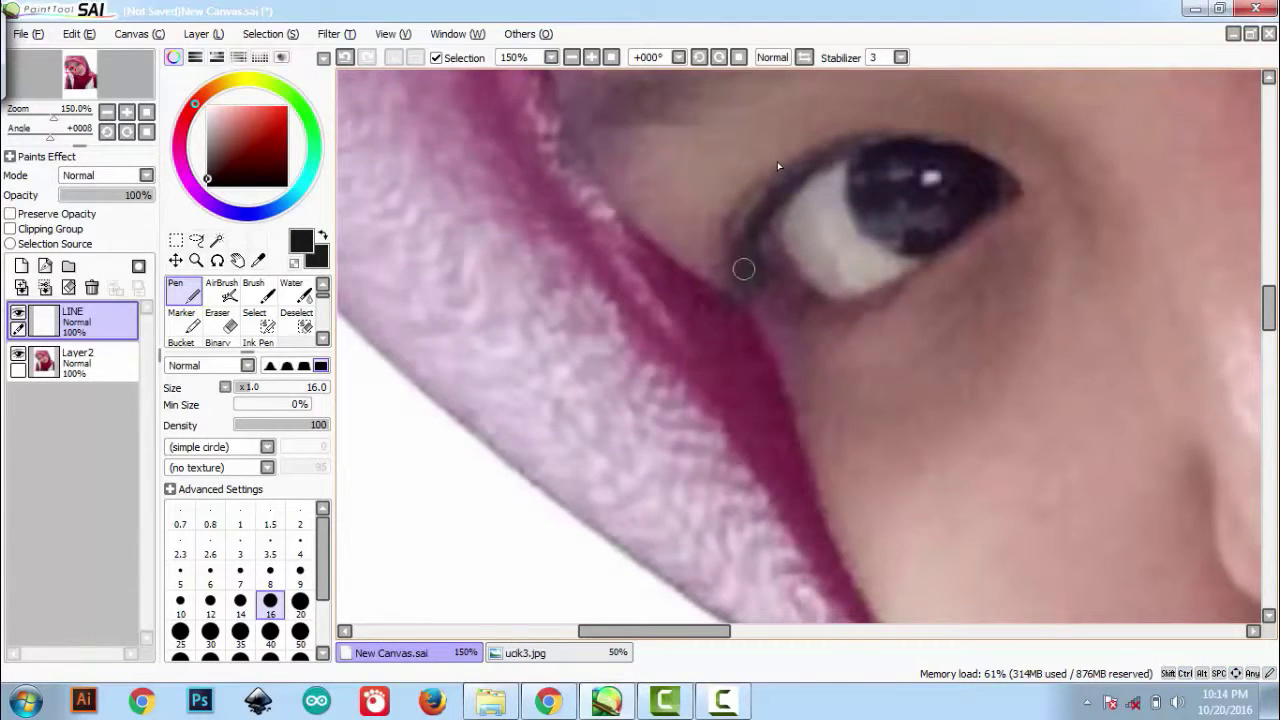
{"action": "left_click_drag", "start_coordinate": [743, 268], "coordinate": [775, 190]}
{"action": "mouse_move", "coordinate": [889, 143]}
{"action": "left_mouse_down"}
{"action": "mouse_move", "coordinate": [819, 157]}
{"action": "mouse_move", "coordinate": [949, 146]}
{"action": "mouse_move", "coordinate": [1027, 165]}
{"action": "mouse_move", "coordinate": [936, 253]}
{"action": "mouse_move", "coordinate": [850, 298]}
{"action": "left_mouse_up"}
{"action": "key", "text": "ctrl+z"}
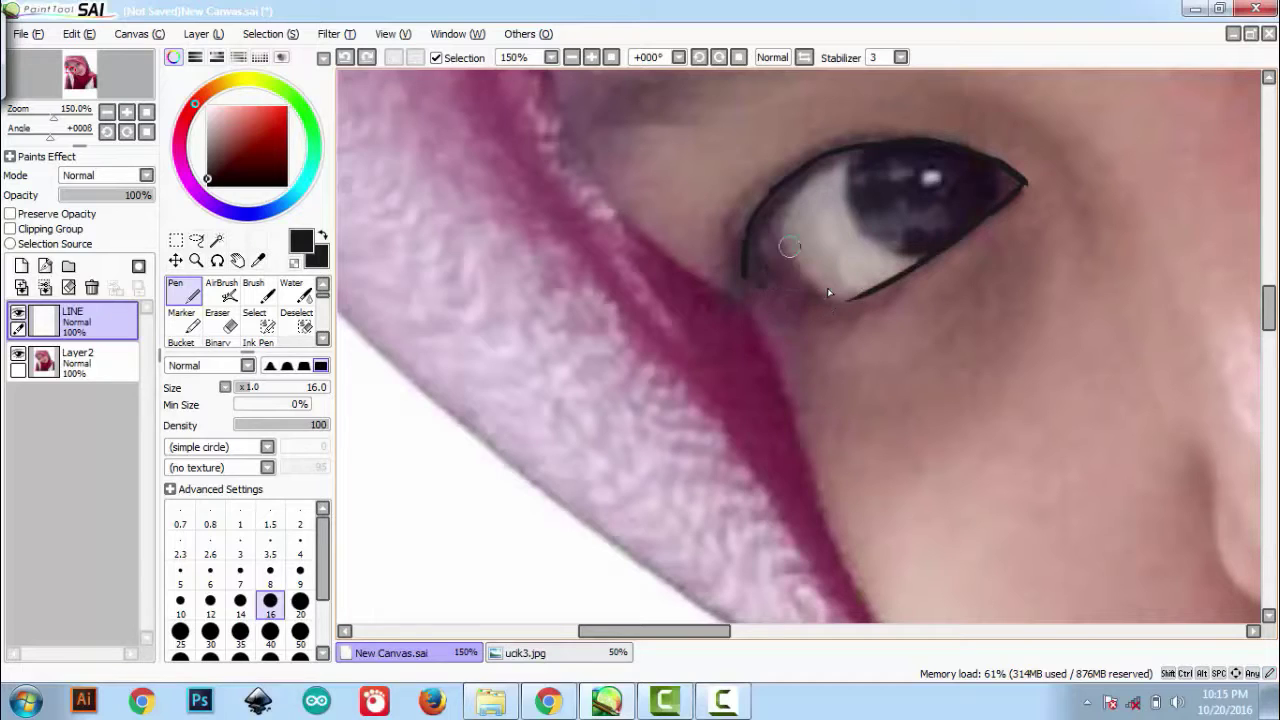
{"action": "mouse_move", "coordinate": [776, 224]}
{"action": "left_mouse_down"}
{"action": "mouse_move", "coordinate": [803, 288]}
{"action": "mouse_move", "coordinate": [848, 299]}
{"action": "left_mouse_up"}
{"action": "mouse_move", "coordinate": [797, 188]}
{"action": "left_mouse_down"}
{"action": "mouse_move", "coordinate": [876, 149]}
{"action": "mouse_move", "coordinate": [870, 227]}
{"action": "mouse_move", "coordinate": [893, 248]}
{"action": "left_mouse_up"}
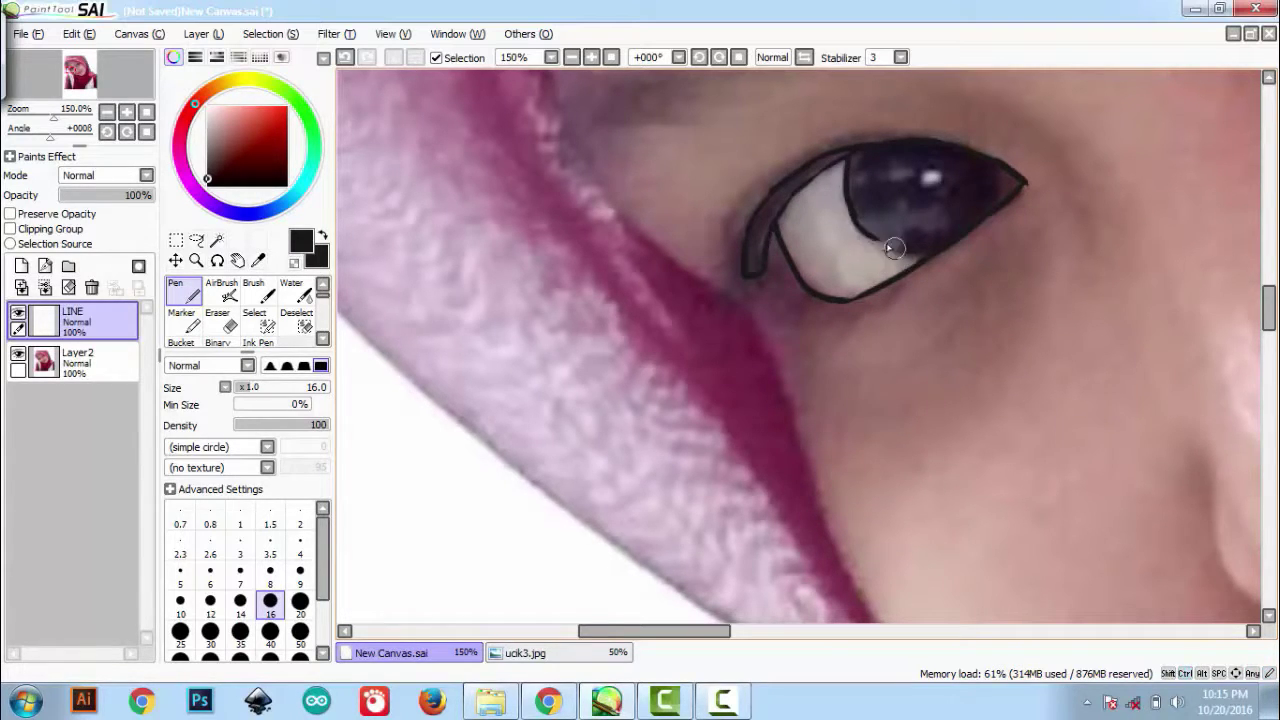
Fill the thick upper lash line at the left-hand eye's outer corner in black with a size 30 pen.
{"action": "scroll", "coordinate": [752, 262], "scroll_direction": "up", "scroll_amount": 3}
{"action": "key", "text": "]"}
{"action": "key", "text": "]"}
{"action": "key", "text": "]"}
{"action": "left_click_drag", "start_coordinate": [751, 286], "coordinate": [751, 221]}
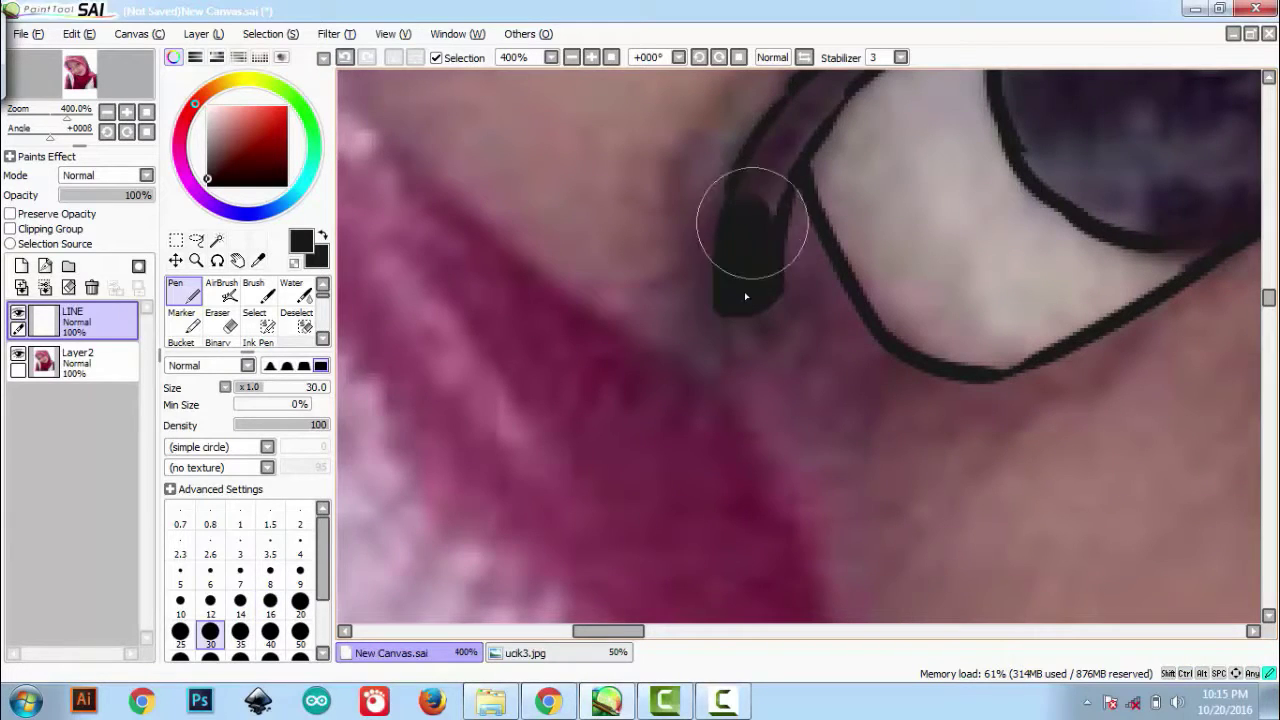
{"action": "mouse_move", "coordinate": [775, 150]}
{"action": "left_mouse_down"}
{"action": "mouse_move", "coordinate": [733, 256]}
{"action": "mouse_move", "coordinate": [761, 249]}
{"action": "mouse_move", "coordinate": [795, 197]}
{"action": "mouse_move", "coordinate": [941, 123]}
{"action": "left_mouse_up"}
Draw short, thin eyelashes fanning out from the left-hand eye's outer corner with a much smaller pen.
{"action": "key", "text": "["}
{"action": "key", "text": "["}
{"action": "key", "text": "["}
{"action": "scroll", "coordinate": [758, 257], "scroll_direction": "down", "scroll_amount": 2}
{"action": "key", "text": "["}
{"action": "key", "text": "["}
{"action": "key", "text": "["}
{"action": "key", "text": "["}
{"action": "key", "text": "bracketleft"}
{"action": "key", "text": "bracketleft"}
{"action": "key", "text": "bracketleft"}
{"action": "mouse_move", "coordinate": [712, 342]}
{"action": "left_mouse_down"}
{"action": "mouse_move", "coordinate": [663, 388]}
{"action": "mouse_move", "coordinate": [690, 312]}
{"action": "mouse_move", "coordinate": [674, 327]}
{"action": "mouse_move", "coordinate": [700, 291]}
{"action": "mouse_move", "coordinate": [707, 388]}
{"action": "left_mouse_up"}
Check the eye line art with the photo layer temporarily hidden.
{"action": "left_click", "coordinate": [18, 354]}
{"action": "scroll", "coordinate": [18, 356], "scroll_direction": "down", "scroll_amount": 8}
{"action": "scroll", "coordinate": [18, 356], "scroll_direction": "up", "scroll_amount": 5}
{"action": "left_click_drag", "start_coordinate": [78, 74], "coordinate": [73, 69]}
{"action": "scroll", "coordinate": [73, 69], "scroll_direction": "up", "scroll_amount": 2}
{"action": "left_click", "coordinate": [18, 354]}
Outline the pupil highlight and trace the eyelid crease of the left-hand eye with a size 10 pen.
{"action": "key", "text": "bracketright"}
{"action": "key", "text": "bracketright"}
{"action": "key", "text": "bracketright"}
{"action": "key", "text": "bracketright"}
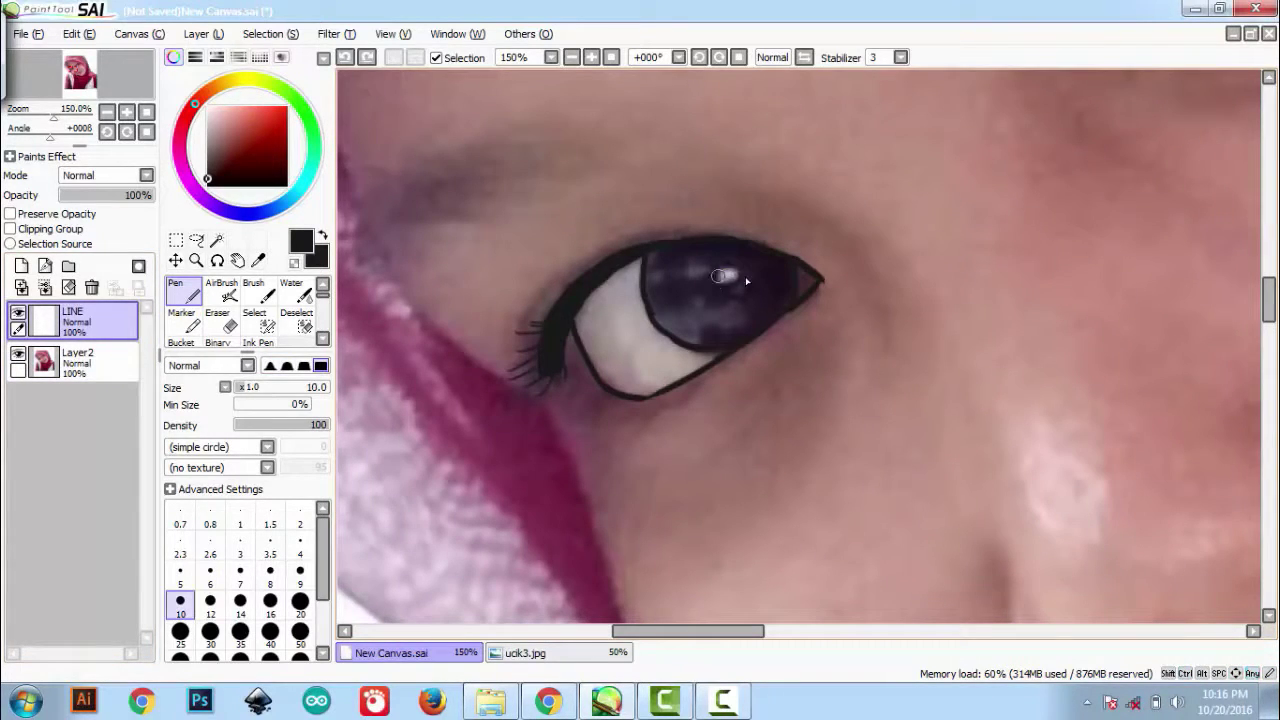
{"action": "mouse_move", "coordinate": [590, 284]}
{"action": "left_mouse_down"}
{"action": "mouse_move", "coordinate": [543, 318]}
{"action": "mouse_move", "coordinate": [597, 253]}
{"action": "mouse_move", "coordinate": [704, 237]}
{"action": "left_mouse_up"}
Draw fine upper eyelashes along the lid of the right-hand eye with a size 4 pen.
{"action": "mouse_move", "coordinate": [998, 276]}
{"action": "left_mouse_down"}
{"action": "mouse_move", "coordinate": [786, 274]}
{"action": "mouse_move", "coordinate": [758, 301]}
{"action": "mouse_move", "coordinate": [788, 331]}
{"action": "left_mouse_up"}
{"action": "key", "text": "bracketleft"}
{"action": "key", "text": "bracketleft"}
{"action": "key", "text": "bracketleft"}
{"action": "key", "text": "bracketleft"}
{"action": "key", "text": "bracketleft"}
{"action": "key", "text": "bracketleft"}
{"action": "left_click_drag", "start_coordinate": [813, 204], "coordinate": [818, 181]}
{"action": "key", "text": "ctrl+z"}
{"action": "mouse_move", "coordinate": [801, 205]}
{"action": "left_mouse_down"}
{"action": "mouse_move", "coordinate": [803, 181]}
{"action": "mouse_move", "coordinate": [770, 192]}
{"action": "left_mouse_up"}
{"action": "left_click_drag", "start_coordinate": [787, 204], "coordinate": [794, 188]}
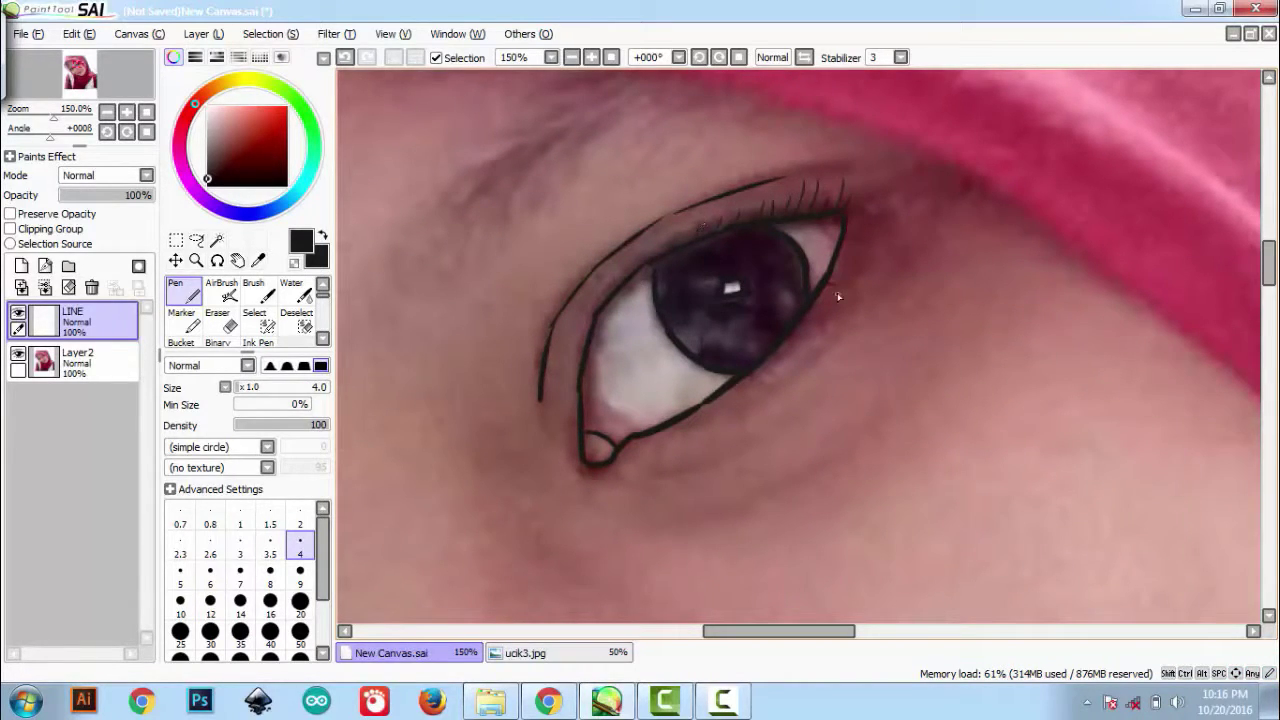
Add fine lower eyelashes along the left-hand eye's lower lid with the size 4 pen.
{"action": "scroll", "coordinate": [757, 398], "scroll_direction": "left", "scroll_amount": 10}
{"action": "scroll", "coordinate": [883, 349], "scroll_direction": "down", "scroll_amount": 4}
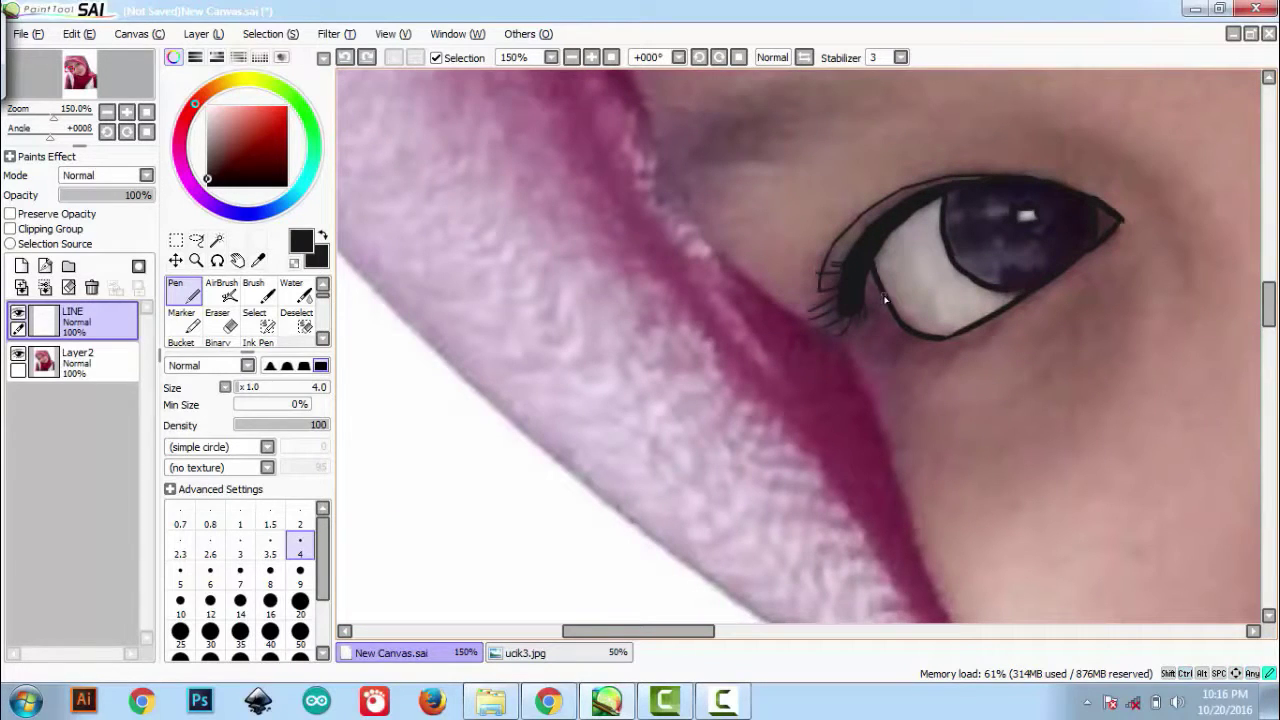
{"action": "scroll", "coordinate": [986, 346], "scroll_direction": "right", "scroll_amount": 8}
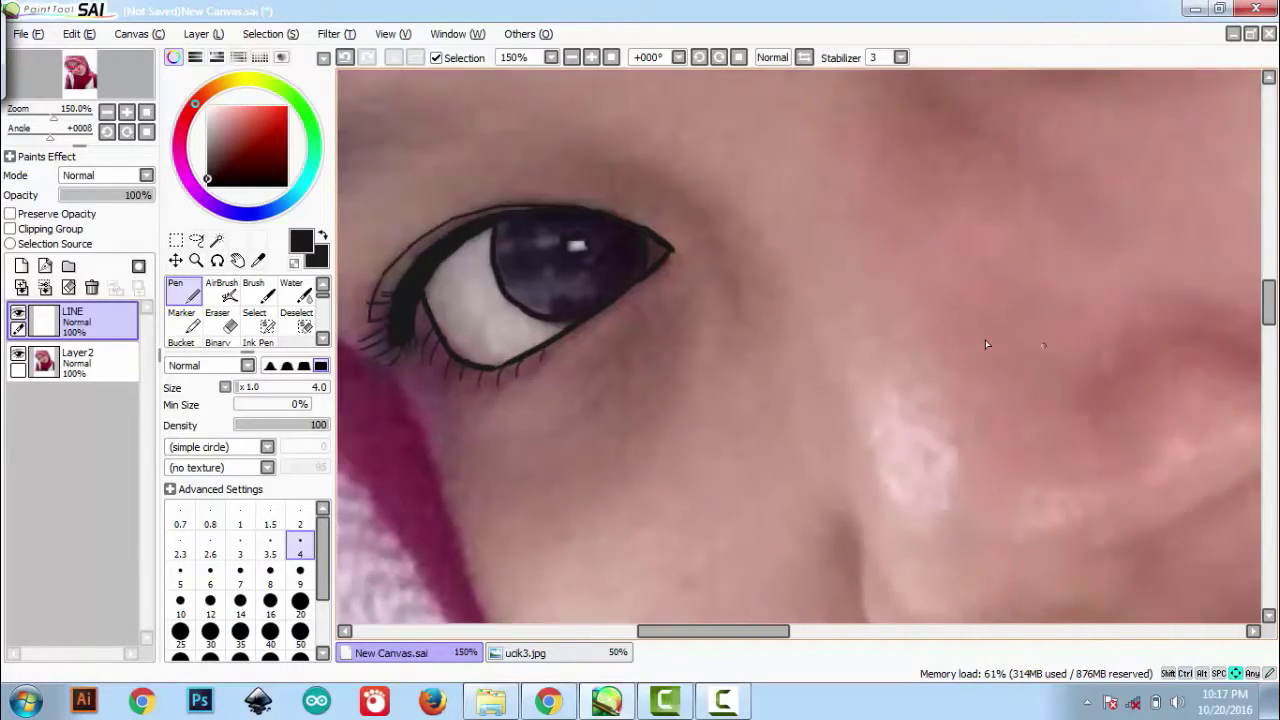
Draw the hair strokes of the eyebrow above the right-hand eye with a size 5 pen.
{"action": "scroll", "coordinate": [986, 346], "scroll_direction": "up", "scroll_amount": 7}
{"action": "key", "text": "bracketright"}
{"action": "scroll", "coordinate": [986, 346], "scroll_direction": "up", "scroll_amount": 1}
{"action": "scroll", "coordinate": [762, 256], "scroll_direction": "down", "scroll_amount": 3}
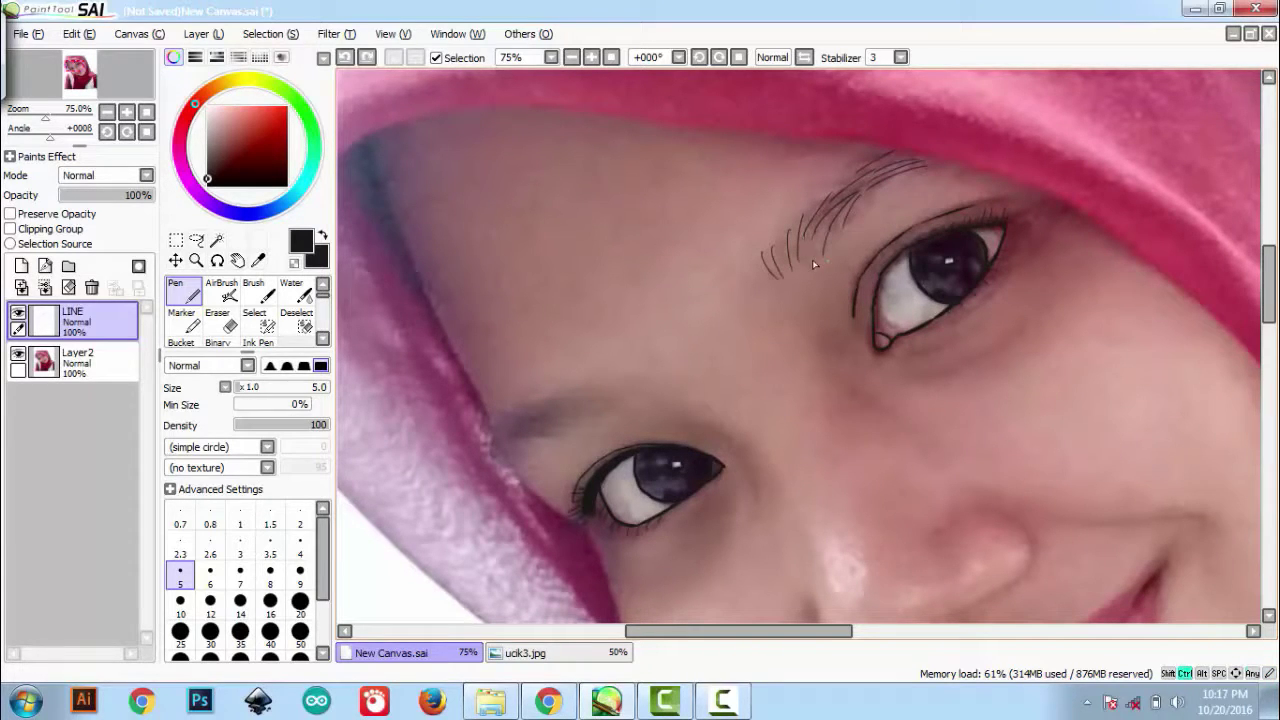
Draw the hair strokes of the eyebrow above the left-hand eye with the size 5 pen.
{"action": "scroll", "coordinate": [810, 268], "scroll_direction": "down", "scroll_amount": 4}
{"action": "scroll", "coordinate": [879, 271], "scroll_direction": "left", "scroll_amount": 8}
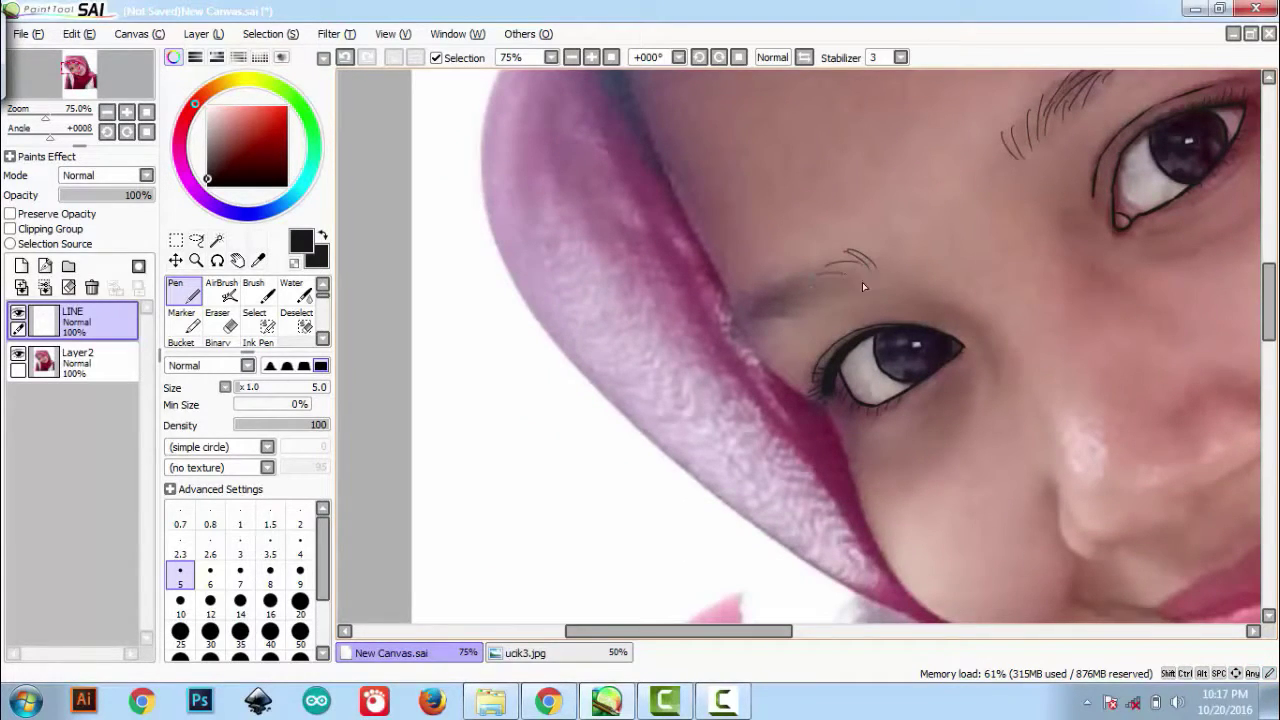
{"action": "scroll", "coordinate": [760, 320], "scroll_direction": "down", "scroll_amount": 5}
{"action": "scroll", "coordinate": [760, 320], "scroll_direction": "right", "scroll_amount": 9}
{"action": "scroll", "coordinate": [792, 296], "scroll_direction": "up", "scroll_amount": 2}
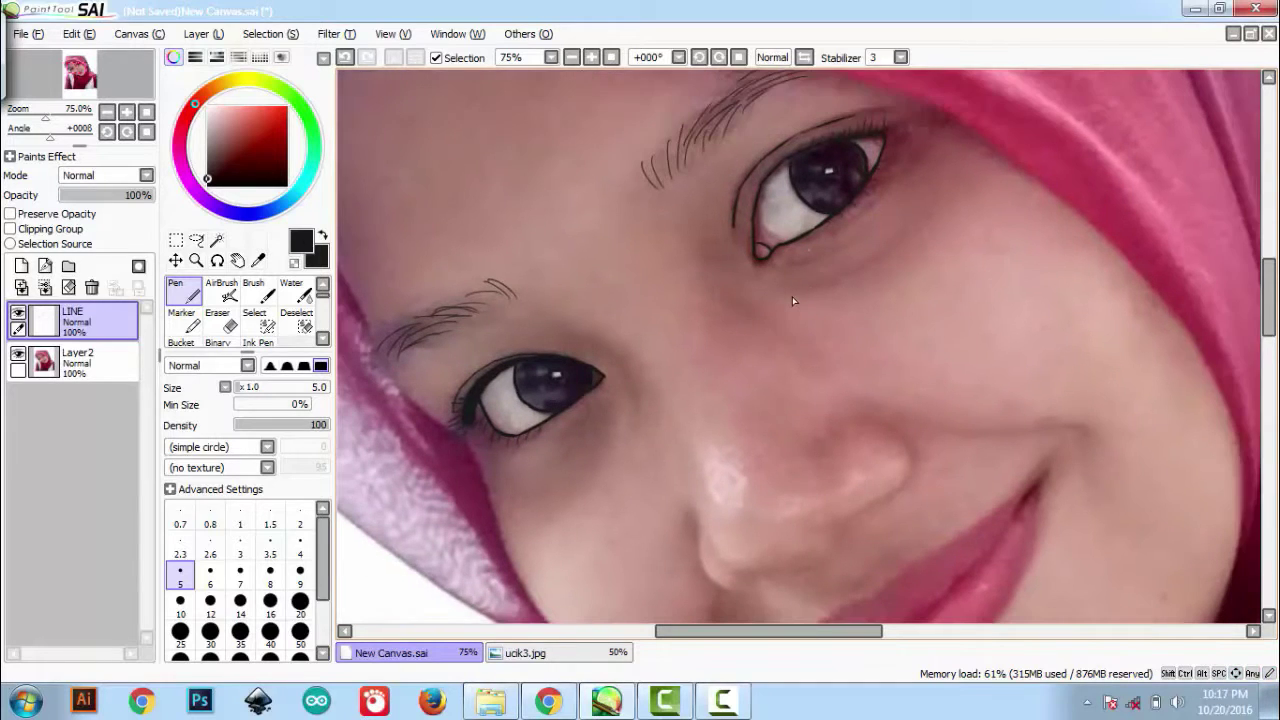
Trace the curved outer edge of the nose's right-hand wing with a size 14 pen.
{"action": "scroll", "coordinate": [874, 261], "scroll_direction": "down", "scroll_amount": 7}
{"action": "key", "text": "Up"}
{"action": "key", "text": "Up"}
{"action": "scroll", "coordinate": [875, 266], "scroll_direction": "up", "scroll_amount": 2}
{"action": "key", "text": "bracketright"}
{"action": "key", "text": "bracketright"}
{"action": "scroll", "coordinate": [875, 266], "scroll_direction": "down", "scroll_amount": 1}
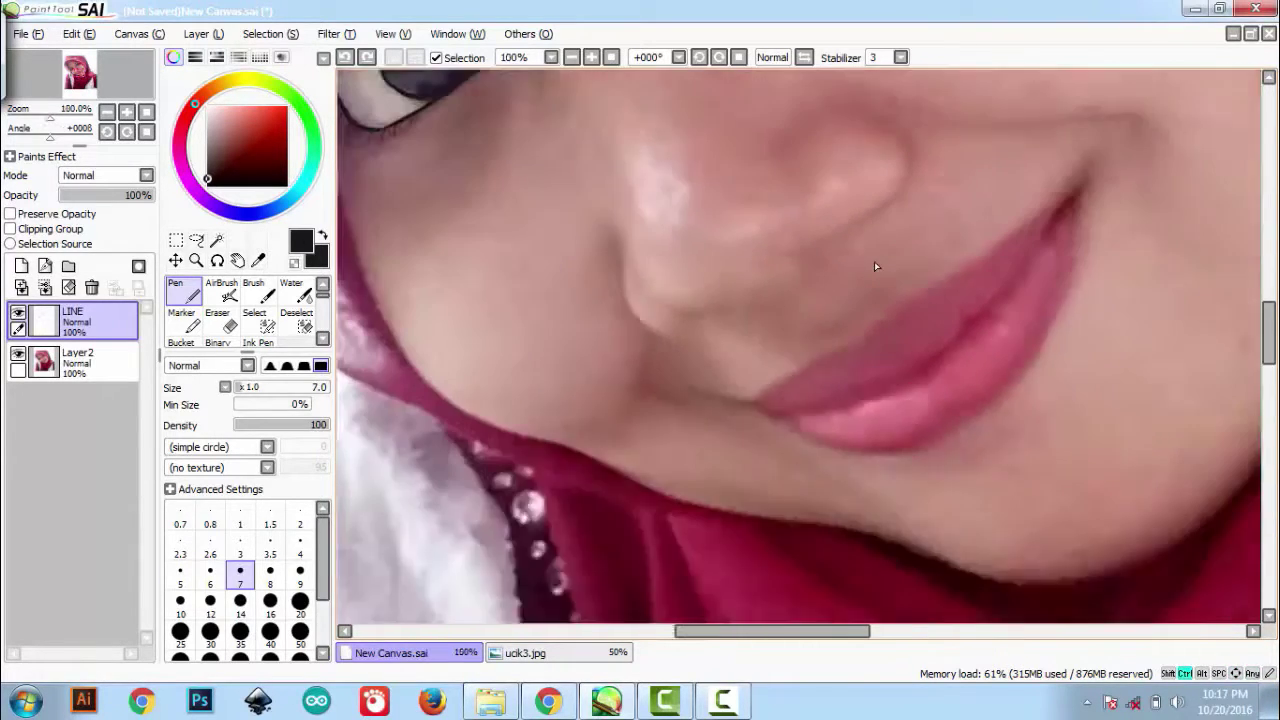
{"action": "scroll", "coordinate": [875, 266], "scroll_direction": "down", "scroll_amount": 1}
{"action": "key", "text": "Up"}
{"action": "key", "text": "Up"}
{"action": "key", "text": "Up"}
{"action": "key", "text": "bracketright"}
{"action": "key", "text": "bracketright"}
{"action": "key", "text": "bracketright"}
{"action": "key", "text": "bracketright"}
{"action": "scroll", "coordinate": [805, 179], "scroll_direction": "up", "scroll_amount": 2}
{"action": "key", "text": "bracketright"}
{"action": "left_click_drag", "start_coordinate": [843, 278], "coordinate": [895, 298]}
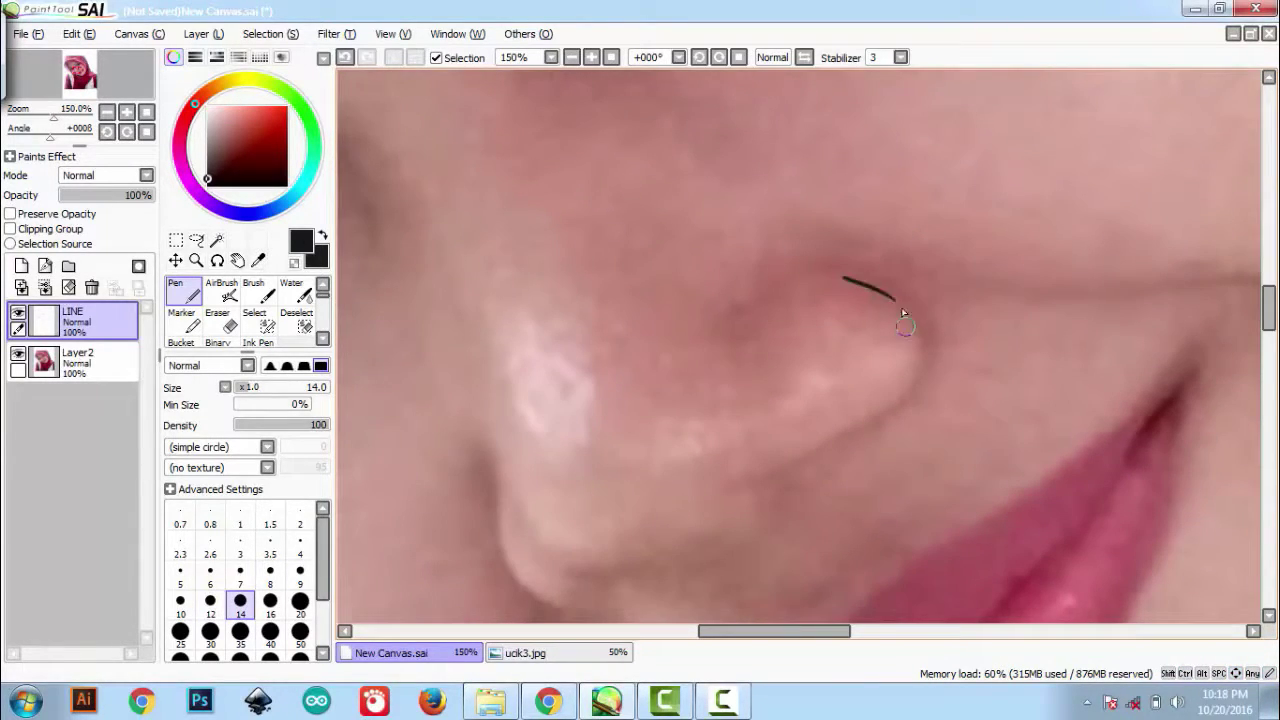
{"action": "left_click_drag", "start_coordinate": [897, 402], "coordinate": [778, 468]}
Trace the left-hand nose wing and the underside of the nose tip, reducing the pen by one size for the short nostril curve.
{"action": "scroll", "coordinate": [757, 465], "scroll_direction": "down", "scroll_amount": 1}
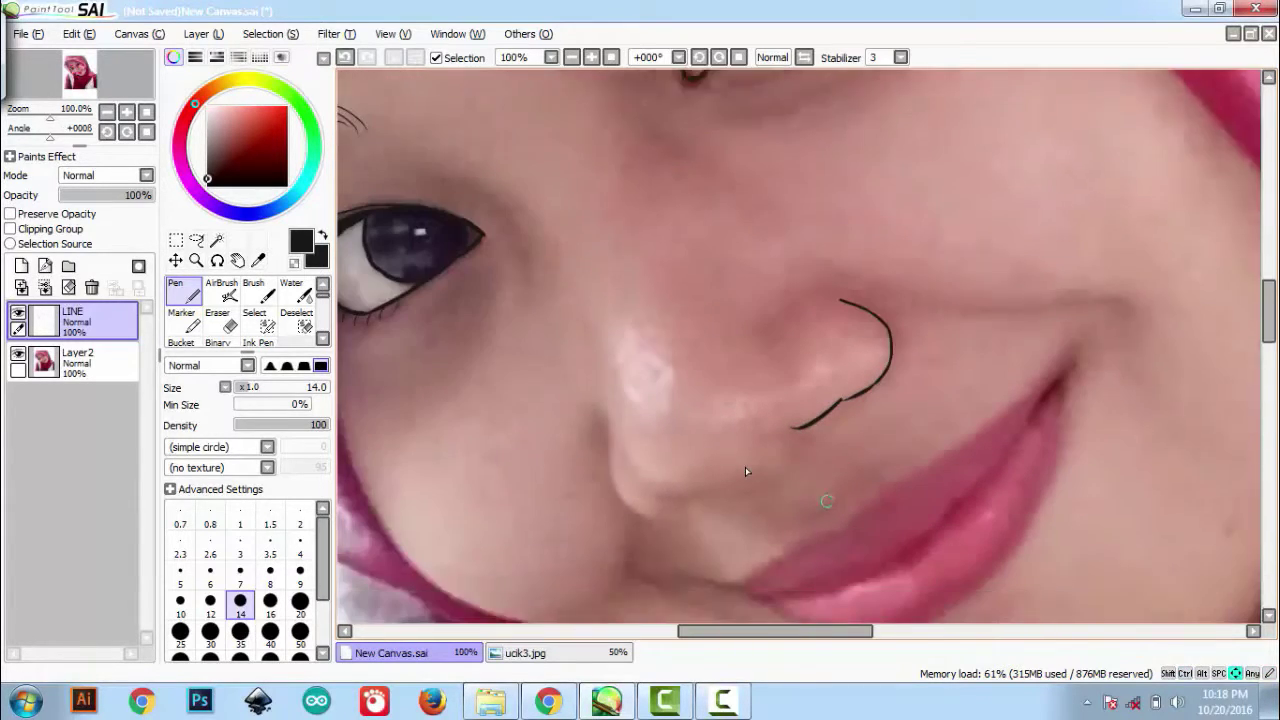
{"action": "key", "text": "Left"}
{"action": "key", "text": "Left"}
{"action": "key", "text": "Down"}
{"action": "key", "text": "Down"}
{"action": "mouse_move", "coordinate": [698, 342]}
{"action": "left_mouse_down"}
{"action": "mouse_move", "coordinate": [718, 413]}
{"action": "mouse_move", "coordinate": [838, 393]}
{"action": "left_mouse_up"}
{"action": "key", "text": "bracketleft"}
{"action": "mouse_move", "coordinate": [880, 343]}
{"action": "left_mouse_down"}
{"action": "mouse_move", "coordinate": [920, 338]}
{"action": "mouse_move", "coordinate": [895, 335]}
{"action": "mouse_move", "coordinate": [910, 302]}
{"action": "left_mouse_up"}
Erase the right-hand nose wing's outline and redraw it as a smoother curve with a size 12 pen.
{"action": "key", "text": "e"}
{"action": "left_click", "coordinate": [190, 294]}
{"action": "key", "text": "e"}
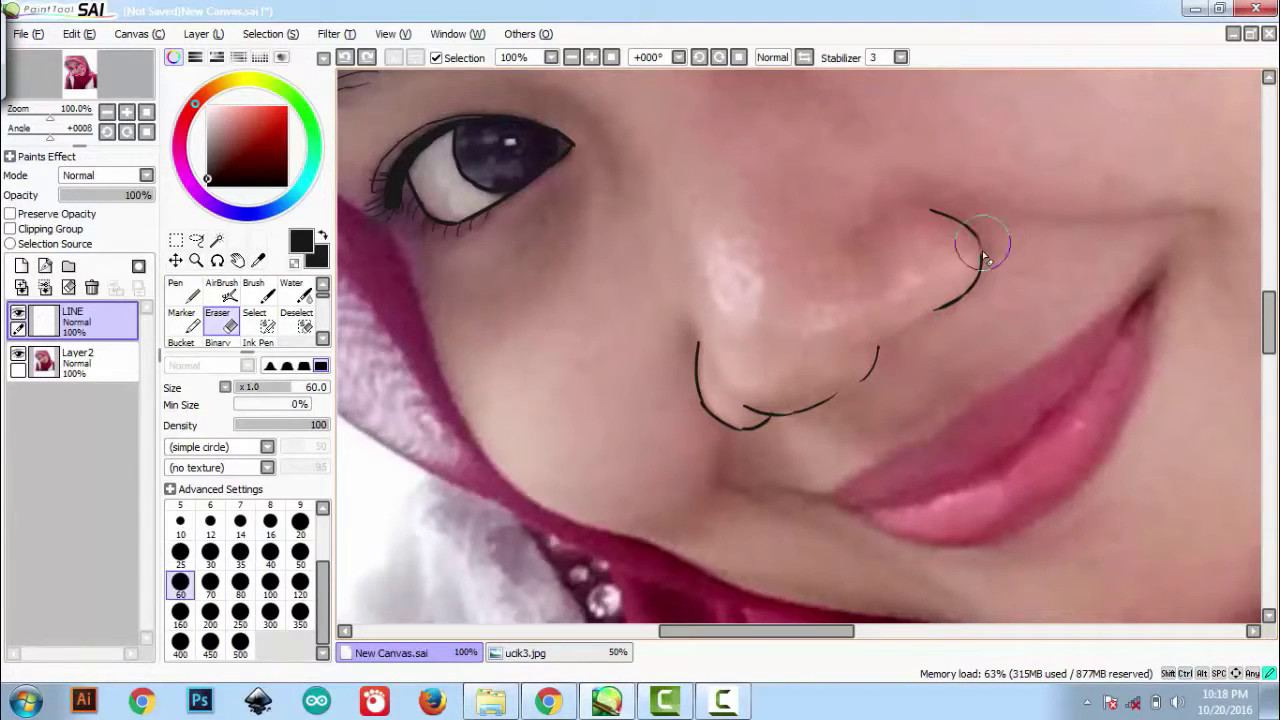
{"action": "left_click_drag", "start_coordinate": [986, 251], "coordinate": [986, 263]}
{"action": "left_click", "coordinate": [198, 294]}
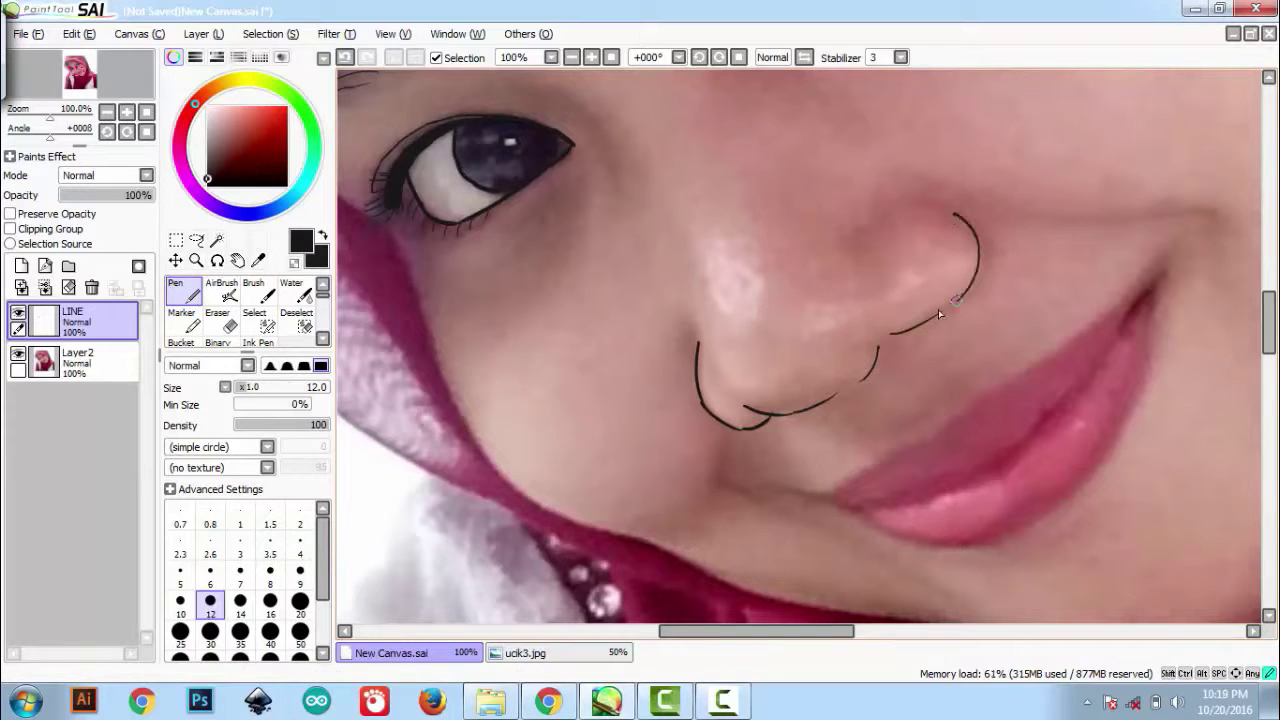
{"action": "left_click_drag", "start_coordinate": [938, 314], "coordinate": [922, 323]}
Review the eyes, eyebrows and nose line art with the photo layer temporarily hidden.
{"action": "key", "text": "ctrl+minus"}
{"action": "key", "text": "ctrl+minus"}
{"action": "key", "text": "ctrl+minus"}
{"action": "left_click", "coordinate": [40, 362]}
{"action": "left_click", "coordinate": [17, 354]}
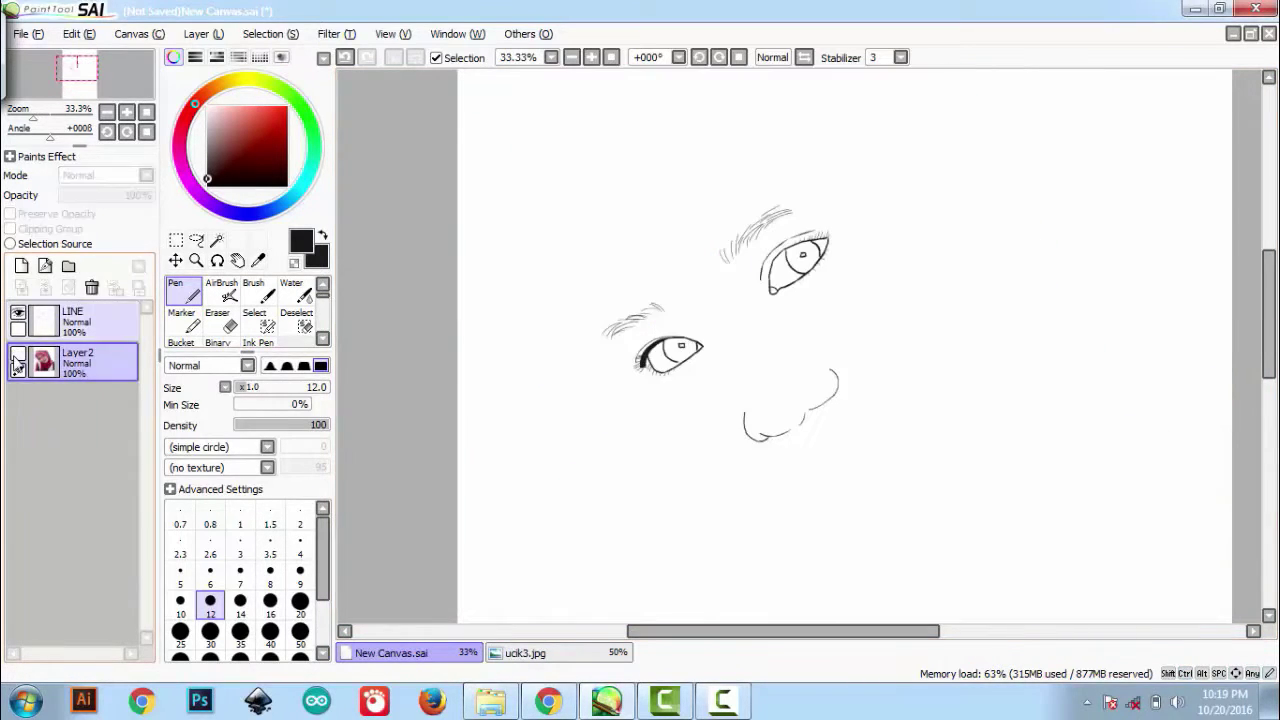
{"action": "left_click", "coordinate": [36, 326]}
{"action": "left_click", "coordinate": [18, 356]}
Trace the crease at the mouth's left-hand corner and the start of the line between the lips with a size 14 pen.
{"action": "key", "text": "ctrl+plus"}
{"action": "key", "text": "ctrl+plus"}
{"action": "key", "text": "ctrl+plus"}
{"action": "key", "text": "bracketright"}
{"action": "key", "text": "Down"}
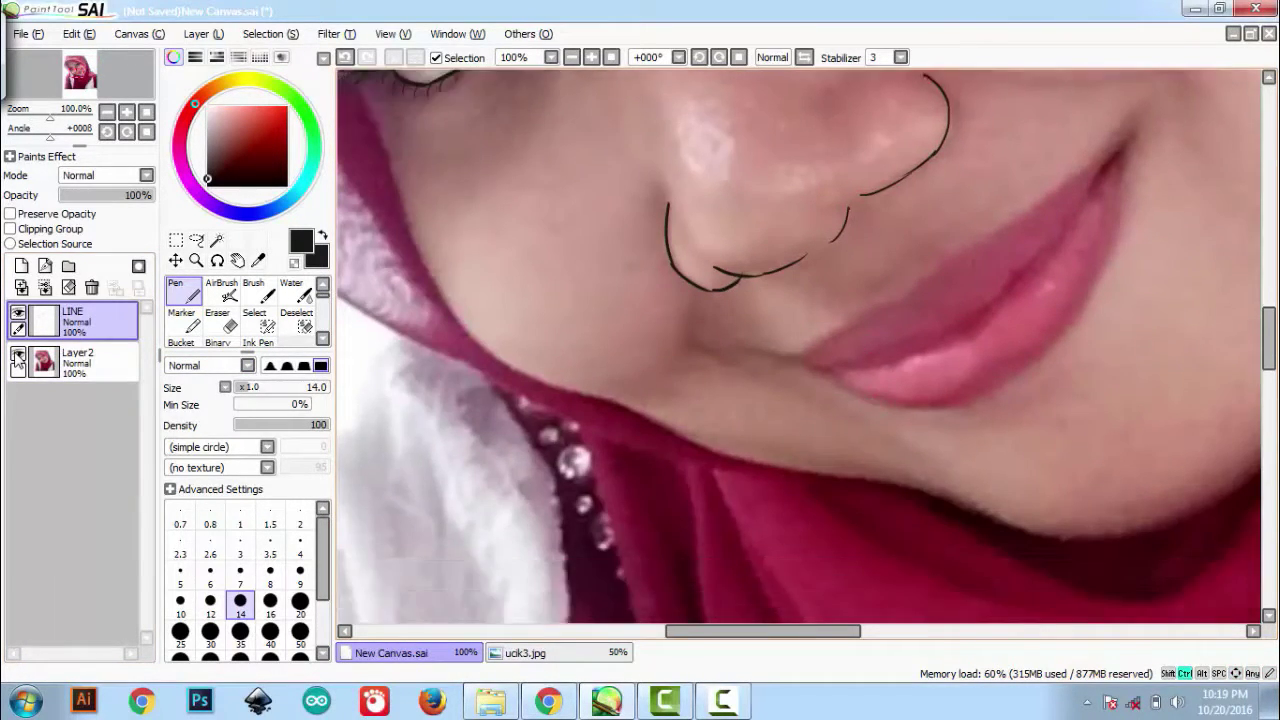
{"action": "key", "text": "plus"}
{"action": "mouse_move", "coordinate": [588, 297]}
{"action": "left_mouse_down"}
{"action": "mouse_move", "coordinate": [743, 352]}
{"action": "mouse_move", "coordinate": [936, 286]}
{"action": "left_mouse_up"}
Trace the line between the lips from the left-hand mouth corner past the middle with the size 14 pen.
{"action": "key", "text": "Right"}
{"action": "key", "text": "Right"}
{"action": "key", "text": "Right"}
{"action": "key", "text": "Right"}
{"action": "key", "text": "Right"}
{"action": "key", "text": "Right"}
{"action": "key", "text": "Right"}
{"action": "key", "text": "Right"}
{"action": "key", "text": "Right"}
{"action": "key", "text": "Up"}
{"action": "key", "text": "Up"}
{"action": "key", "text": "Up"}
{"action": "key", "text": "Up"}
{"action": "key", "text": "ctrl+z"}
{"action": "left_click_drag", "start_coordinate": [666, 406], "coordinate": [848, 267]}
{"action": "key", "text": "Right"}
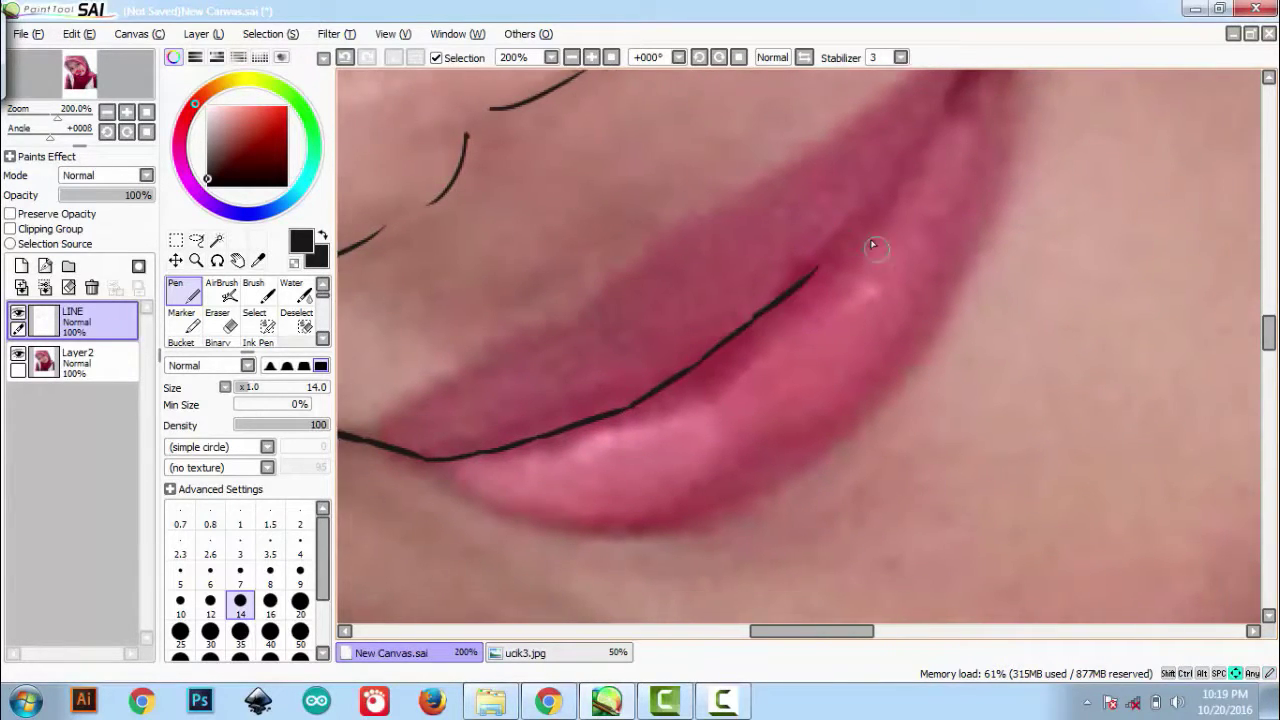
Extend the line between the lips to the right-hand mouth corner and thicken its end there.
{"action": "key", "text": "Right"}
{"action": "key", "text": "Right"}
{"action": "key", "text": "Right"}
{"action": "key", "text": "Up"}
{"action": "key", "text": "Up"}
{"action": "key", "text": "Up"}
{"action": "left_click_drag", "start_coordinate": [726, 360], "coordinate": [773, 312]}
{"action": "key", "text": "Right"}
{"action": "key", "text": "Right"}
{"action": "key", "text": "Right"}
{"action": "key", "text": "Up"}
{"action": "key", "text": "Up"}
{"action": "key", "text": "Up"}
{"action": "mouse_move", "coordinate": [683, 402]}
{"action": "left_mouse_down"}
{"action": "mouse_move", "coordinate": [853, 176]}
{"action": "mouse_move", "coordinate": [776, 272]}
{"action": "mouse_move", "coordinate": [829, 203]}
{"action": "mouse_move", "coordinate": [748, 228]}
{"action": "mouse_move", "coordinate": [668, 299]}
{"action": "left_mouse_up"}
Trace the upper lip's outer edge from the right-hand to the left-hand mouth corner with a size 12 pen.
{"action": "key", "text": "["}
{"action": "key", "text": "Down"}
{"action": "key", "text": "Down"}
{"action": "key", "text": "Down"}
{"action": "key", "text": "Down"}
{"action": "key", "text": "Down"}
{"action": "key", "text": "Down"}
{"action": "key", "text": "Left"}
{"action": "key", "text": "Left"}
{"action": "key", "text": "Left"}
{"action": "key", "text": "Left"}
{"action": "key", "text": "Left"}
{"action": "key", "text": "Left"}
{"action": "key", "text": "Left"}
{"action": "left_click_drag", "start_coordinate": [898, 106], "coordinate": [790, 172]}
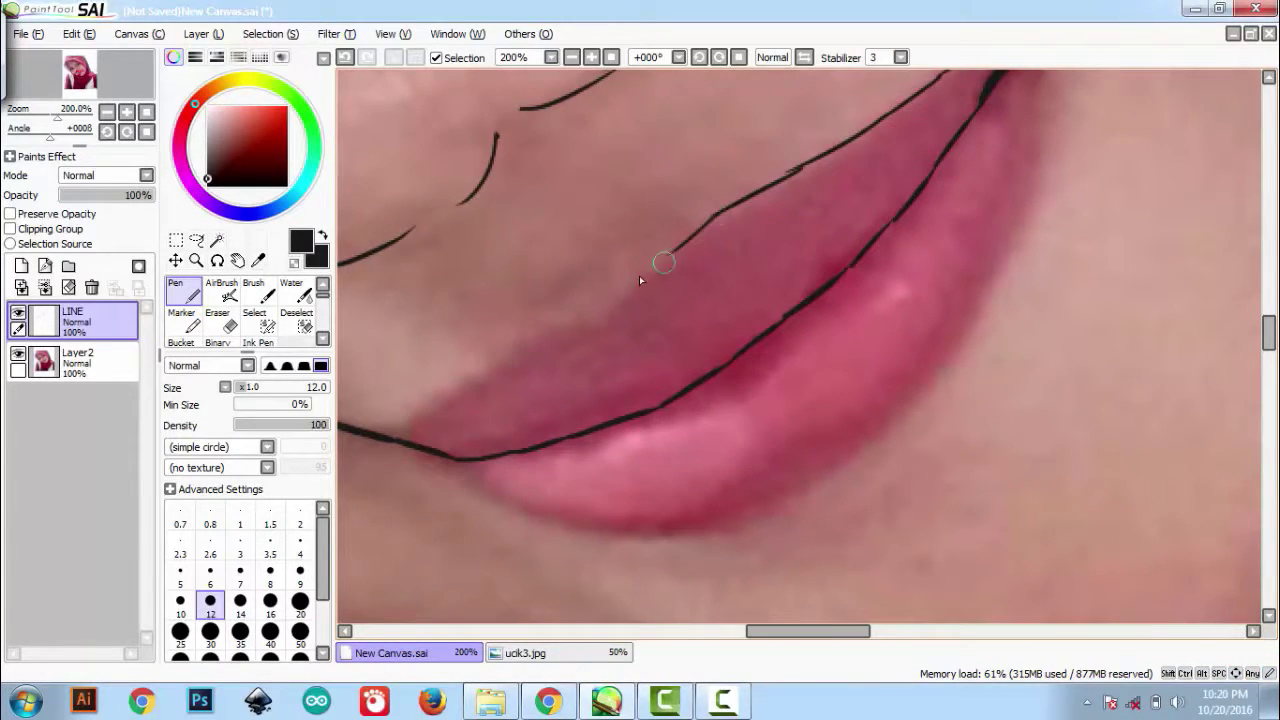
{"action": "key", "text": "ctrl+z"}
{"action": "mouse_move", "coordinate": [584, 315]}
{"action": "left_mouse_down"}
{"action": "mouse_move", "coordinate": [400, 439]}
{"action": "mouse_move", "coordinate": [556, 507]}
{"action": "left_mouse_up"}
Trace the lower lip's outer edge from the left-hand mouth corner along its underside, redoing the uneven strokes.
{"action": "key", "text": "ctrl+z"}
{"action": "key", "text": "ctrl+z"}
{"action": "key", "text": "ctrl+z"}
{"action": "left_click_drag", "start_coordinate": [418, 454], "coordinate": [566, 521]}
{"action": "mouse_move", "coordinate": [660, 535]}
{"action": "left_mouse_down"}
{"action": "mouse_move", "coordinate": [767, 519]}
{"action": "mouse_move", "coordinate": [752, 483]}
{"action": "left_mouse_up"}
{"action": "key", "text": "ctrl+z"}
{"action": "mouse_move", "coordinate": [628, 474]}
{"action": "left_mouse_down"}
{"action": "mouse_move", "coordinate": [672, 472]}
{"action": "mouse_move", "coordinate": [790, 414]}
{"action": "mouse_move", "coordinate": [903, 320]}
{"action": "mouse_move", "coordinate": [931, 268]}
{"action": "left_mouse_up"}
{"action": "key", "text": "ctrl+z"}
{"action": "mouse_move", "coordinate": [990, 241]}
{"action": "left_mouse_down"}
{"action": "mouse_move", "coordinate": [906, 297]}
{"action": "mouse_move", "coordinate": [837, 297]}
{"action": "left_mouse_up"}
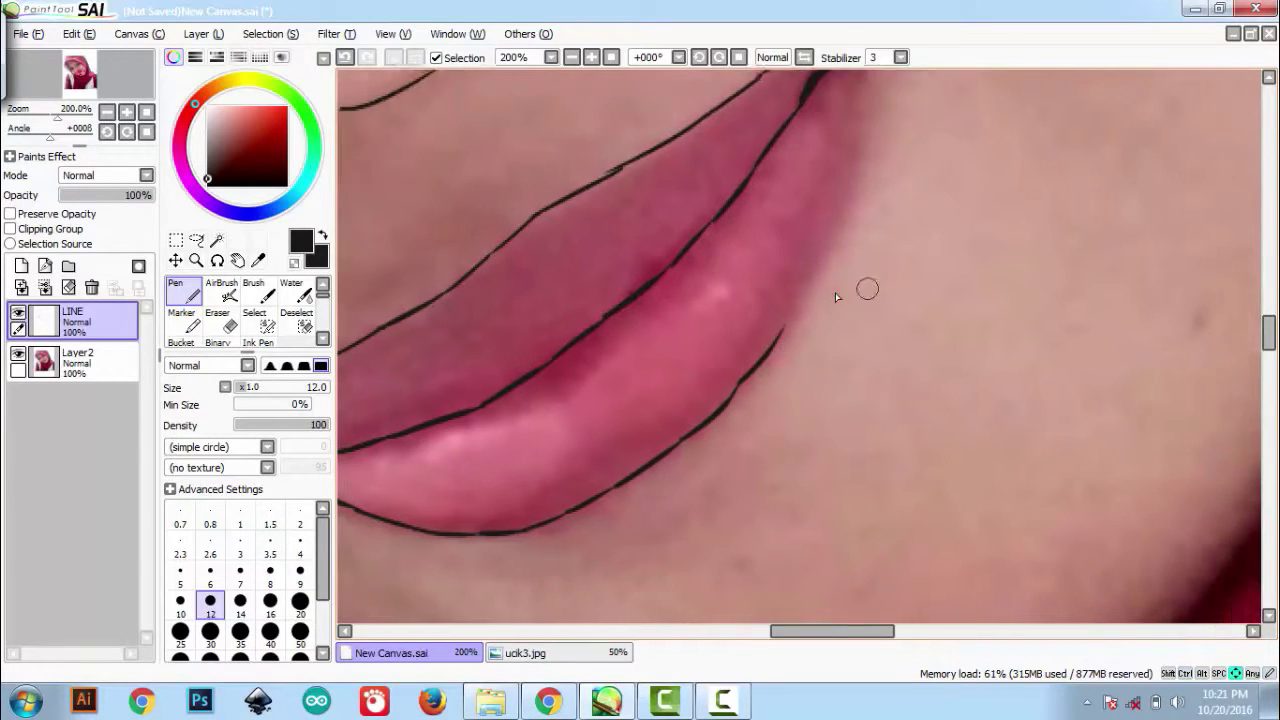
Complete the lower lip's outline up to the right-hand mouth corner.
{"action": "scroll", "coordinate": [837, 297], "scroll_direction": "up", "scroll_amount": 2}
{"action": "left_click_drag", "start_coordinate": [880, 88], "coordinate": [858, 232]}
{"action": "key", "text": "ctrl+z"}
{"action": "left_click_drag", "start_coordinate": [825, 345], "coordinate": [782, 424]}
Review the lips and the rest of the facial line art with the photo layer temporarily hidden.
{"action": "key", "text": "Page_Down"}
{"action": "left_click", "coordinate": [16, 354]}
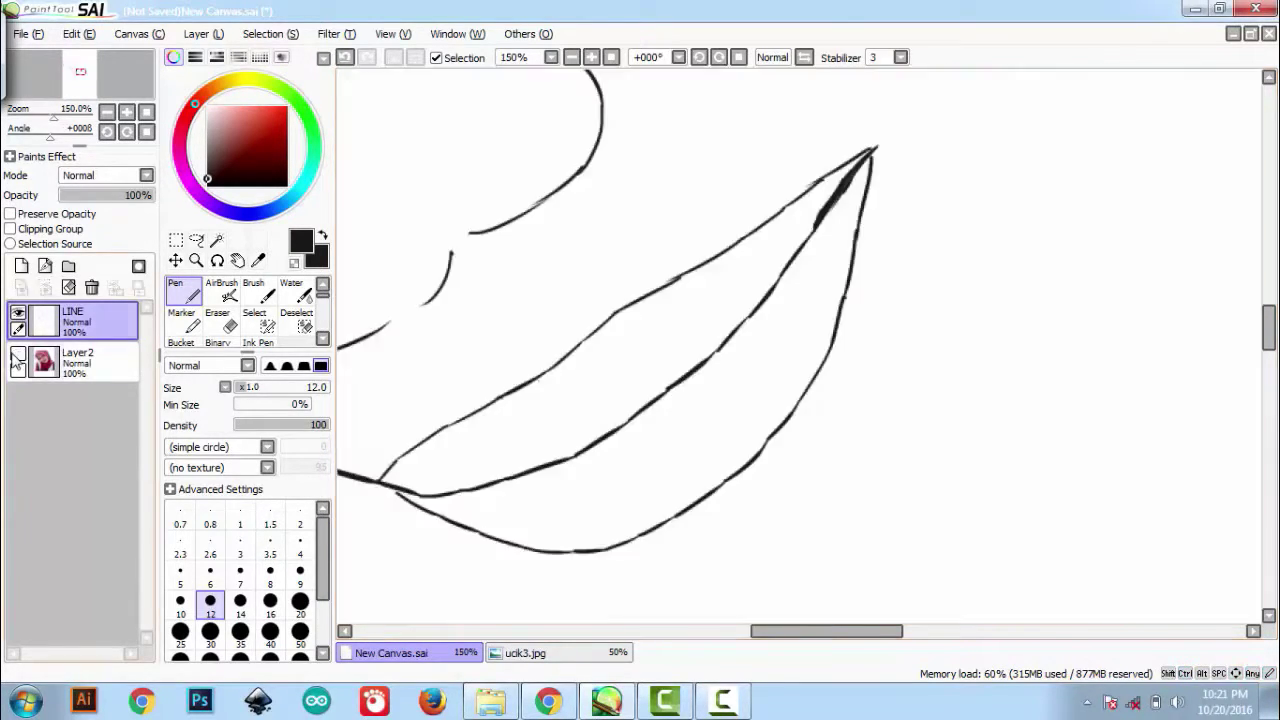
{"action": "key", "text": "Page_Down"}
{"action": "key", "text": "Page_Down"}
{"action": "key", "text": "Page_Down"}
{"action": "key", "text": "Page_Down"}
{"action": "key", "text": "Page_Down"}
{"action": "key", "text": "Page_Up"}
{"action": "key", "text": "Page_Up"}
{"action": "key", "text": "Page_Up"}
{"action": "key", "text": "ctrl+plus"}
{"action": "left_click", "coordinate": [18, 356]}
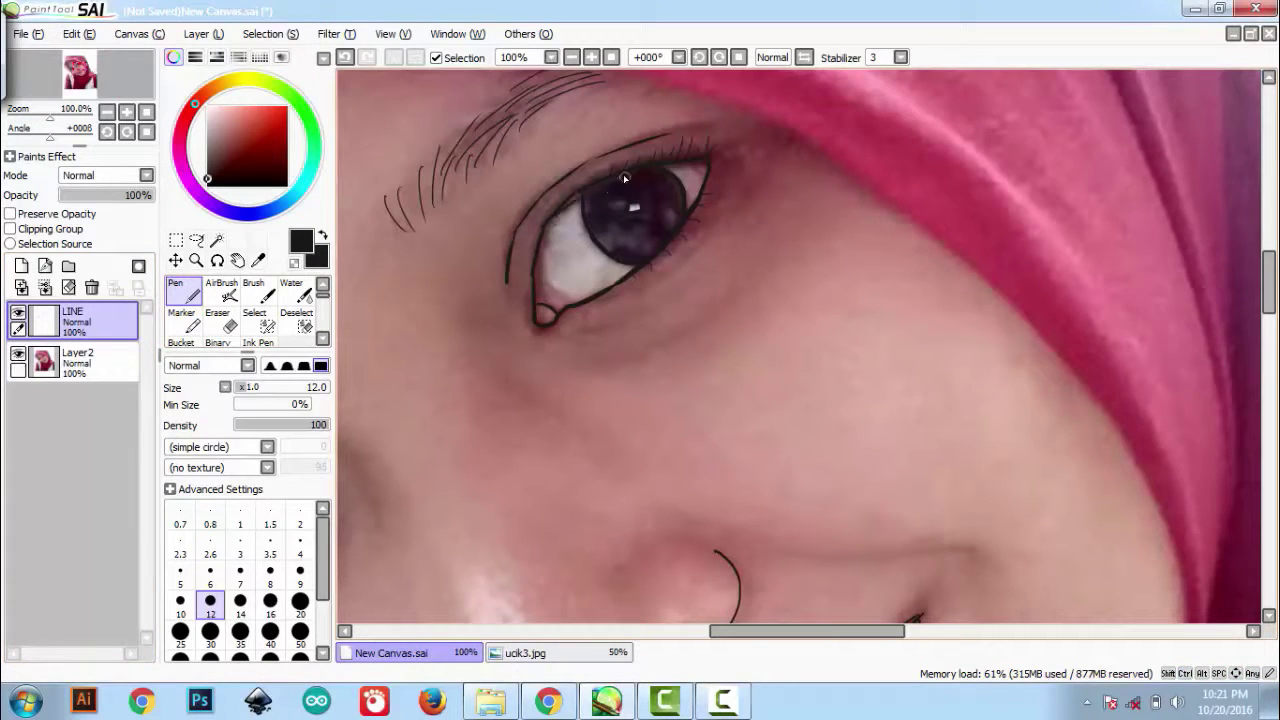
Add short upper lashes to the right-hand eye with a size 8 pen and check the line art without the photo.
{"action": "scroll", "coordinate": [666, 160], "scroll_direction": "up", "scroll_amount": 2}
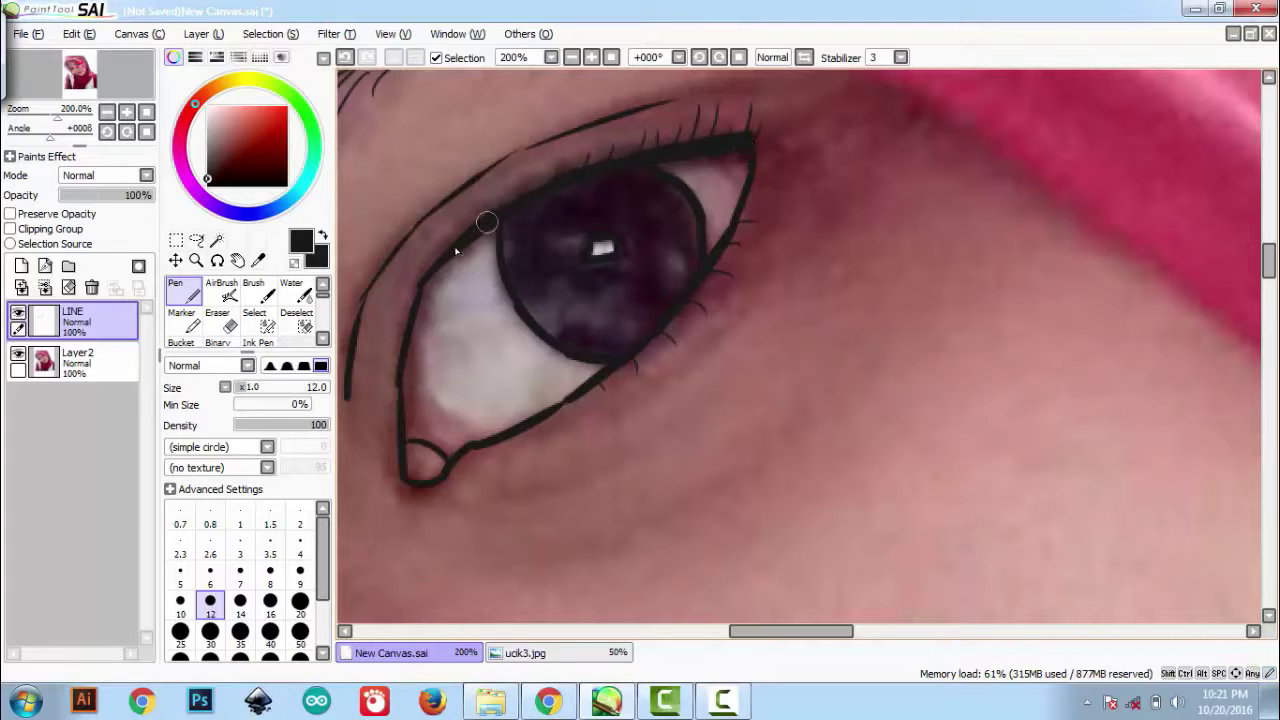
{"action": "key", "text": "bracketleft"}
{"action": "key", "text": "bracketleft"}
{"action": "key", "text": "bracketleft"}
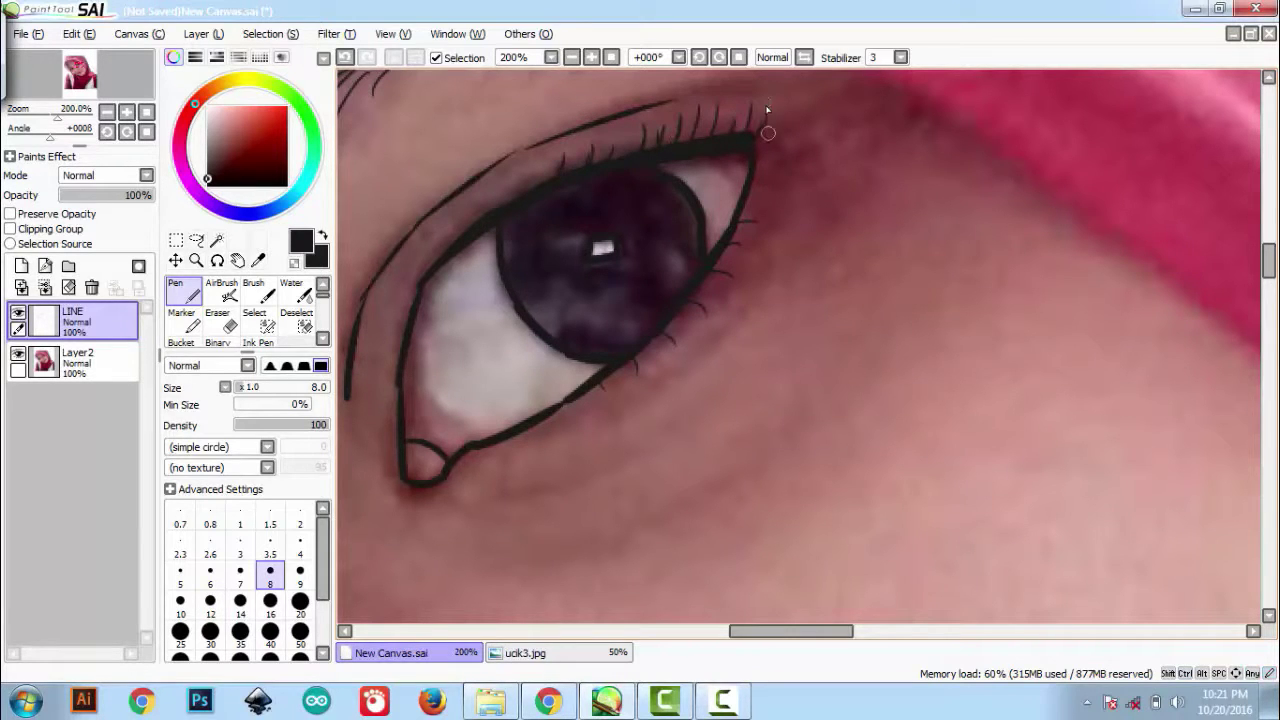
{"action": "scroll", "coordinate": [797, 103], "scroll_direction": "down", "scroll_amount": 4}
{"action": "left_click", "coordinate": [18, 356]}
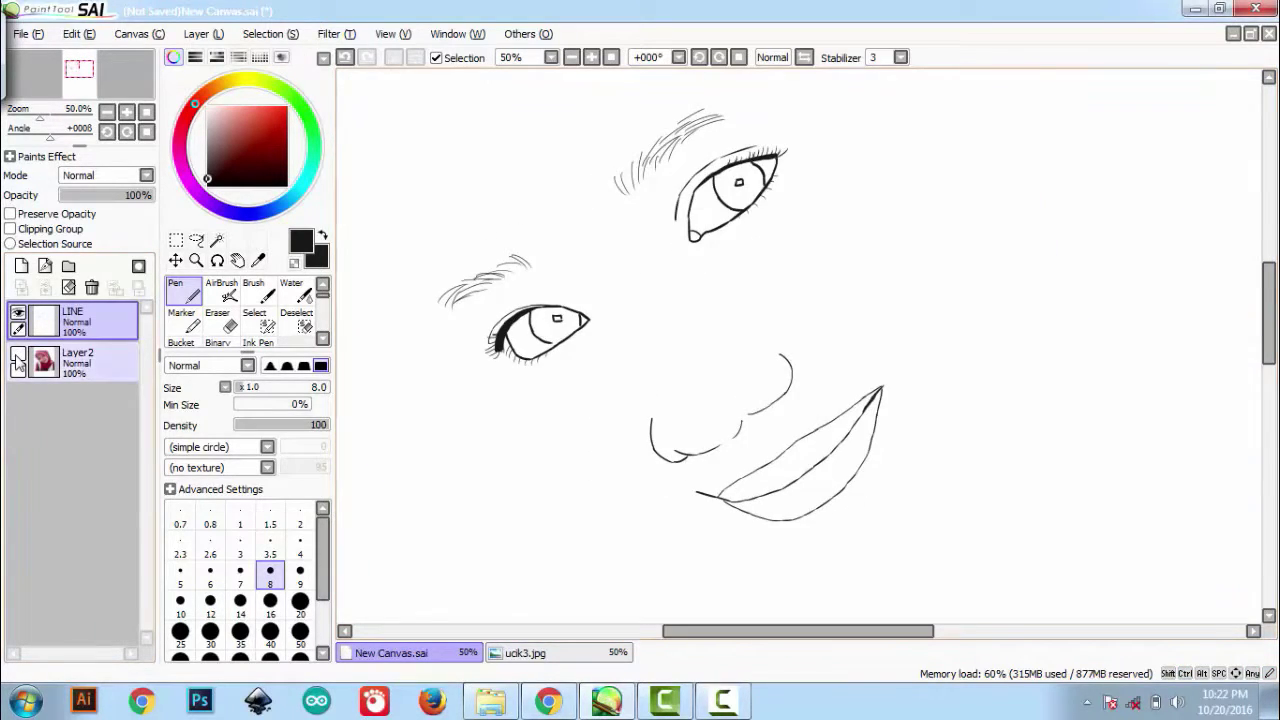
{"action": "left_click", "coordinate": [18, 356]}
Trace the right-hand face contour along the headscarf from beside the eye down the cheek with a size 25 pen.
{"action": "left_click_drag", "start_coordinate": [877, 199], "coordinate": [817, 288]}
{"action": "key", "text": "bracketright"}
{"action": "key", "text": "bracketright"}
{"action": "key", "text": "bracketright"}
{"action": "key", "text": "bracketright"}
{"action": "key", "text": "bracketright"}
{"action": "key", "text": "bracketright"}
{"action": "key", "text": "bracketright"}
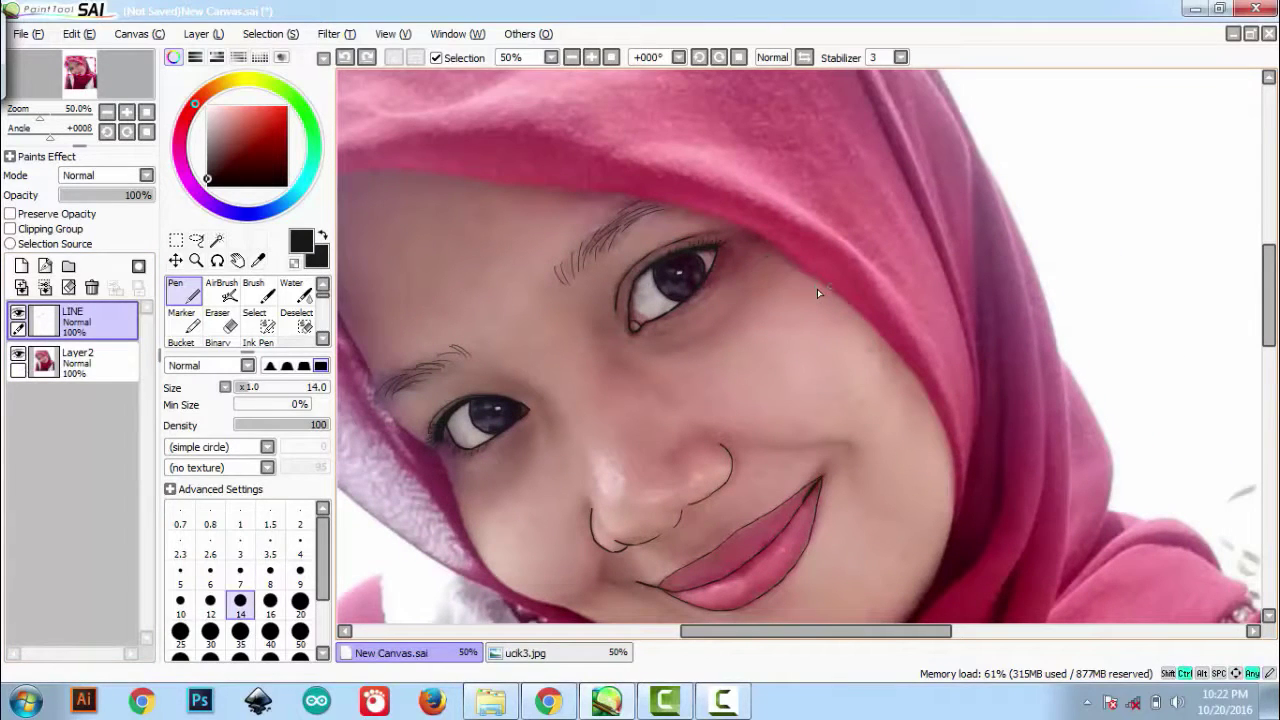
{"action": "left_click_drag", "start_coordinate": [735, 227], "coordinate": [821, 270]}
{"action": "scroll", "coordinate": [901, 349], "scroll_direction": "up", "scroll_amount": 2}
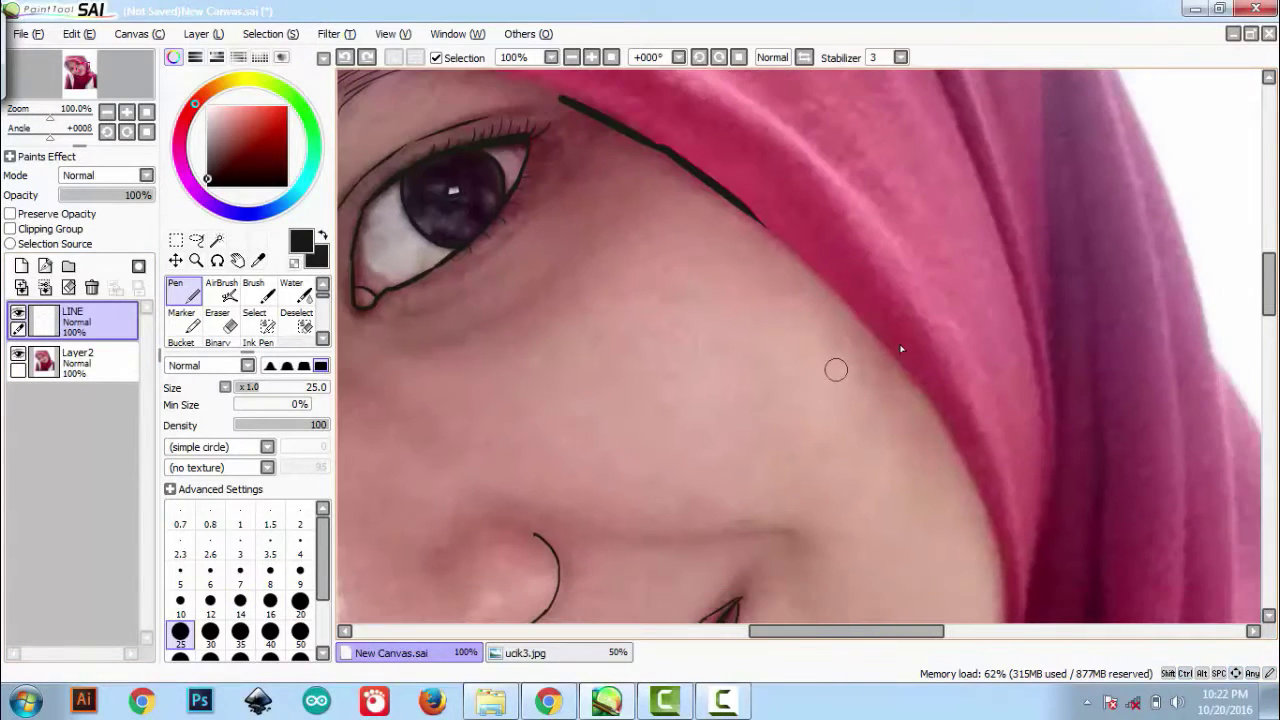
{"action": "mouse_move", "coordinate": [754, 215]}
{"action": "left_mouse_down"}
{"action": "mouse_move", "coordinate": [819, 265]}
{"action": "mouse_move", "coordinate": [803, 265]}
{"action": "mouse_move", "coordinate": [938, 406]}
{"action": "mouse_move", "coordinate": [980, 498]}
{"action": "left_mouse_up"}
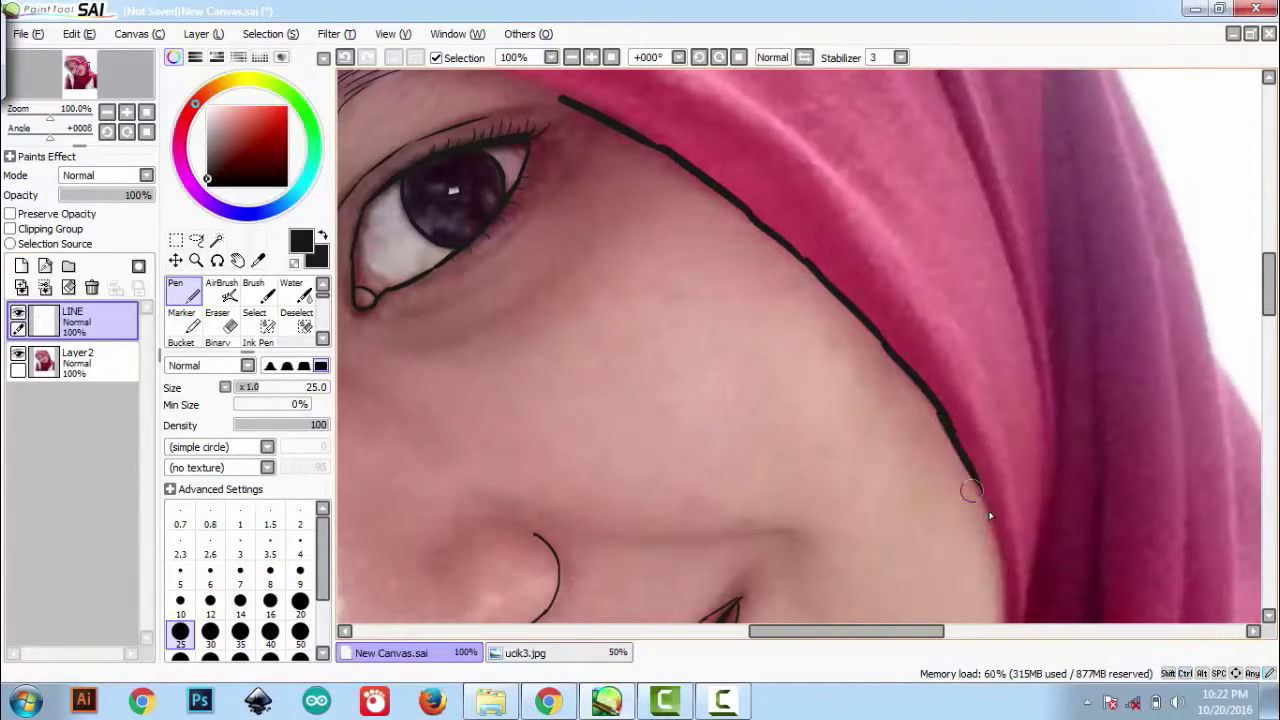
{"action": "scroll", "coordinate": [1005, 525], "scroll_direction": "down", "scroll_amount": 3}
{"action": "mouse_move", "coordinate": [980, 302]}
{"action": "left_mouse_down"}
{"action": "mouse_move", "coordinate": [1003, 391]}
{"action": "mouse_move", "coordinate": [1004, 480]}
{"action": "left_mouse_up"}
Trace the left-hand face contour along the headscarf from the top of the forehead down past the eye and cheek.
{"action": "left_click_drag", "start_coordinate": [963, 526], "coordinate": [1270, 640]}
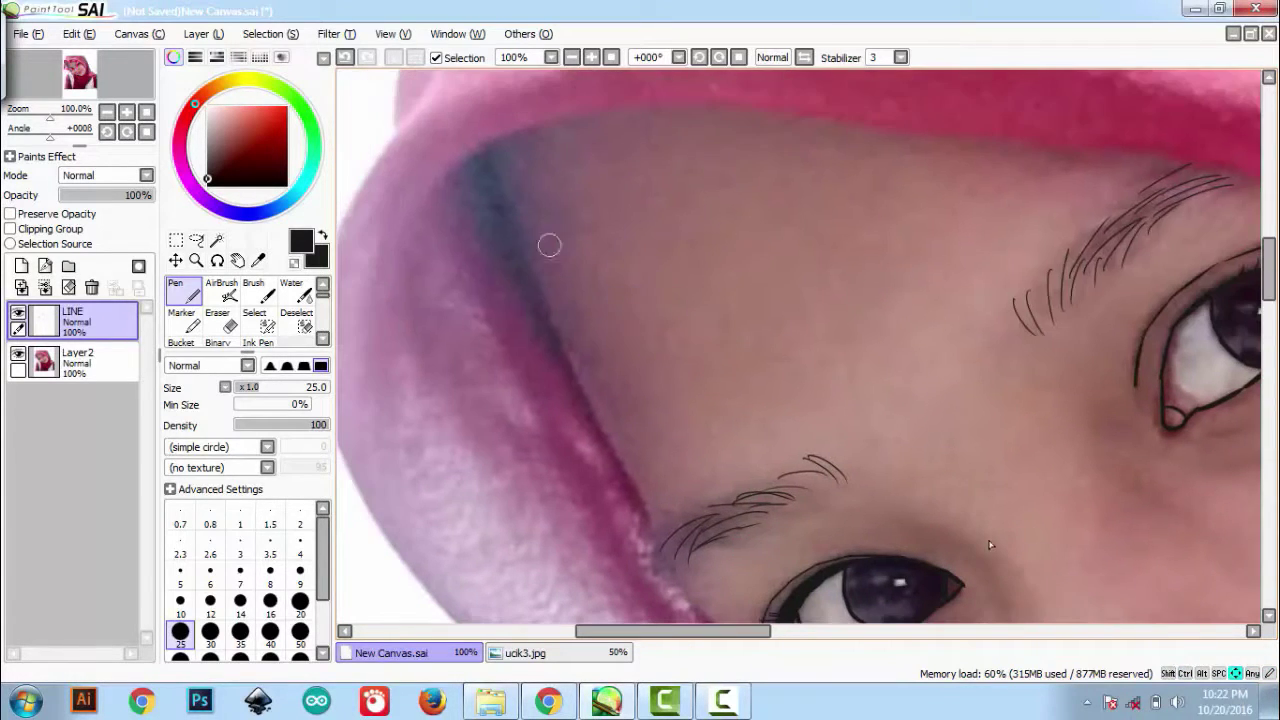
{"action": "mouse_move", "coordinate": [490, 148]}
{"action": "left_mouse_down"}
{"action": "mouse_move", "coordinate": [526, 271]}
{"action": "mouse_move", "coordinate": [658, 543]}
{"action": "left_mouse_up"}
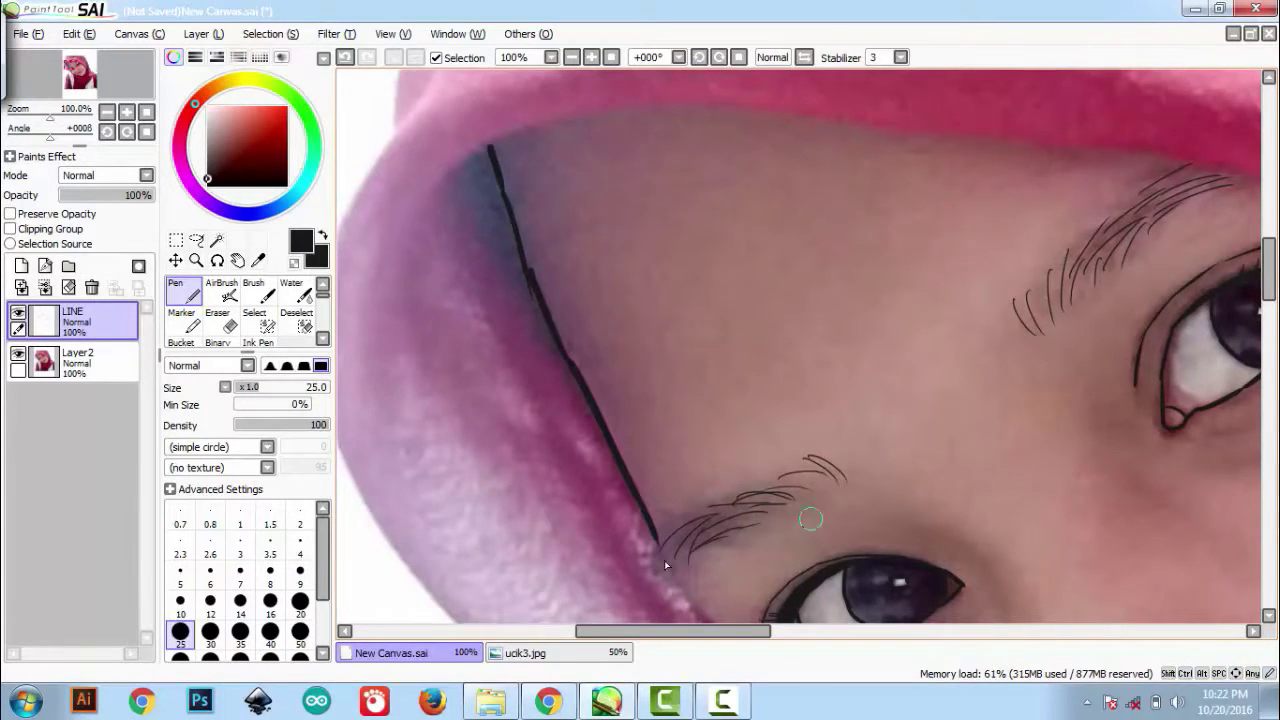
{"action": "scroll", "coordinate": [664, 560], "scroll_direction": "down", "scroll_amount": 5}
{"action": "mouse_move", "coordinate": [597, 217]}
{"action": "left_mouse_down"}
{"action": "mouse_move", "coordinate": [744, 388]}
{"action": "mouse_move", "coordinate": [750, 351]}
{"action": "mouse_move", "coordinate": [661, 291]}
{"action": "left_mouse_up"}
{"action": "left_click_drag", "start_coordinate": [654, 264], "coordinate": [688, 400]}
{"action": "left_click_drag", "start_coordinate": [726, 451], "coordinate": [752, 478]}
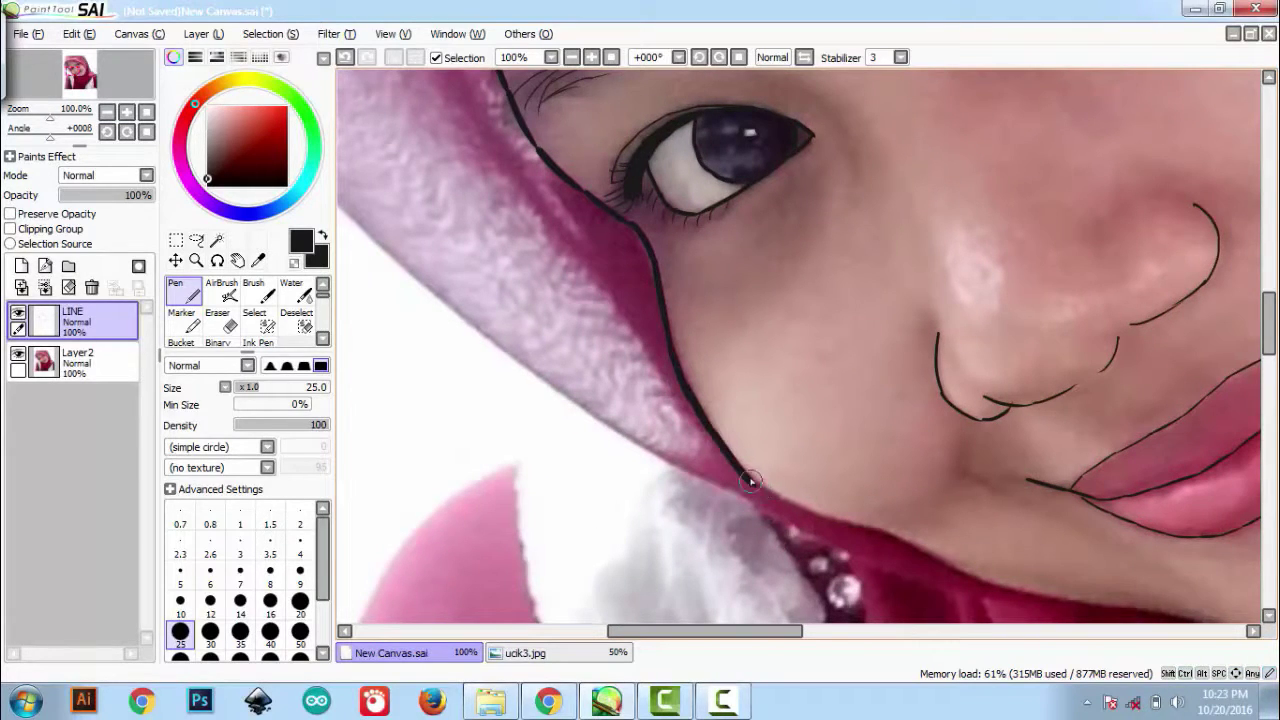
Trace the lower face contour from the left-hand cheek around the chin and up the right-hand jaw.
{"action": "scroll", "coordinate": [752, 478], "scroll_direction": "down", "scroll_amount": 3}
{"action": "left_click_drag", "start_coordinate": [660, 410], "coordinate": [797, 465]}
{"action": "scroll", "coordinate": [845, 508], "scroll_direction": "down", "scroll_amount": 3}
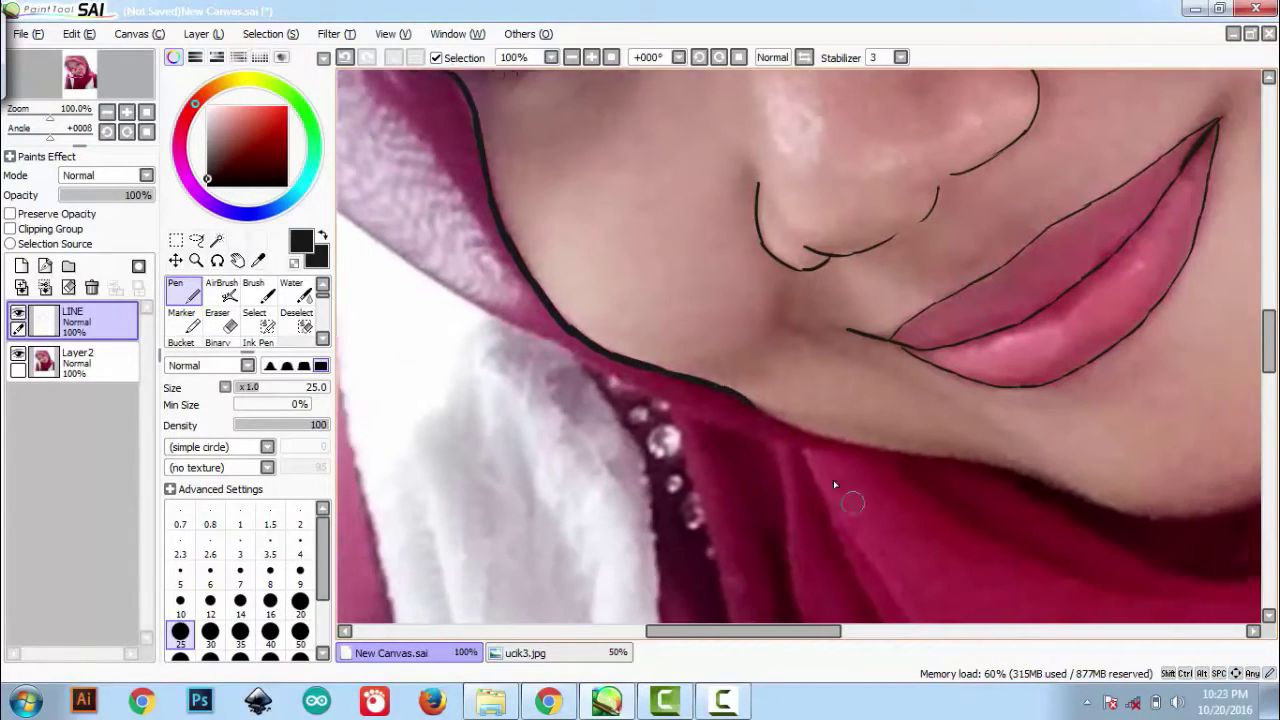
{"action": "left_click_drag", "start_coordinate": [729, 418], "coordinate": [997, 474]}
{"action": "left_click_drag", "start_coordinate": [1218, 549], "coordinate": [1044, 514]}
{"action": "mouse_move", "coordinate": [848, 448]}
{"action": "left_mouse_down"}
{"action": "mouse_move", "coordinate": [960, 488]}
{"action": "mouse_move", "coordinate": [1050, 474]}
{"action": "left_mouse_up"}
{"action": "key", "text": "ctrl+z"}
{"action": "left_click_drag", "start_coordinate": [1180, 440], "coordinate": [970, 441]}
{"action": "left_click_drag", "start_coordinate": [1060, 175], "coordinate": [993, 357]}
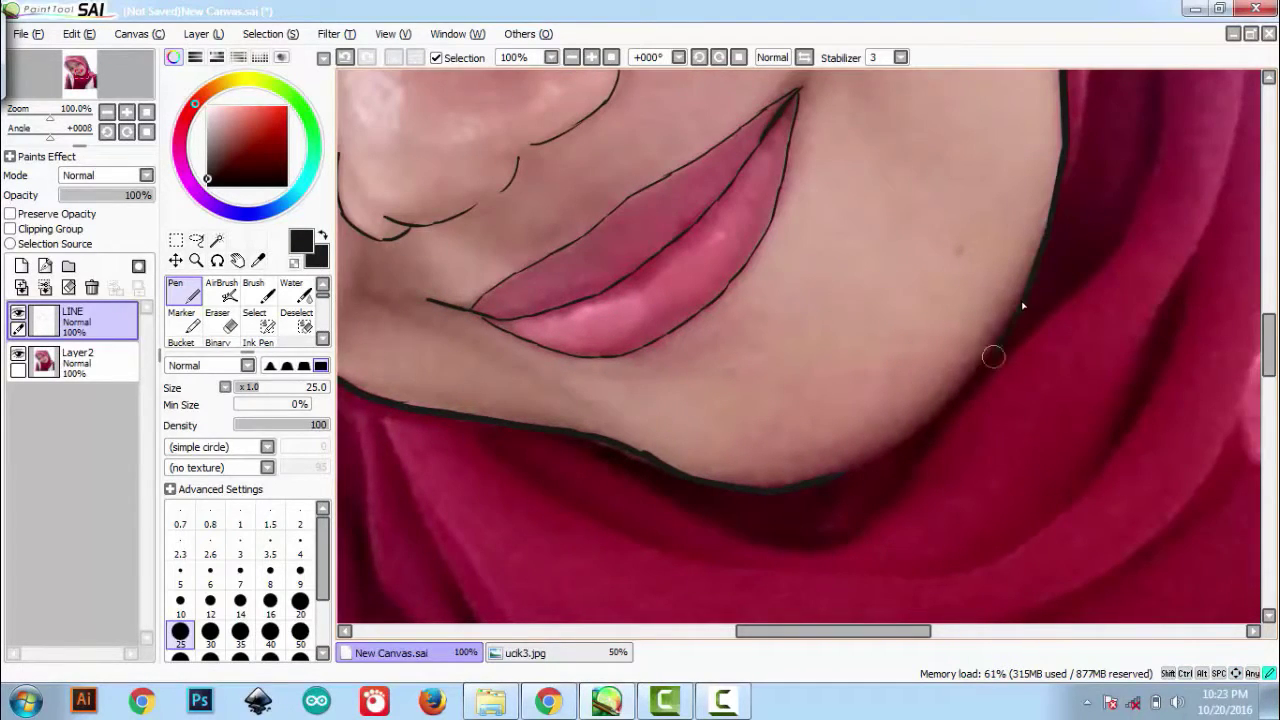
Review the traced face contour with the photo layer temporarily hidden.
{"action": "left_click", "coordinate": [18, 354]}
{"action": "scroll", "coordinate": [760, 300], "scroll_direction": "down", "scroll_amount": 5}
{"action": "scroll", "coordinate": [720, 230], "scroll_direction": "up", "scroll_amount": 2}
{"action": "left_click_drag", "start_coordinate": [717, 212], "coordinate": [717, 336]}
{"action": "left_click", "coordinate": [19, 355]}
Trace the headscarf's edge across the forehead to join the right-hand face contour beside the eye.
{"action": "scroll", "coordinate": [604, 262], "scroll_direction": "up", "scroll_amount": 3}
{"action": "left_click_drag", "start_coordinate": [606, 274], "coordinate": [679, 390]}
{"action": "left_click_drag", "start_coordinate": [381, 278], "coordinate": [466, 210]}
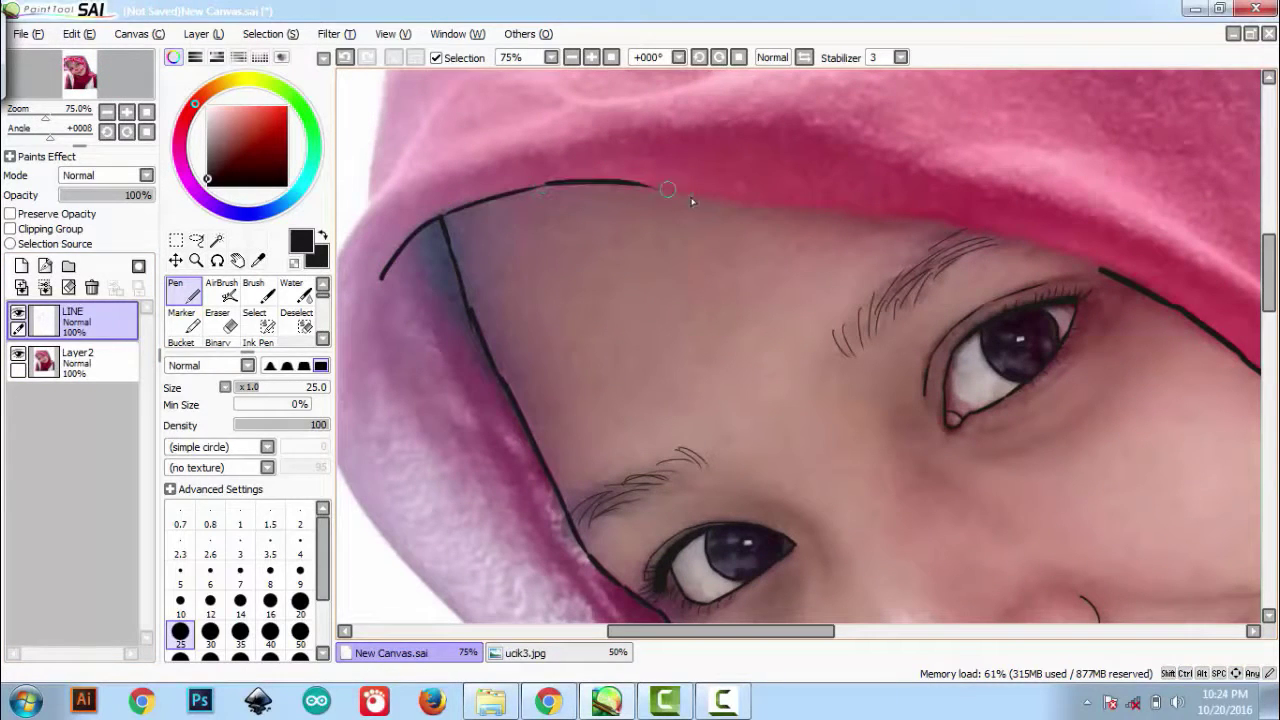
{"action": "mouse_move", "coordinate": [690, 201]}
{"action": "left_mouse_down"}
{"action": "mouse_move", "coordinate": [879, 220]}
{"action": "mouse_move", "coordinate": [1130, 281]}
{"action": "left_mouse_up"}
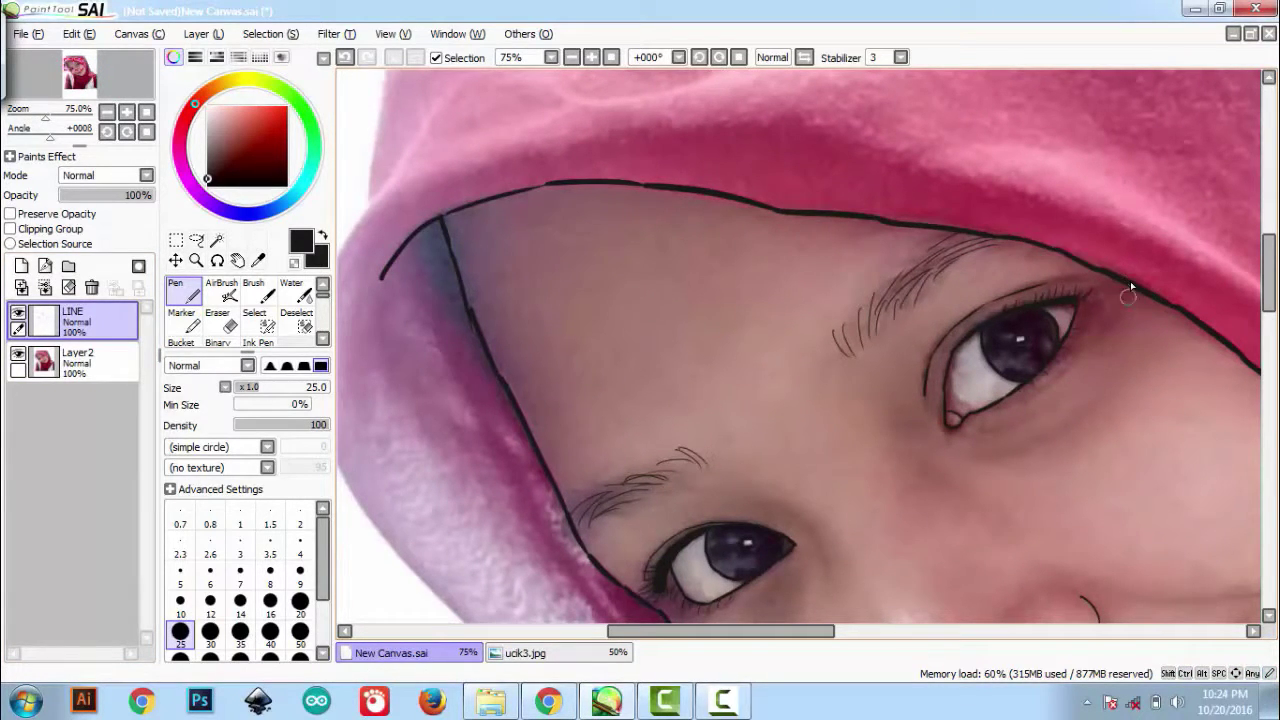
Check the whole drawing at full-page view with the photo layer temporarily hidden.
{"action": "key", "text": "ctrl+minus"}
{"action": "key", "text": "ctrl+minus"}
{"action": "key", "text": "ctrl+minus"}
{"action": "key", "text": "ctrl+minus"}
{"action": "key", "text": "ctrl+minus"}
{"action": "left_click", "coordinate": [18, 353]}
{"action": "left_click", "coordinate": [19, 354]}
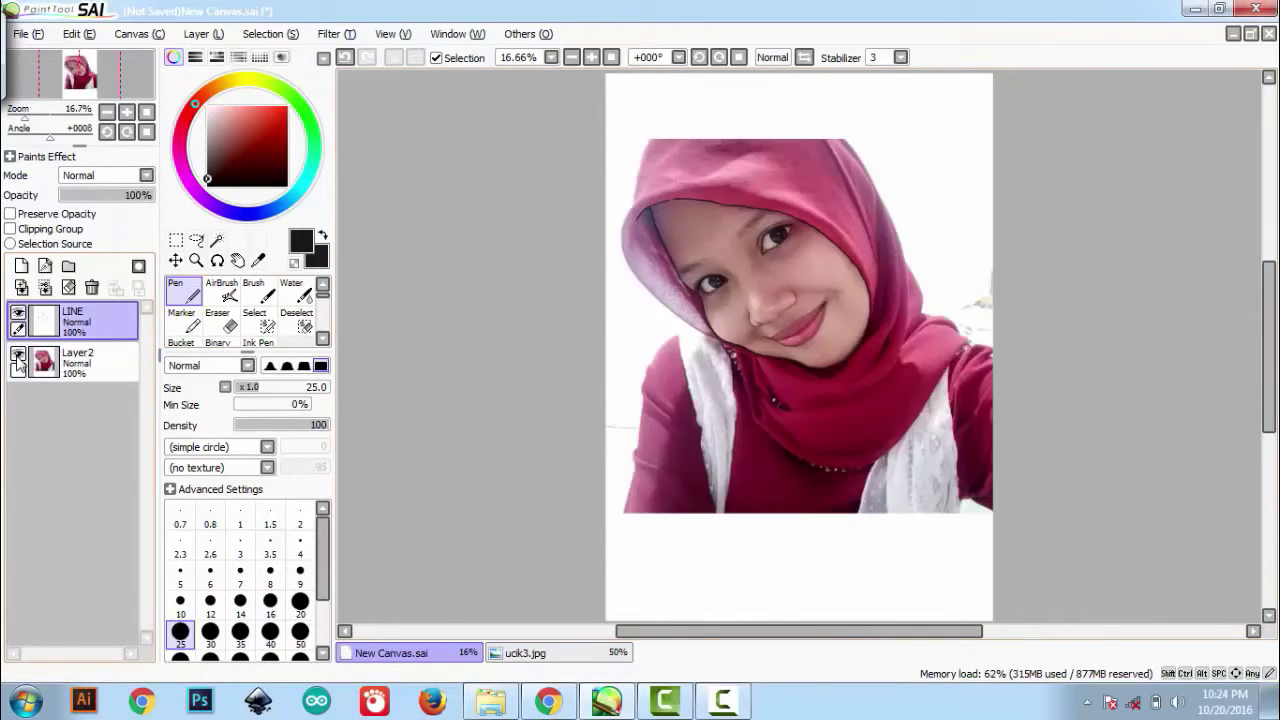
Trace the headscarf's outer left-hand edge from the top of the head down past the forehead.
{"action": "scroll", "coordinate": [817, 249], "scroll_direction": "up", "scroll_amount": 5}
{"action": "mouse_move", "coordinate": [560, 250]}
{"action": "left_mouse_down"}
{"action": "mouse_move", "coordinate": [1137, 479]}
{"action": "mouse_move", "coordinate": [1137, 622]}
{"action": "left_mouse_up"}
{"action": "left_click_drag", "start_coordinate": [626, 143], "coordinate": [565, 340]}
{"action": "mouse_move", "coordinate": [497, 540]}
{"action": "left_mouse_down"}
{"action": "mouse_move", "coordinate": [547, 455]}
{"action": "mouse_move", "coordinate": [596, 413]}
{"action": "left_mouse_up"}
{"action": "left_click_drag", "start_coordinate": [550, 610], "coordinate": [610, 345]}
{"action": "mouse_move", "coordinate": [557, 268]}
{"action": "left_mouse_down"}
{"action": "mouse_move", "coordinate": [562, 372]}
{"action": "mouse_move", "coordinate": [643, 513]}
{"action": "left_mouse_up"}
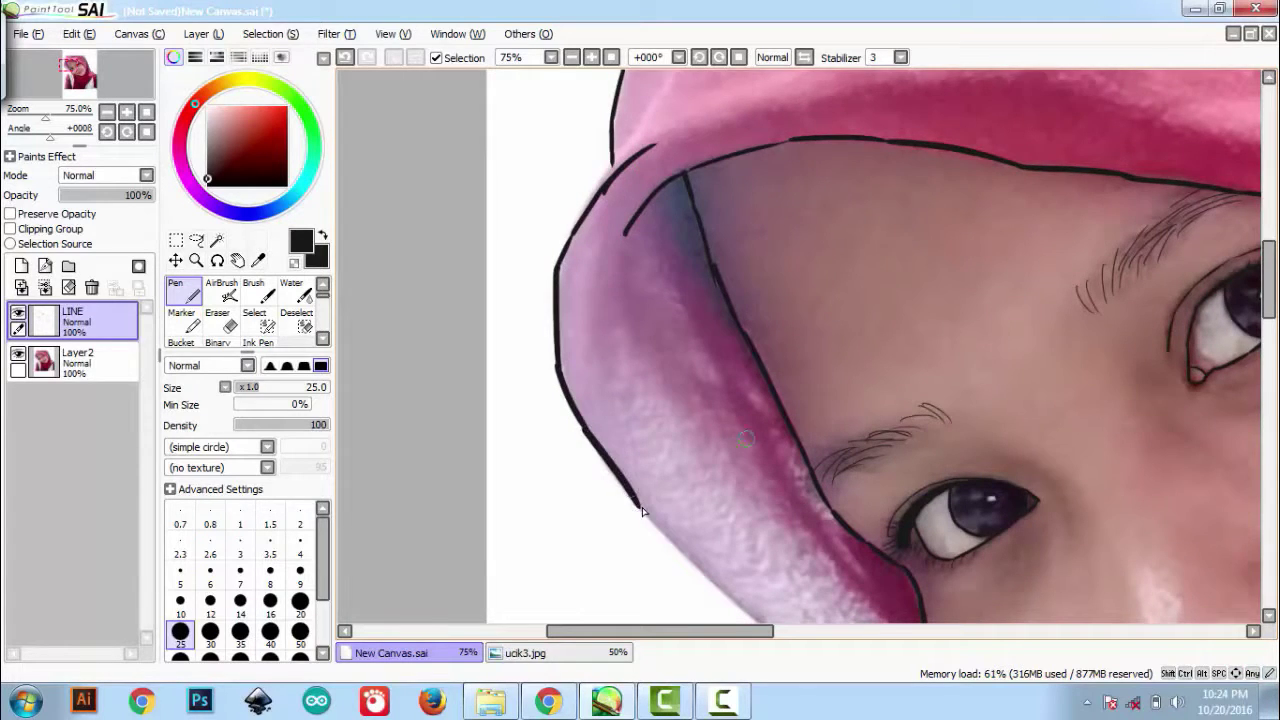
Extend the headscarf's outer left-hand outline down beside the cheek toward the jaw, redoing the misplaced stroke.
{"action": "key", "text": "Down"}
{"action": "key", "text": "Down"}
{"action": "key", "text": "Right"}
{"action": "mouse_move", "coordinate": [547, 323]}
{"action": "left_mouse_down"}
{"action": "mouse_move", "coordinate": [713, 483]}
{"action": "mouse_move", "coordinate": [795, 538]}
{"action": "left_mouse_up"}
{"action": "key", "text": "ctrl+z"}
{"action": "key", "text": "Down"}
{"action": "key", "text": "Down"}
{"action": "key", "text": "Down"}
{"action": "key", "text": "Down"}
{"action": "key", "text": "Down"}
{"action": "key", "text": "Down"}
{"action": "key", "text": "Right"}
{"action": "key", "text": "Right"}
{"action": "key", "text": "Right"}
{"action": "key", "text": "Right"}
{"action": "key", "text": "Right"}
{"action": "key", "text": "Right"}
{"action": "key", "text": "Right"}
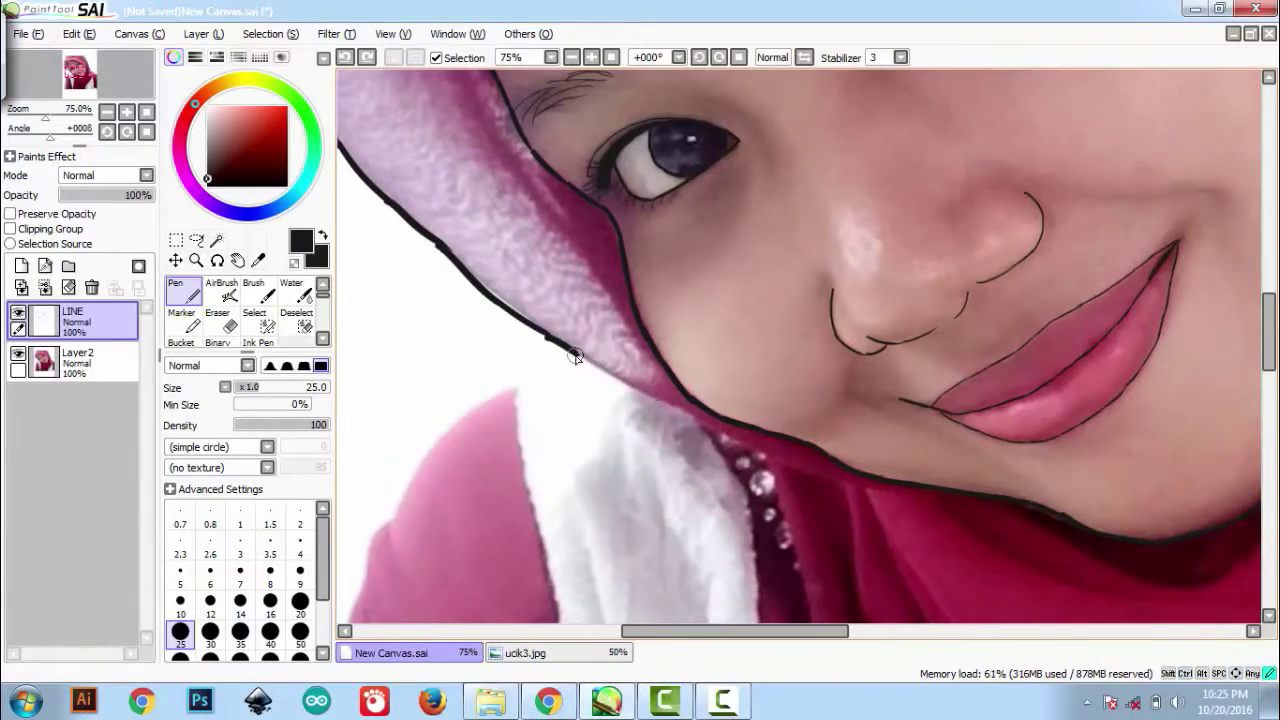
{"action": "left_click_drag", "start_coordinate": [572, 350], "coordinate": [624, 379]}
Trace the headscarf's lower edge beneath the left-hand cheek along the top of the beaded neckline.
{"action": "key", "text": "Page_Up"}
{"action": "key", "text": "Down"}
{"action": "key", "text": "Down"}
{"action": "key", "text": "Down"}
{"action": "key", "text": "Right"}
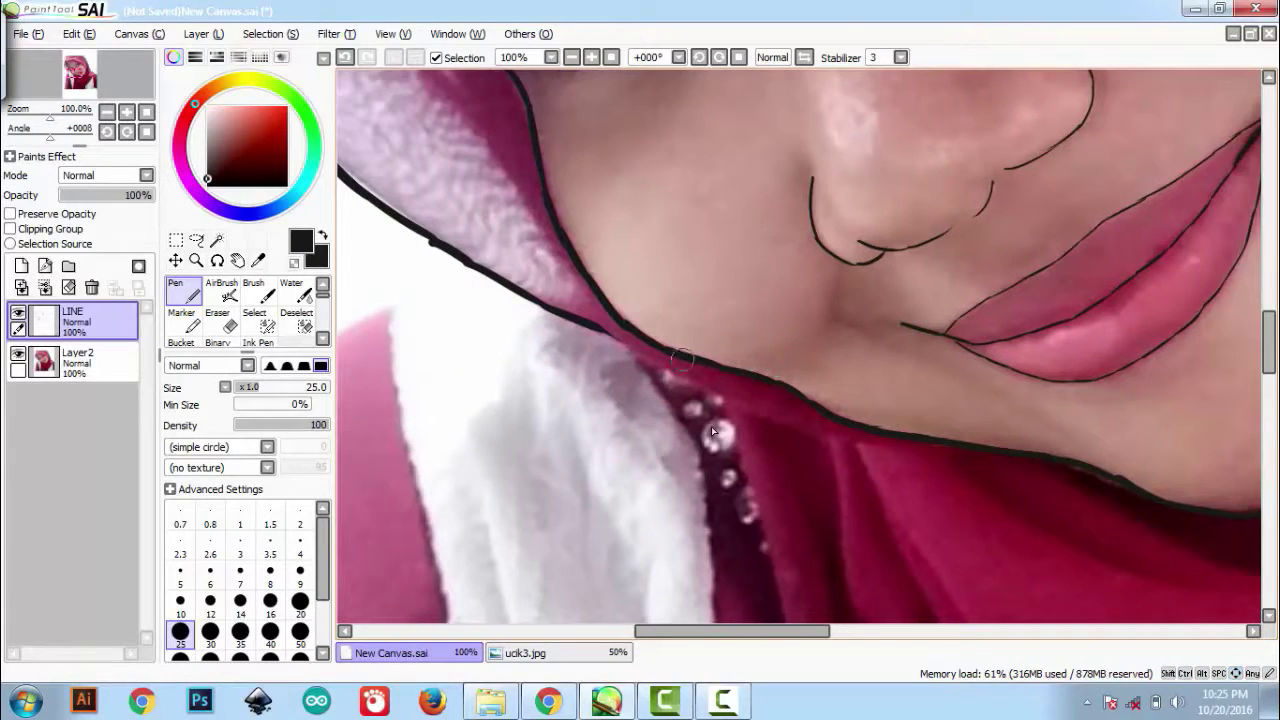
{"action": "left_click_drag", "start_coordinate": [605, 330], "coordinate": [826, 432]}
{"action": "scroll", "coordinate": [890, 431], "scroll_direction": "up", "scroll_amount": 10}
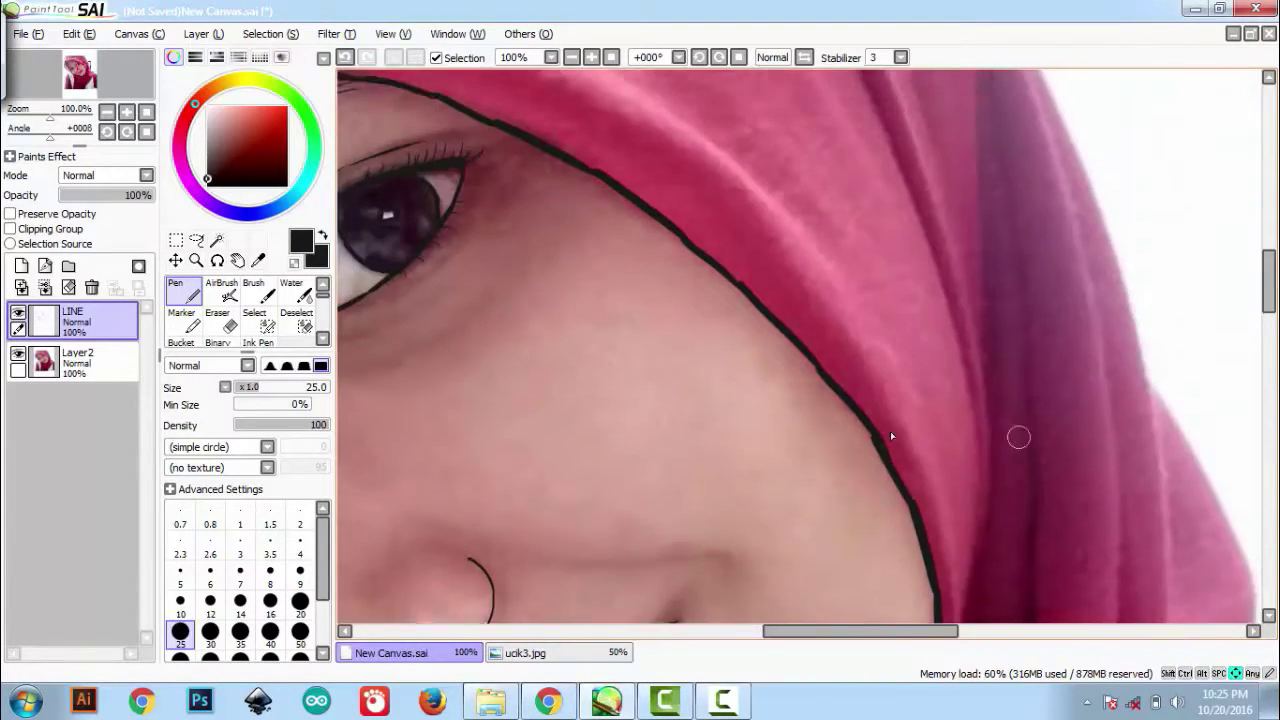
Reduce the pen size to 16 and trace the headscarf's fold line across the forehead, above the face edge.
{"action": "scroll", "coordinate": [890, 431], "scroll_direction": "left", "scroll_amount": 5}
{"action": "key", "text": "bracketleft"}
{"action": "key", "text": "bracketleft"}
{"action": "mouse_move", "coordinate": [507, 284]}
{"action": "left_mouse_down"}
{"action": "mouse_move", "coordinate": [576, 263]}
{"action": "mouse_move", "coordinate": [972, 213]}
{"action": "mouse_move", "coordinate": [1138, 228]}
{"action": "left_mouse_up"}
{"action": "key", "text": "Right"}
{"action": "key", "text": "Right"}
{"action": "key", "text": "Right"}
{"action": "key", "text": "Right"}
{"action": "key", "text": "Right"}
{"action": "key", "text": "Right"}
{"action": "key", "text": "Right"}
{"action": "key", "text": "Right"}
{"action": "key", "text": "Right"}
{"action": "key", "text": "Down"}
{"action": "left_click_drag", "start_coordinate": [848, 200], "coordinate": [1094, 278]}
{"action": "scroll", "coordinate": [986, 248], "scroll_direction": "right", "scroll_amount": 5}
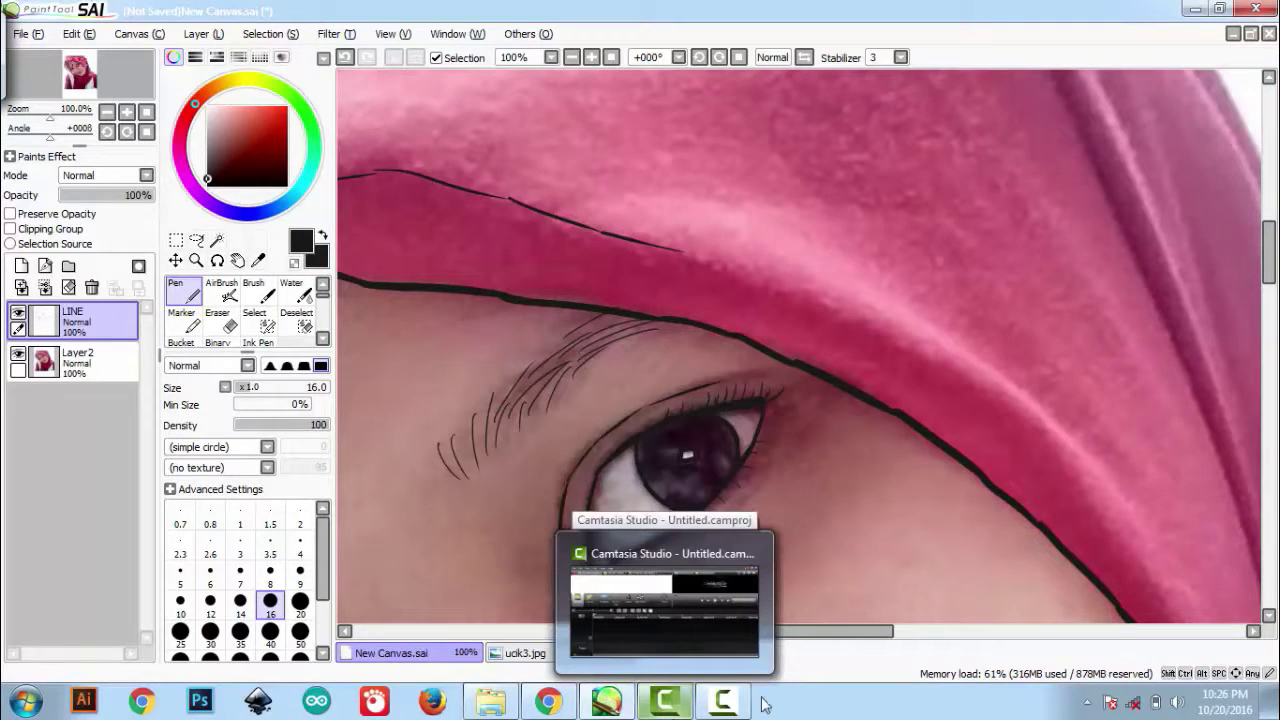
Check the face line art with the photo layer temporarily hidden.
{"action": "left_click", "coordinate": [724, 701]}
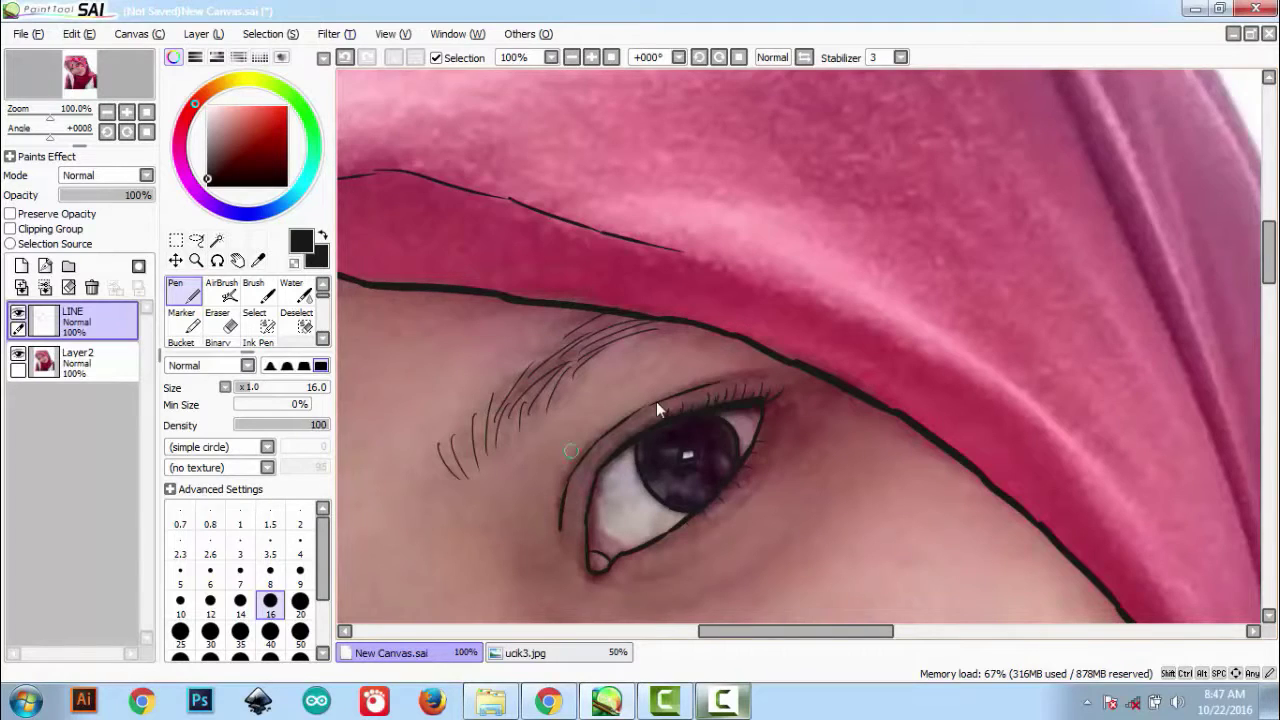
{"action": "scroll", "coordinate": [656, 401], "scroll_direction": "down", "scroll_amount": 5}
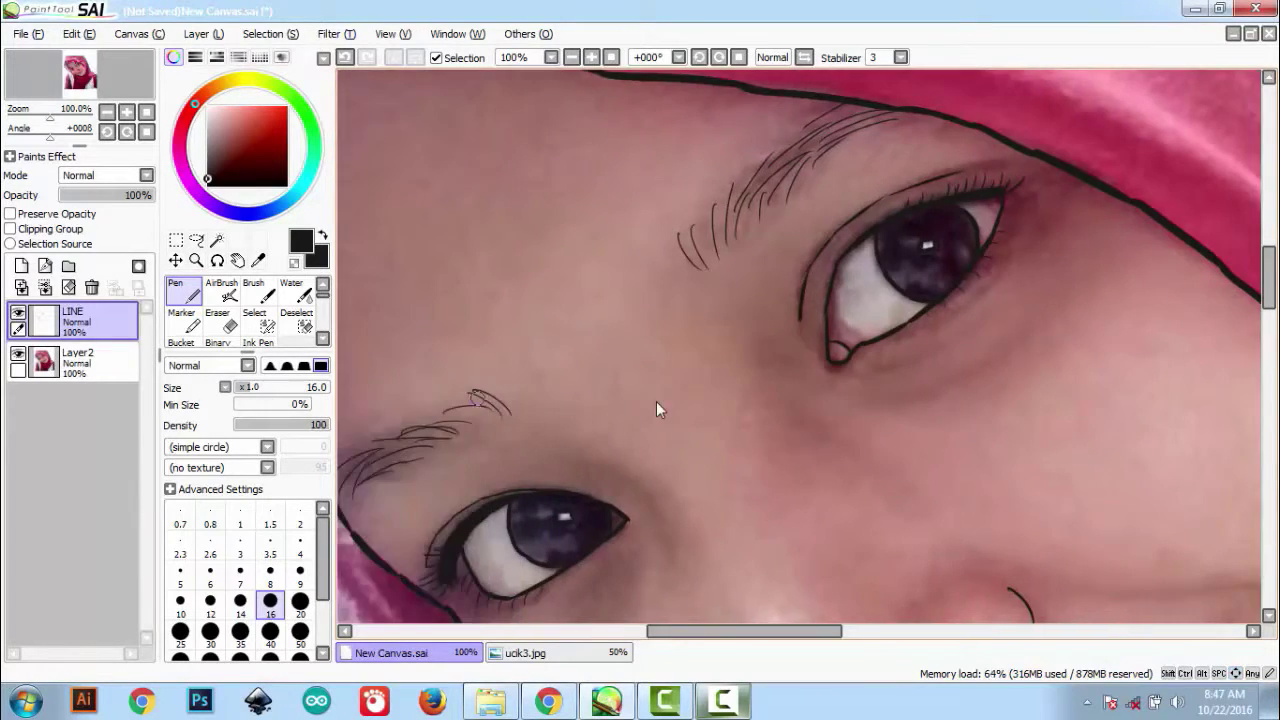
{"action": "left_click", "coordinate": [18, 356]}
{"action": "left_click", "coordinate": [18, 356]}
{"action": "scroll", "coordinate": [804, 263], "scroll_direction": "up", "scroll_amount": 5}
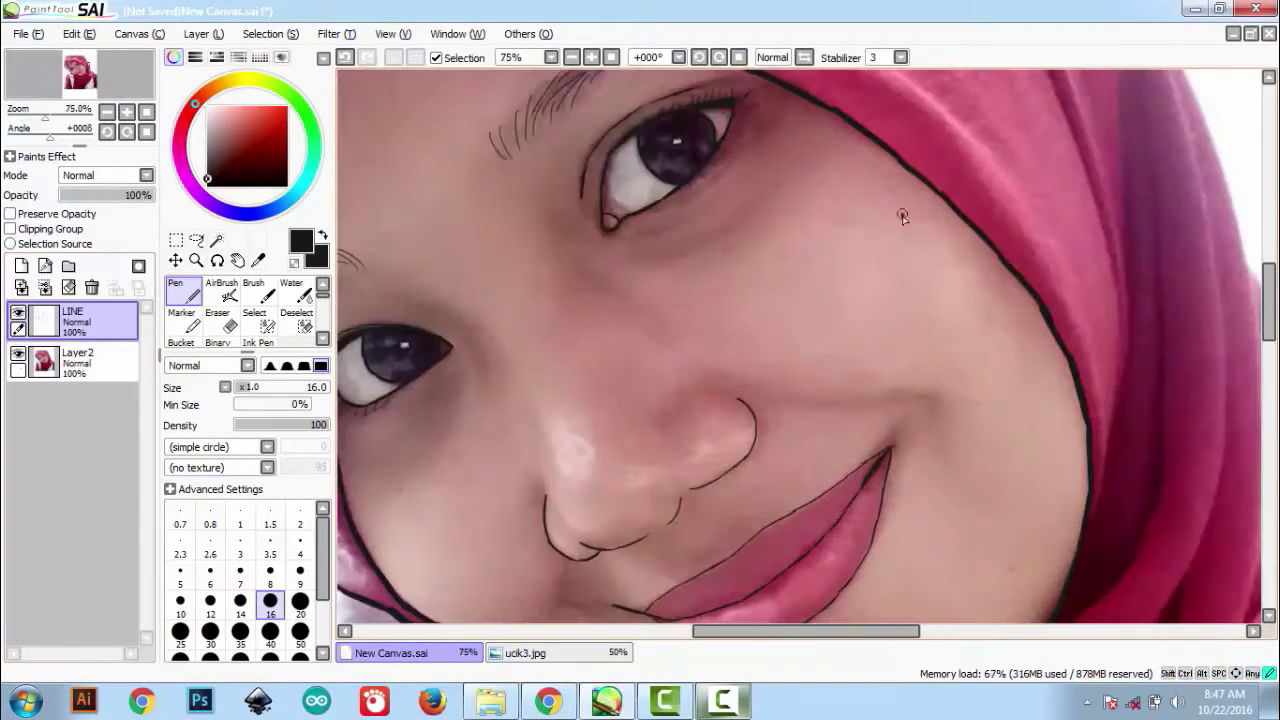
Trace the headscarf's outer right-hand edge from the top of the head downward, redoing the misplaced strokes.
{"action": "mouse_move", "coordinate": [1148, 253]}
{"action": "left_mouse_down"}
{"action": "mouse_move", "coordinate": [905, 293]}
{"action": "mouse_move", "coordinate": [914, 685]}
{"action": "left_mouse_up"}
{"action": "left_click_drag", "start_coordinate": [736, 167], "coordinate": [783, 237]}
{"action": "key", "text": "ctrl+z"}
{"action": "scroll", "coordinate": [757, 150], "scroll_direction": "up", "scroll_amount": 2}
{"action": "key", "text": "ctrl+z"}
{"action": "mouse_move", "coordinate": [714, 178]}
{"action": "left_mouse_down"}
{"action": "mouse_move", "coordinate": [824, 345]}
{"action": "mouse_move", "coordinate": [801, 299]}
{"action": "left_mouse_up"}
{"action": "key", "text": "ctrl+z"}
{"action": "mouse_move", "coordinate": [768, 255]}
{"action": "left_mouse_down"}
{"action": "mouse_move", "coordinate": [881, 394]}
{"action": "mouse_move", "coordinate": [858, 372]}
{"action": "left_mouse_up"}
{"action": "mouse_move", "coordinate": [840, 352]}
{"action": "left_mouse_down"}
{"action": "mouse_move", "coordinate": [932, 486]}
{"action": "mouse_move", "coordinate": [954, 546]}
{"action": "left_mouse_up"}
{"action": "mouse_move", "coordinate": [960, 563]}
{"action": "left_mouse_down"}
{"action": "mouse_move", "coordinate": [660, 233]}
{"action": "mouse_move", "coordinate": [757, 424]}
{"action": "left_mouse_up"}
{"action": "mouse_move", "coordinate": [750, 408]}
{"action": "left_mouse_down"}
{"action": "mouse_move", "coordinate": [790, 588]}
{"action": "mouse_move", "coordinate": [615, 364]}
{"action": "left_mouse_up"}
{"action": "key", "text": "ctrl+z"}
Trace the two long fold lines down the headscarf's right-hand side beside the cheek, redoing the misplaced stroke.
{"action": "left_click_drag", "start_coordinate": [575, 178], "coordinate": [698, 588]}
{"action": "left_click_drag", "start_coordinate": [578, 182], "coordinate": [725, 507]}
{"action": "left_click_drag", "start_coordinate": [733, 619], "coordinate": [583, 202]}
{"action": "mouse_move", "coordinate": [540, 145]}
{"action": "left_mouse_down"}
{"action": "mouse_move", "coordinate": [563, 474]}
{"action": "mouse_move", "coordinate": [568, 276]}
{"action": "left_mouse_up"}
{"action": "key", "text": "ctrl+z"}
{"action": "mouse_move", "coordinate": [565, 254]}
{"action": "left_mouse_down"}
{"action": "mouse_move", "coordinate": [586, 536]}
{"action": "mouse_move", "coordinate": [573, 640]}
{"action": "left_mouse_up"}
{"action": "key", "text": "Up"}
{"action": "left_click_drag", "start_coordinate": [573, 165], "coordinate": [613, 306]}
{"action": "mouse_move", "coordinate": [613, 296]}
{"action": "left_mouse_down"}
{"action": "mouse_move", "coordinate": [650, 422]}
{"action": "mouse_move", "coordinate": [657, 643]}
{"action": "left_mouse_up"}
{"action": "key", "text": "Down"}
{"action": "key", "text": "Down"}
{"action": "key", "text": "Down"}
{"action": "key", "text": "Down"}
{"action": "key", "text": "Down"}
{"action": "left_click_drag", "start_coordinate": [657, 343], "coordinate": [640, 615]}
{"action": "left_click_drag", "start_coordinate": [571, 427], "coordinate": [529, 609]}
Trace the bulging outer edge on the headscarf's right-hand side down to where the folds gather at the shoulder.
{"action": "key", "text": "Down"}
{"action": "key", "text": "Down"}
{"action": "key", "text": "Down"}
{"action": "key", "text": "Down"}
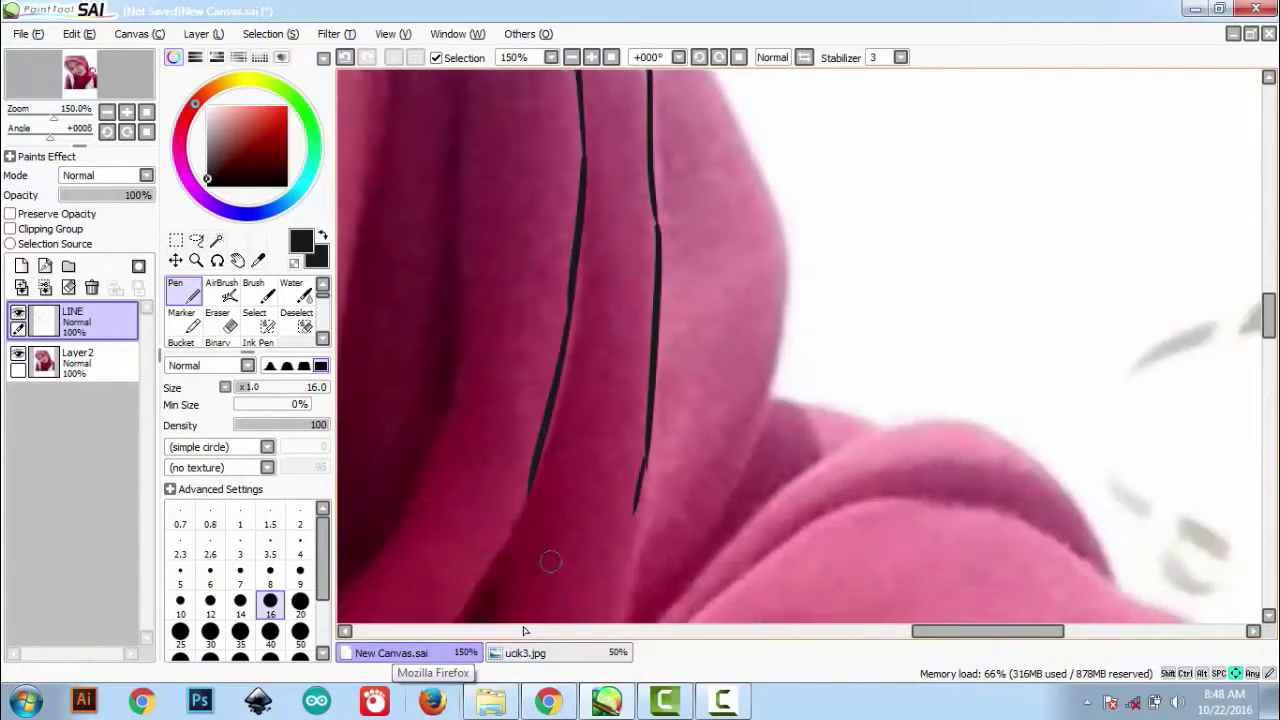
{"action": "key", "text": "Up"}
{"action": "key", "text": "Up"}
{"action": "key", "text": "Up"}
{"action": "key", "text": "Up"}
{"action": "key", "text": "Up"}
{"action": "key", "text": "Up"}
{"action": "key", "text": "Up"}
{"action": "mouse_move", "coordinate": [639, 165]}
{"action": "left_mouse_down"}
{"action": "mouse_move", "coordinate": [721, 333]}
{"action": "mouse_move", "coordinate": [786, 514]}
{"action": "left_mouse_up"}
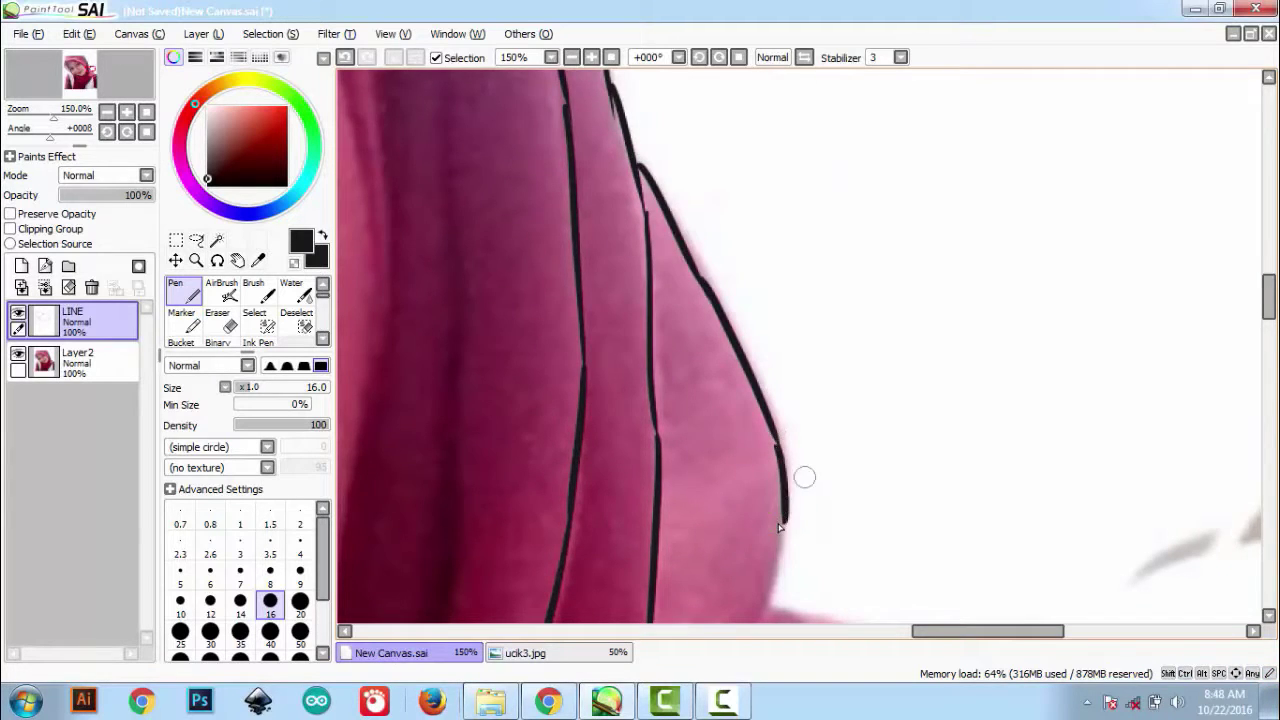
{"action": "scroll", "coordinate": [808, 480], "scroll_direction": "down", "scroll_amount": 3}
{"action": "mouse_move", "coordinate": [815, 196]}
{"action": "left_mouse_down"}
{"action": "mouse_move", "coordinate": [760, 365]}
{"action": "mouse_move", "coordinate": [668, 502]}
{"action": "left_mouse_up"}
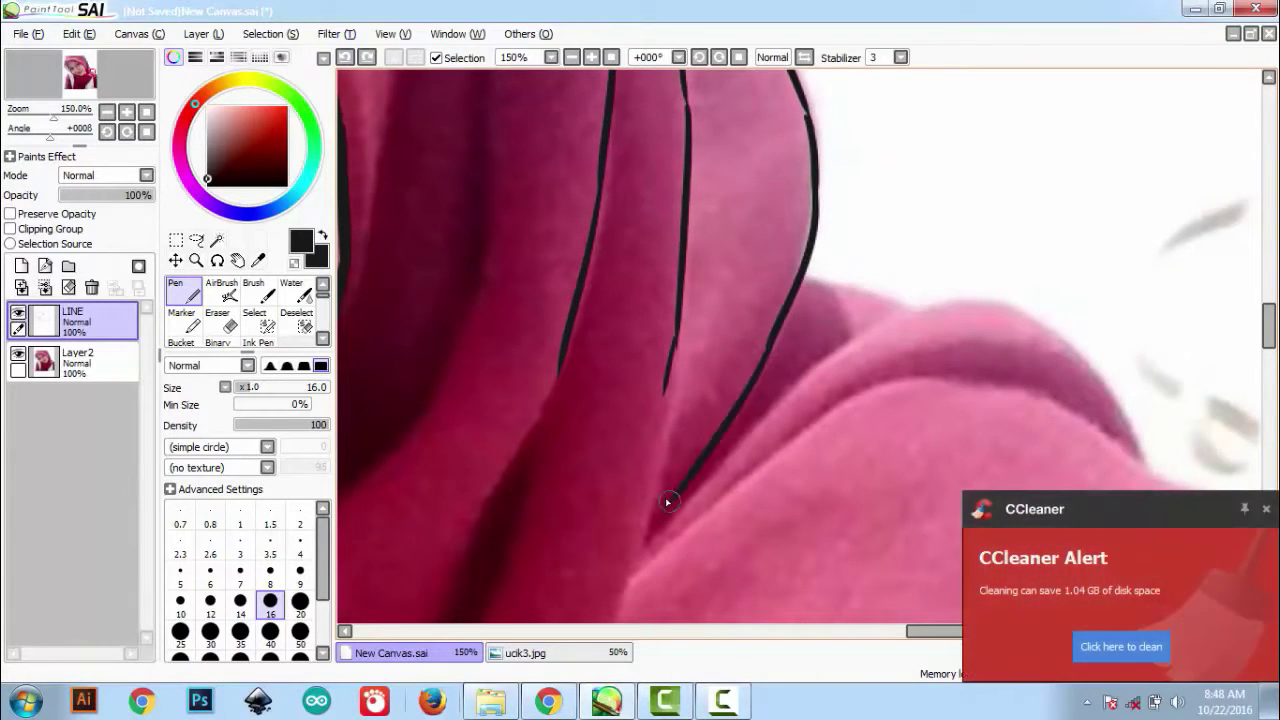
Dismiss the CCleaner alert and extend the two inner fold lines down to the shoulder.
{"action": "left_click", "coordinate": [1267, 512]}
{"action": "left_click_drag", "start_coordinate": [676, 345], "coordinate": [634, 545]}
{"action": "left_click_drag", "start_coordinate": [560, 362], "coordinate": [450, 550]}
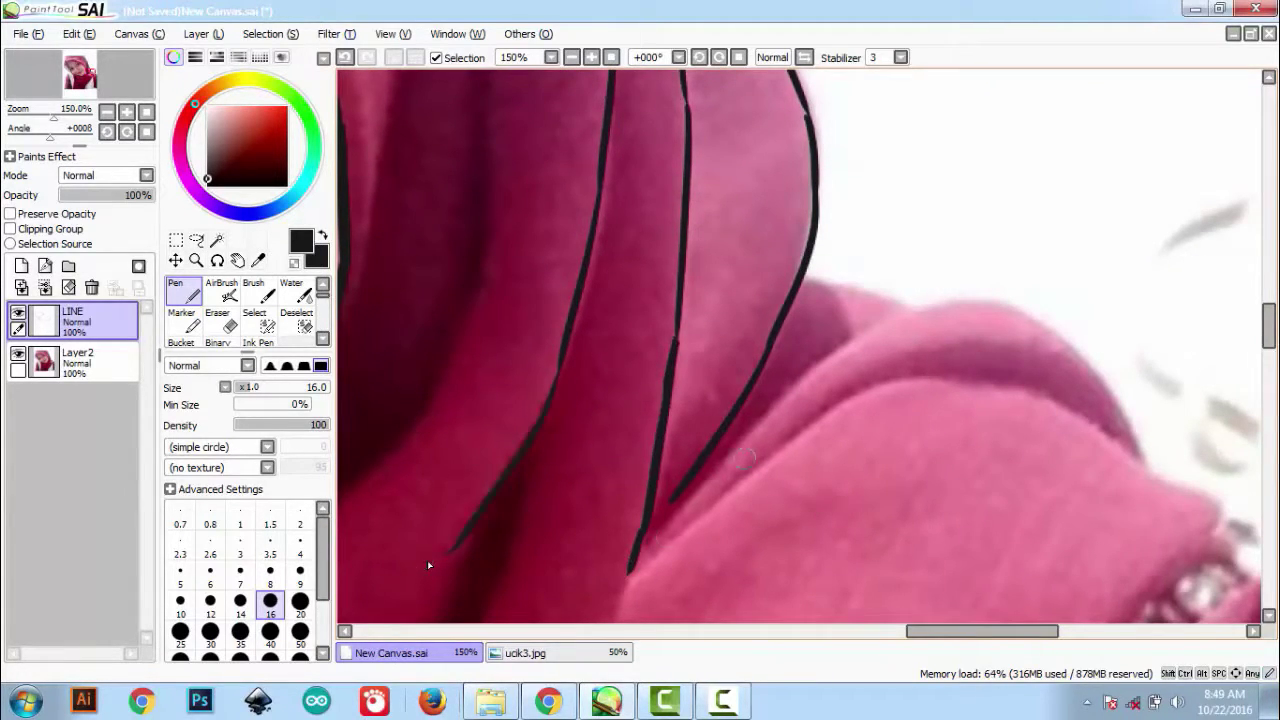
Trace the upper and lower edges of the arched fold over the right-hand shoulder, out to the beaded trim.
{"action": "mouse_move", "coordinate": [642, 548]}
{"action": "left_mouse_down"}
{"action": "mouse_move", "coordinate": [804, 381]}
{"action": "mouse_move", "coordinate": [957, 297]}
{"action": "left_mouse_up"}
{"action": "left_click_drag", "start_coordinate": [812, 285], "coordinate": [906, 306]}
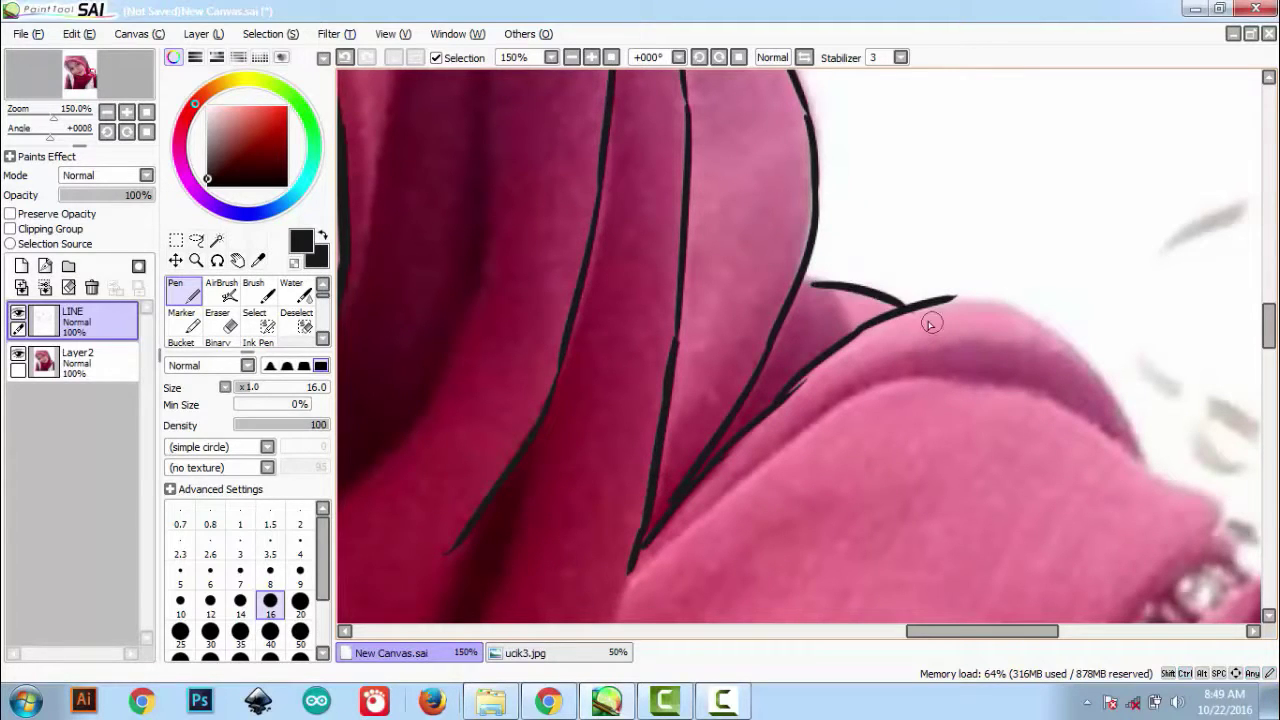
{"action": "key", "text": "Right"}
{"action": "left_click_drag", "start_coordinate": [829, 298], "coordinate": [906, 316]}
{"action": "left_click_drag", "start_coordinate": [948, 355], "coordinate": [1010, 465]}
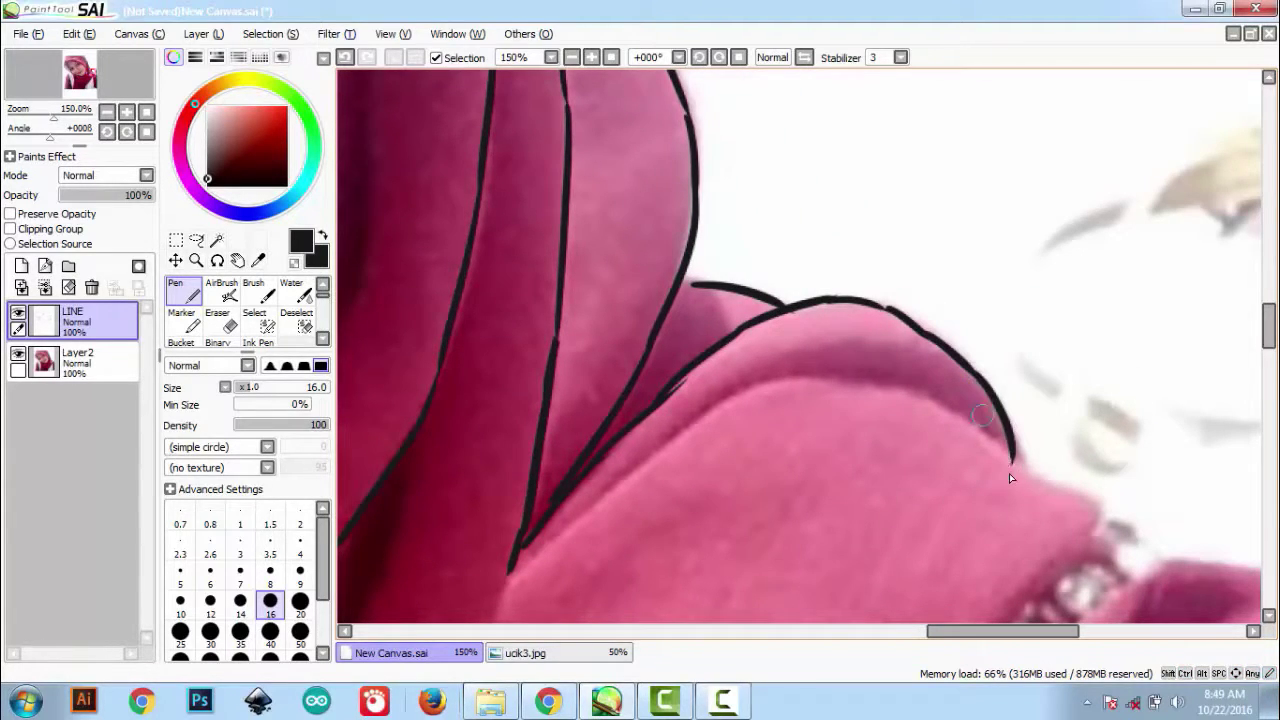
{"action": "left_click_drag", "start_coordinate": [510, 575], "coordinate": [730, 405]}
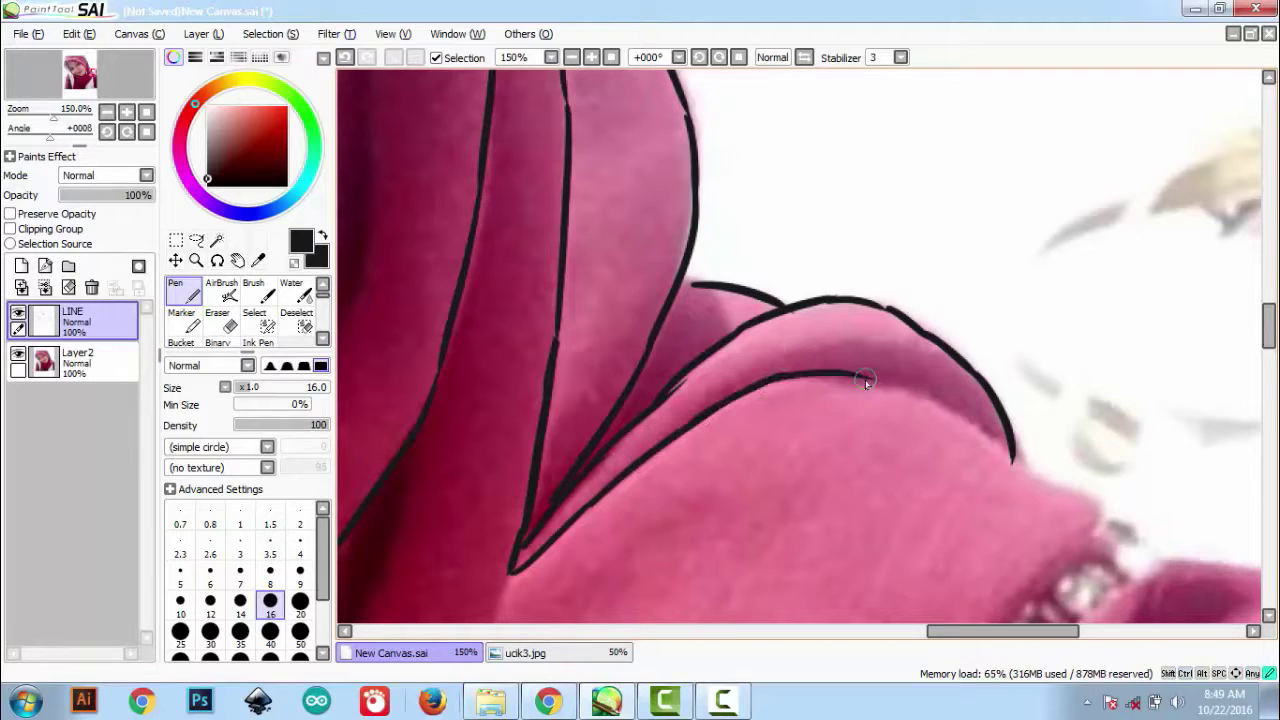
{"action": "left_click_drag", "start_coordinate": [866, 383], "coordinate": [1098, 510]}
Trace the fold edge from the shoulder gather down and inward below the jaw, replacing the misplaced stroke.
{"action": "scroll", "coordinate": [1067, 557], "scroll_direction": "down", "scroll_amount": 5}
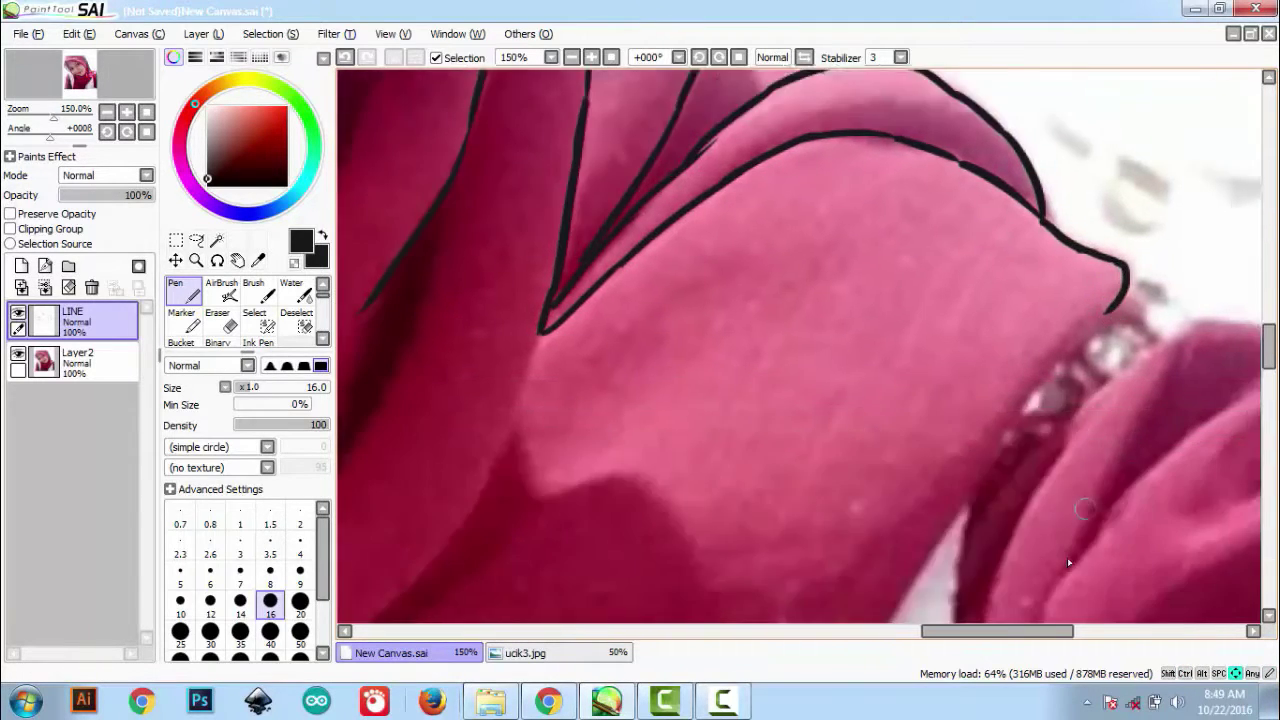
{"action": "key", "text": "Down"}
{"action": "key", "text": "Down"}
{"action": "key", "text": "Left"}
{"action": "key", "text": "Left"}
{"action": "key", "text": "Left"}
{"action": "key", "text": "Left"}
{"action": "key", "text": "Left"}
{"action": "key", "text": "Left"}
{"action": "key", "text": "Left"}
{"action": "key", "text": "Left"}
{"action": "key", "text": "Left"}
{"action": "key", "text": "Left"}
{"action": "key", "text": "Left"}
{"action": "key", "text": "ctrl+z"}
{"action": "mouse_move", "coordinate": [871, 272]}
{"action": "left_mouse_down"}
{"action": "mouse_move", "coordinate": [842, 388]}
{"action": "mouse_move", "coordinate": [741, 535]}
{"action": "mouse_move", "coordinate": [630, 613]}
{"action": "left_mouse_up"}
{"action": "key", "text": "Down"}
{"action": "key", "text": "Down"}
{"action": "key", "text": "Down"}
{"action": "key", "text": "Left"}
{"action": "key", "text": "Left"}
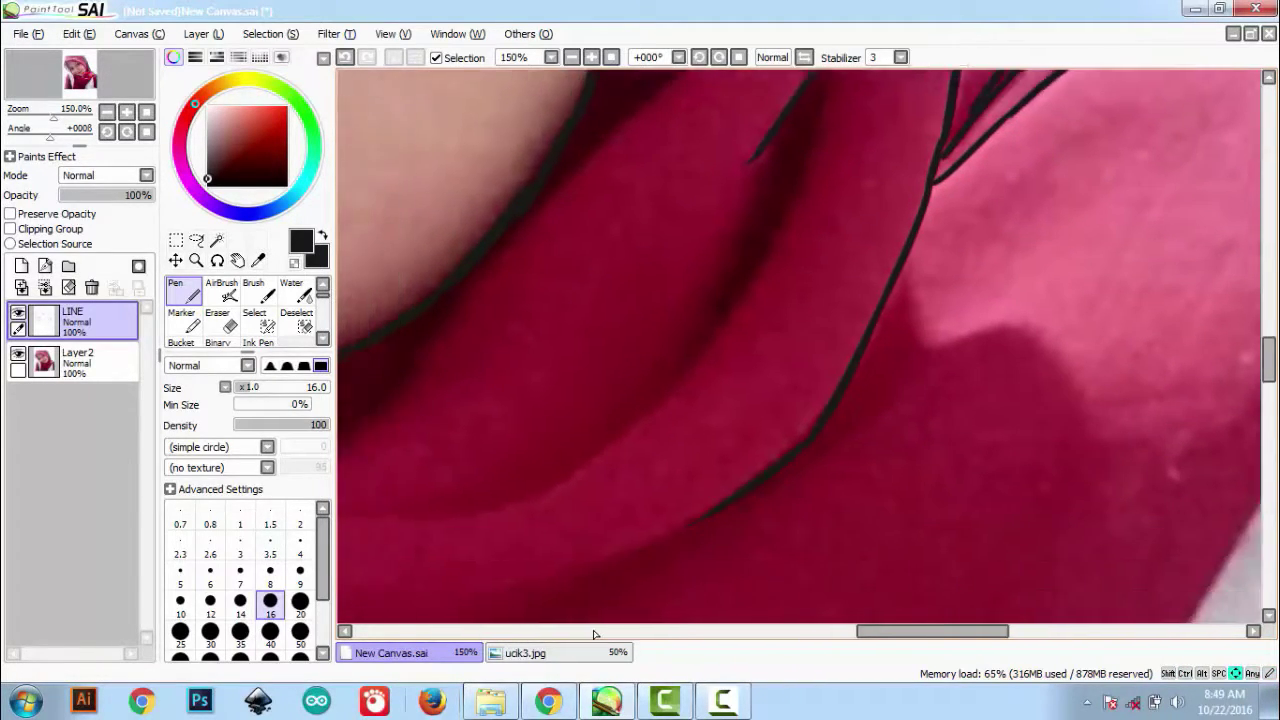
{"action": "key", "text": "Down"}
{"action": "key", "text": "Down"}
{"action": "key", "text": "Down"}
{"action": "key", "text": "Left"}
{"action": "key", "text": "Left"}
{"action": "key", "text": "Left"}
{"action": "key", "text": "Left"}
{"action": "key", "text": "Left"}
{"action": "key", "text": "Left"}
{"action": "key", "text": "Left"}
{"action": "key", "text": "Left"}
{"action": "left_click_drag", "start_coordinate": [949, 426], "coordinate": [850, 463]}
Trace the inner fold beside the right-hand jaw, curving down toward the chin, and remove the stray stroke.
{"action": "key", "text": "Up"}
{"action": "key", "text": "Up"}
{"action": "key", "text": "Up"}
{"action": "key", "text": "Up"}
{"action": "key", "text": "Up"}
{"action": "key", "text": "Up"}
{"action": "key", "text": "Up"}
{"action": "key", "text": "Right"}
{"action": "key", "text": "Right"}
{"action": "key", "text": "Right"}
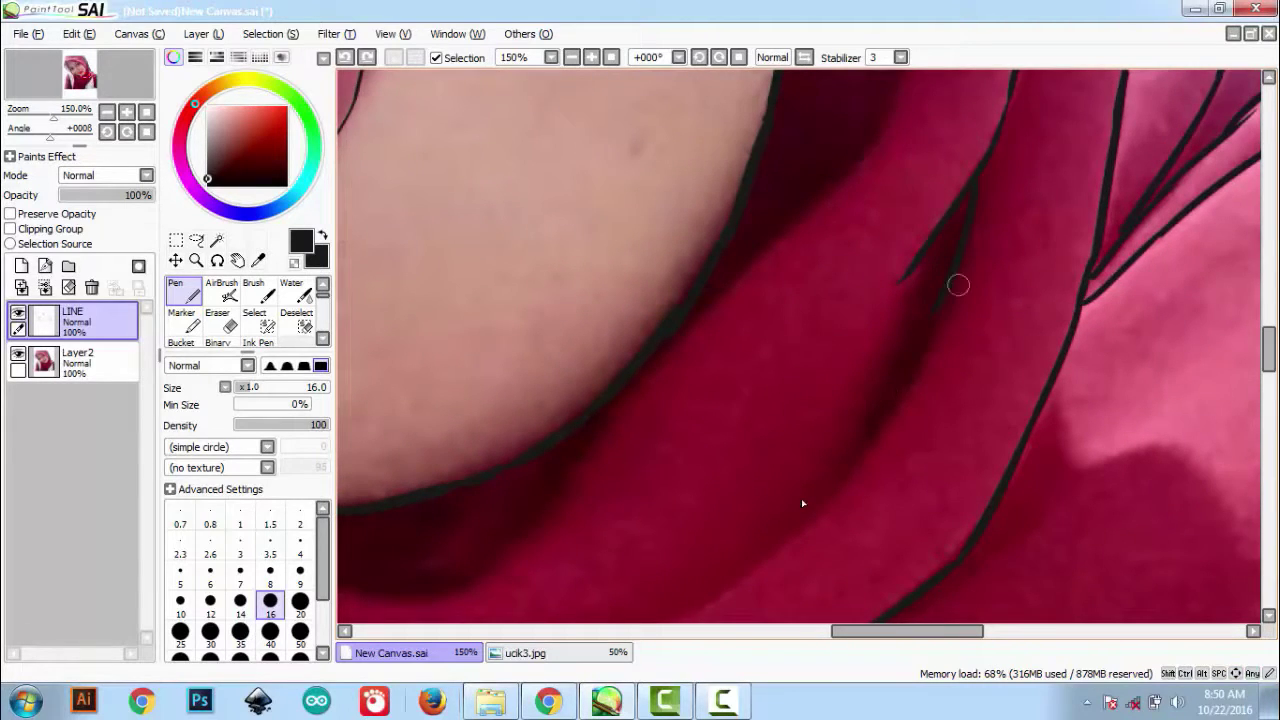
{"action": "mouse_move", "coordinate": [956, 286]}
{"action": "left_mouse_down"}
{"action": "mouse_move", "coordinate": [713, 584]}
{"action": "mouse_move", "coordinate": [1027, 376]}
{"action": "left_mouse_up"}
{"action": "key", "text": "ctrl+z"}
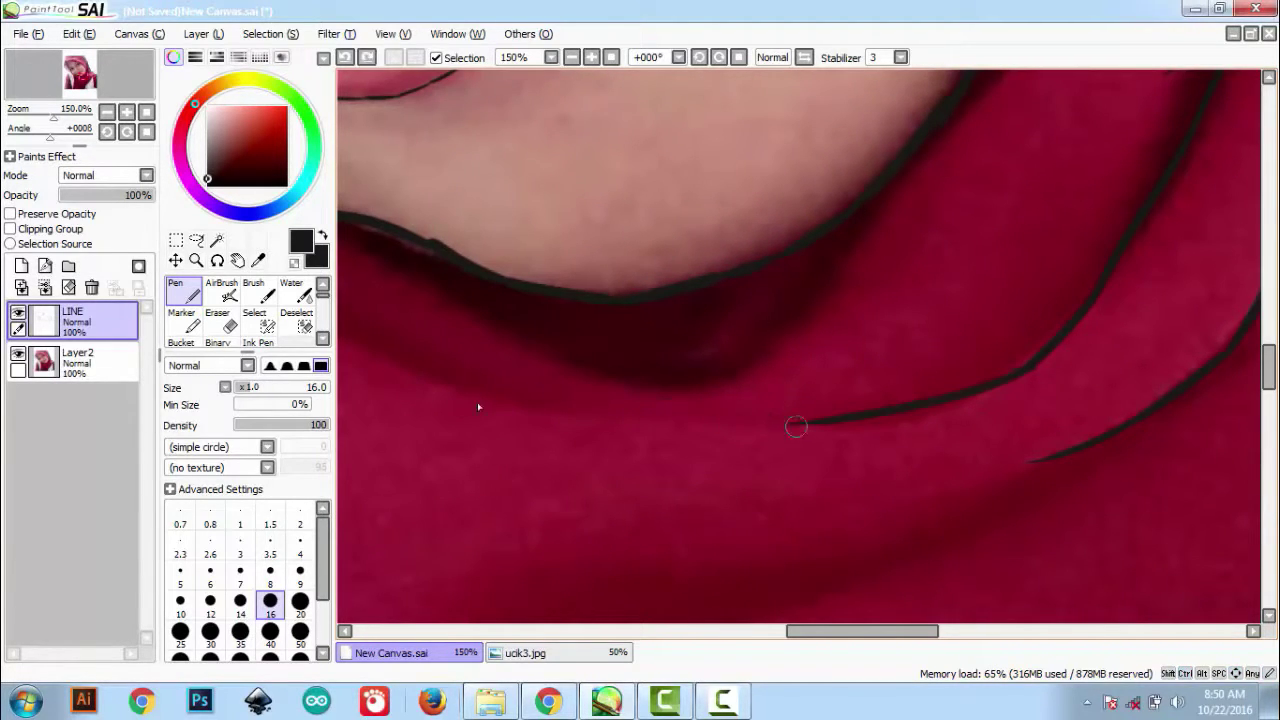
Extend the inner fold line beneath the chin toward the left-hand side of the neckline, redoing the misplaced stroke.
{"action": "left_click_drag", "start_coordinate": [799, 424], "coordinate": [586, 402]}
{"action": "left_click_drag", "start_coordinate": [523, 397], "coordinate": [784, 399]}
{"action": "left_click_drag", "start_coordinate": [562, 318], "coordinate": [805, 457]}
{"action": "key", "text": "ctrl+z"}
{"action": "left_click_drag", "start_coordinate": [688, 384], "coordinate": [832, 409]}
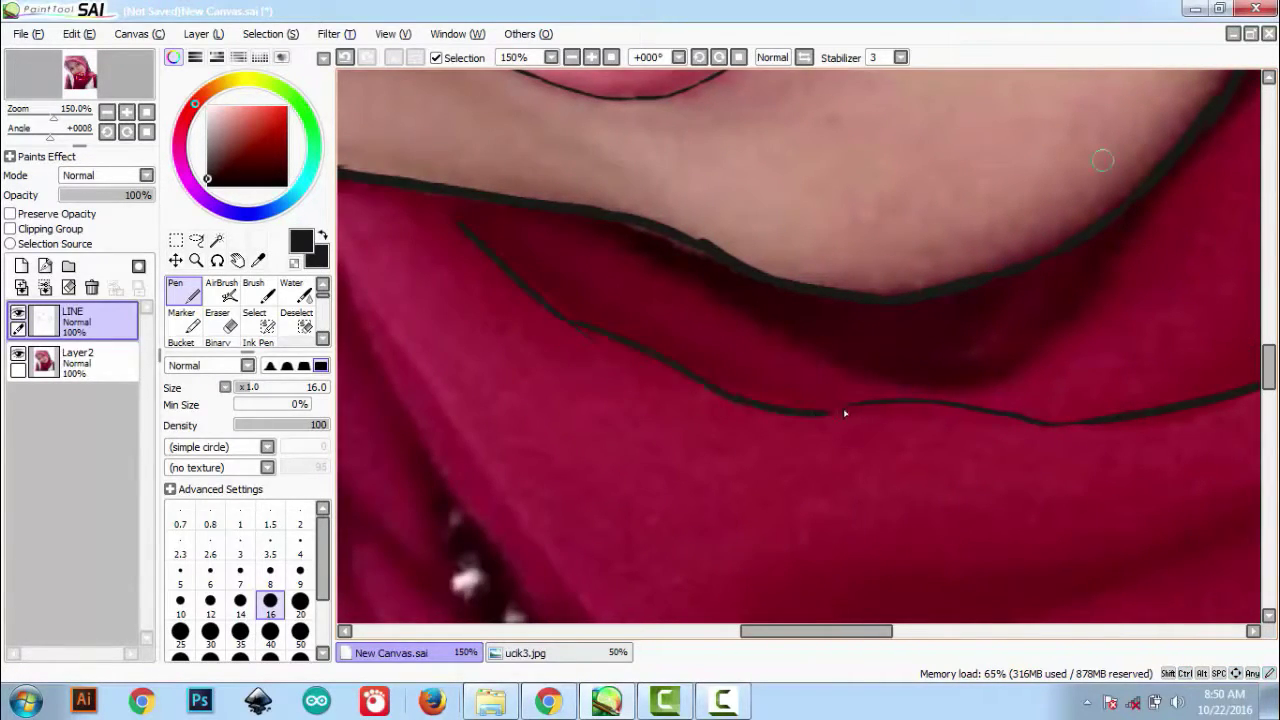
Check the whole drawing at full-page view with the photo layer temporarily hidden.
{"action": "scroll", "coordinate": [1248, 389], "scroll_direction": "down", "scroll_amount": 6}
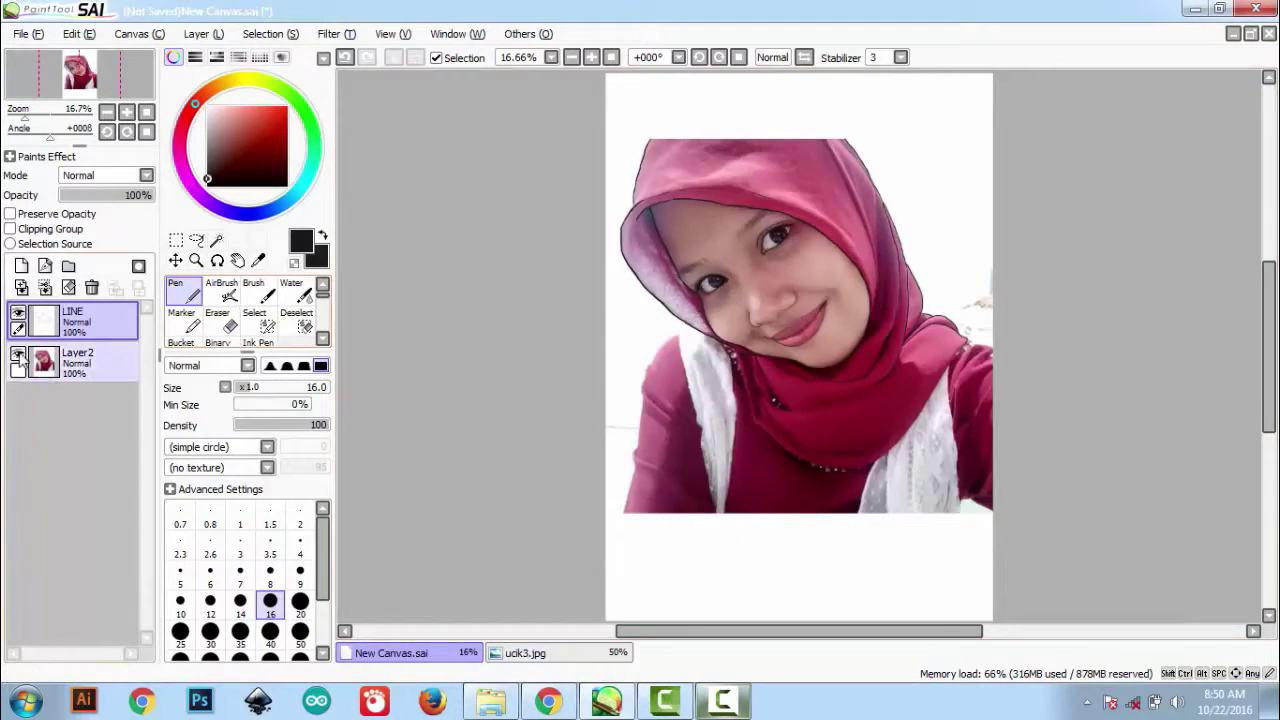
{"action": "left_click", "coordinate": [18, 356]}
{"action": "left_click", "coordinate": [18, 356]}
Trace the shadowed fold directly beneath the chin and up to the right-hand jaw, redoing the misplaced strokes.
{"action": "scroll", "coordinate": [519, 320], "scroll_direction": "up", "scroll_amount": 5}
{"action": "scroll", "coordinate": [519, 320], "scroll_direction": "up", "scroll_amount": 2}
{"action": "mouse_move", "coordinate": [621, 610]}
{"action": "left_mouse_down"}
{"action": "mouse_move", "coordinate": [727, 106]}
{"action": "mouse_move", "coordinate": [519, 320]}
{"action": "left_mouse_up"}
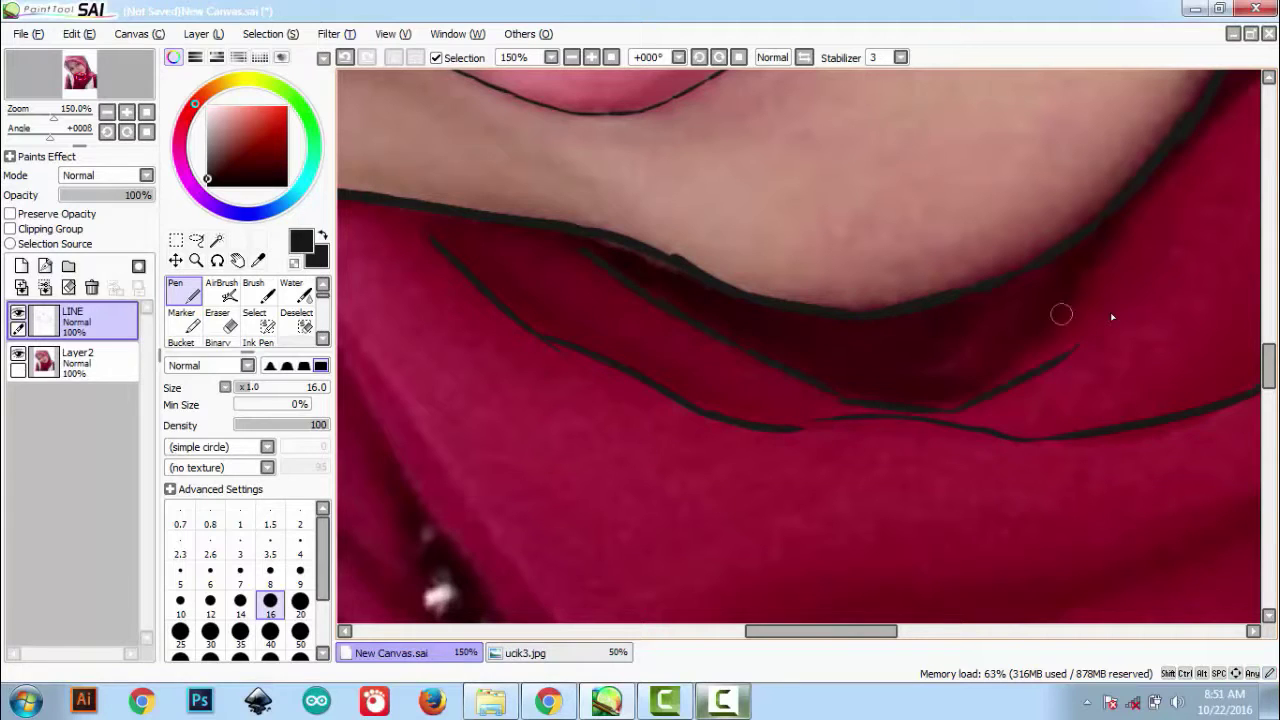
{"action": "key", "text": "ctrl+z"}
{"action": "left_click_drag", "start_coordinate": [944, 410], "coordinate": [1106, 243]}
{"action": "mouse_move", "coordinate": [1131, 289]}
{"action": "left_mouse_down"}
{"action": "mouse_move", "coordinate": [795, 505]}
{"action": "mouse_move", "coordinate": [698, 517]}
{"action": "left_mouse_up"}
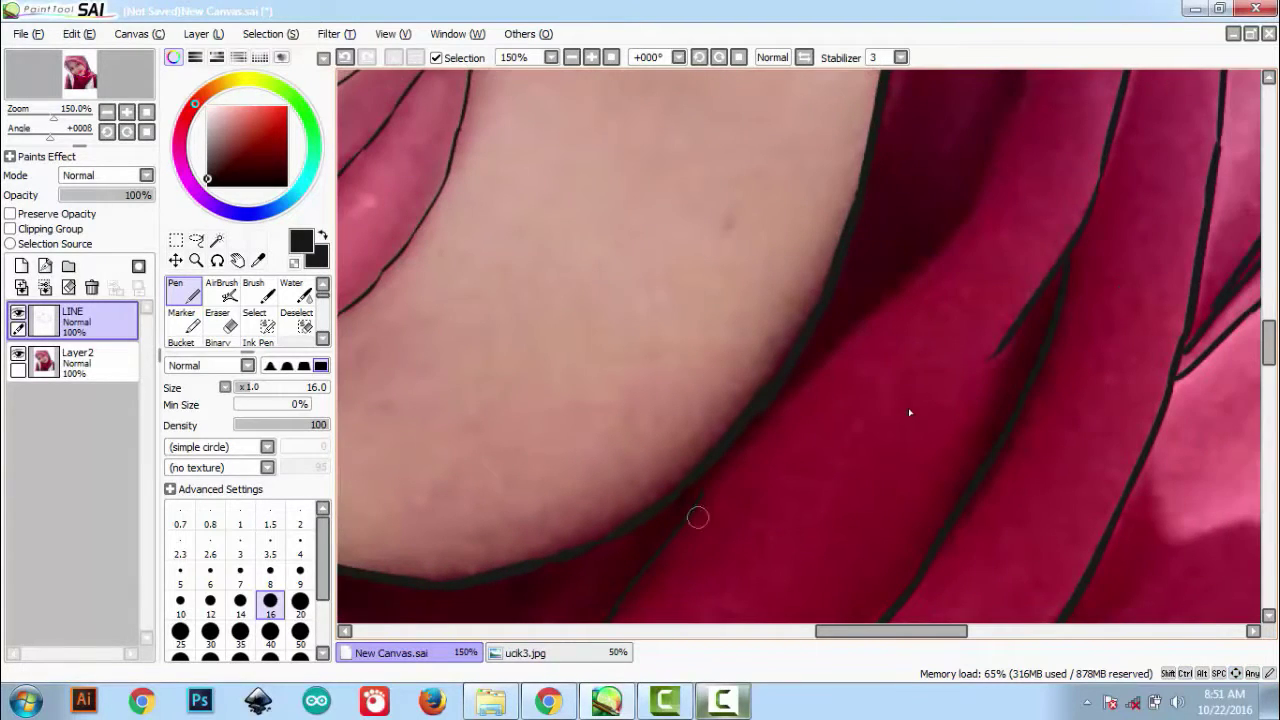
{"action": "key", "text": "ctrl+z"}
{"action": "left_click_drag", "start_coordinate": [728, 446], "coordinate": [816, 338]}
Trace the dark vertical fold in the headscarf beside the right-hand cheek, redoing the misplaced stroke.
{"action": "mouse_move", "coordinate": [986, 193]}
{"action": "left_mouse_down"}
{"action": "mouse_move", "coordinate": [986, 343]}
{"action": "mouse_move", "coordinate": [804, 498]}
{"action": "mouse_move", "coordinate": [854, 396]}
{"action": "left_mouse_up"}
{"action": "mouse_move", "coordinate": [856, 130]}
{"action": "left_mouse_down"}
{"action": "mouse_move", "coordinate": [856, 385]}
{"action": "mouse_move", "coordinate": [846, 370]}
{"action": "left_mouse_up"}
{"action": "key", "text": "ctrl+z"}
{"action": "left_click_drag", "start_coordinate": [828, 146], "coordinate": [828, 431]}
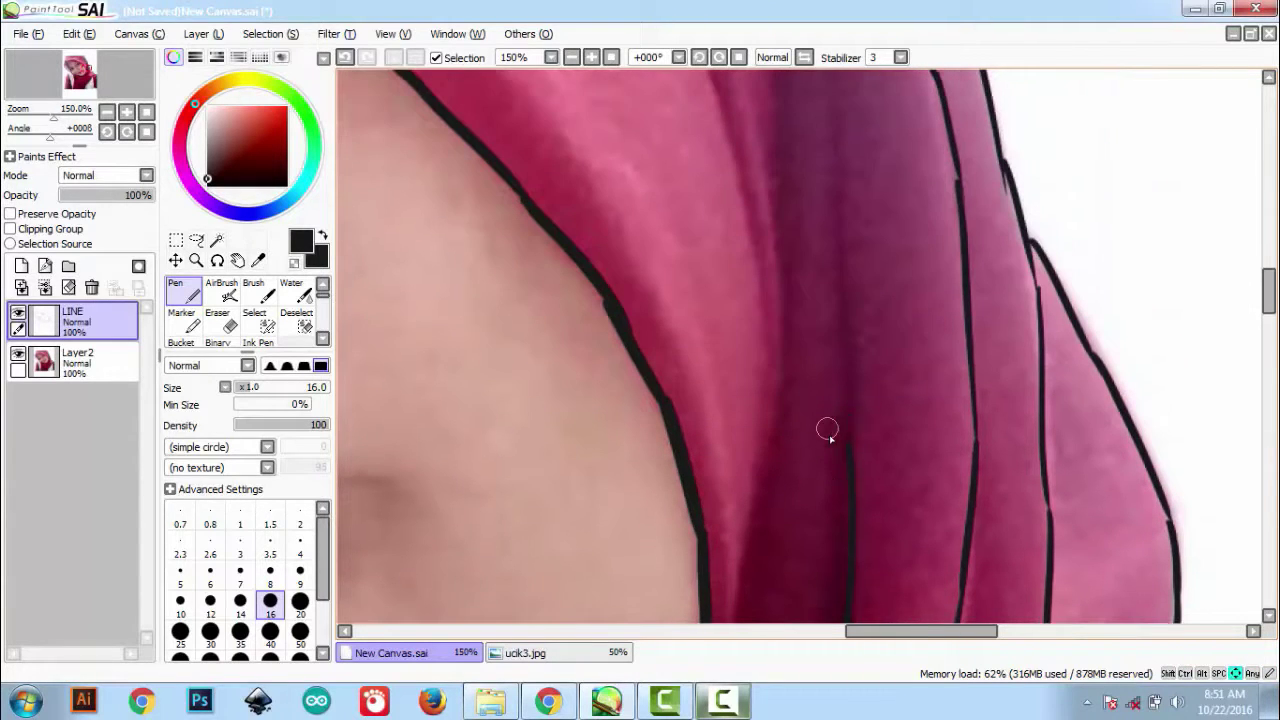
{"action": "left_click_drag", "start_coordinate": [839, 170], "coordinate": [832, 430]}
{"action": "mouse_move", "coordinate": [803, 371]}
{"action": "left_mouse_down"}
{"action": "mouse_move", "coordinate": [834, 376]}
{"action": "mouse_move", "coordinate": [990, 680]}
{"action": "mouse_move", "coordinate": [865, 644]}
{"action": "left_mouse_up"}
Trace the long inner fold from the top of the headscarf down its right-hand side, redoing the misplaced strokes.
{"action": "left_click_drag", "start_coordinate": [742, 162], "coordinate": [870, 405]}
{"action": "key", "text": "ctrl+z"}
{"action": "left_click_drag", "start_coordinate": [798, 266], "coordinate": [894, 474]}
{"action": "mouse_move", "coordinate": [894, 519]}
{"action": "left_mouse_down"}
{"action": "mouse_move", "coordinate": [891, 489]}
{"action": "mouse_move", "coordinate": [701, 180]}
{"action": "left_mouse_up"}
{"action": "left_click_drag", "start_coordinate": [682, 132], "coordinate": [762, 300]}
{"action": "left_click_drag", "start_coordinate": [764, 268], "coordinate": [876, 531]}
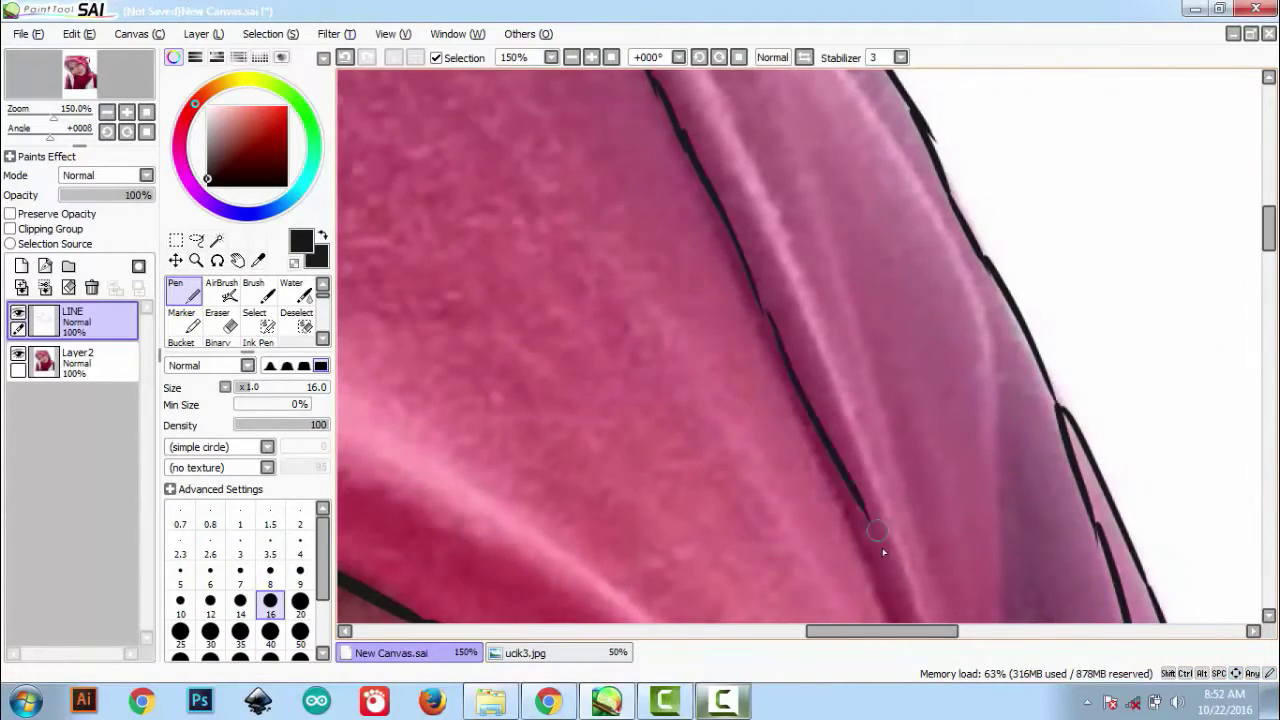
{"action": "key", "text": "ctrl+z"}
{"action": "left_click_drag", "start_coordinate": [758, 300], "coordinate": [863, 562]}
Extend the long inner fold down beside the right-hand cheek, replacing the misplaced stroke.
{"action": "mouse_move", "coordinate": [870, 588]}
{"action": "left_mouse_down"}
{"action": "mouse_move", "coordinate": [601, 351]}
{"action": "mouse_move", "coordinate": [656, 498]}
{"action": "left_mouse_up"}
{"action": "mouse_move", "coordinate": [641, 452]}
{"action": "left_mouse_down"}
{"action": "mouse_move", "coordinate": [706, 563]}
{"action": "mouse_move", "coordinate": [699, 318]}
{"action": "left_mouse_up"}
{"action": "key", "text": "ctrl+z"}
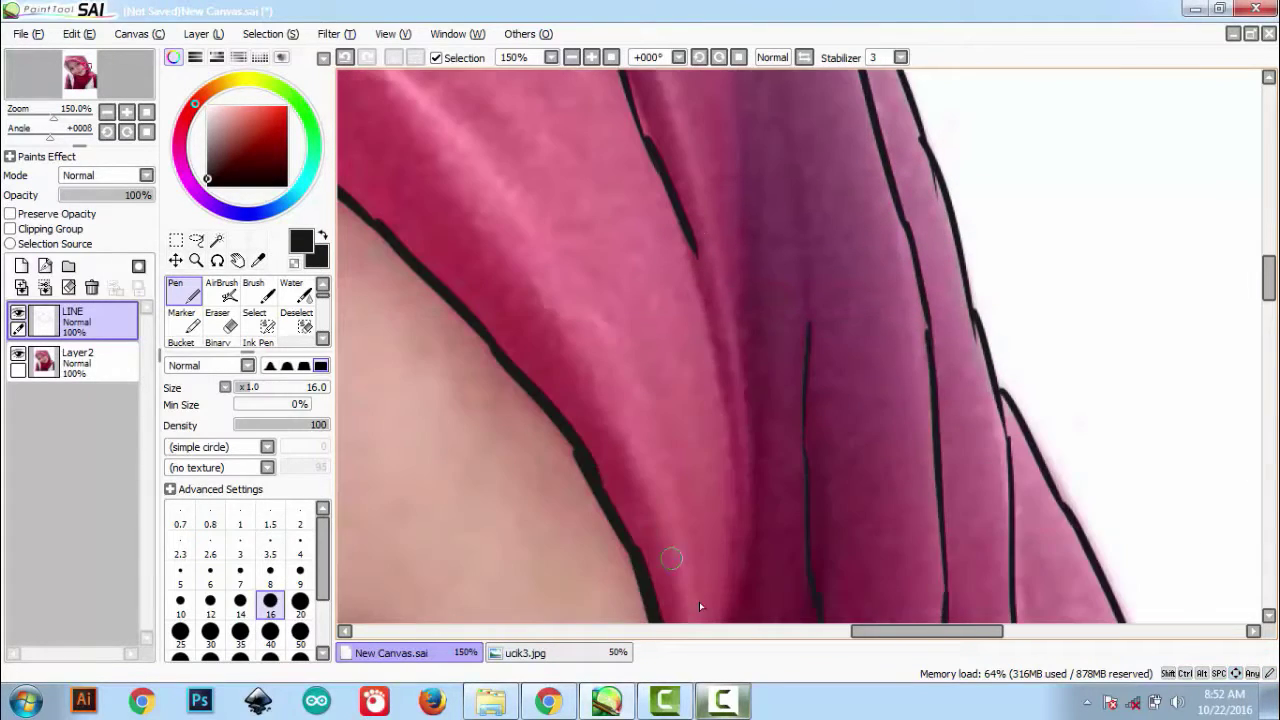
{"action": "left_click_drag", "start_coordinate": [686, 246], "coordinate": [756, 538]}
{"action": "mouse_move", "coordinate": [740, 549]}
{"action": "left_mouse_down"}
{"action": "mouse_move", "coordinate": [738, 712]}
{"action": "mouse_move", "coordinate": [981, 592]}
{"action": "left_mouse_up"}
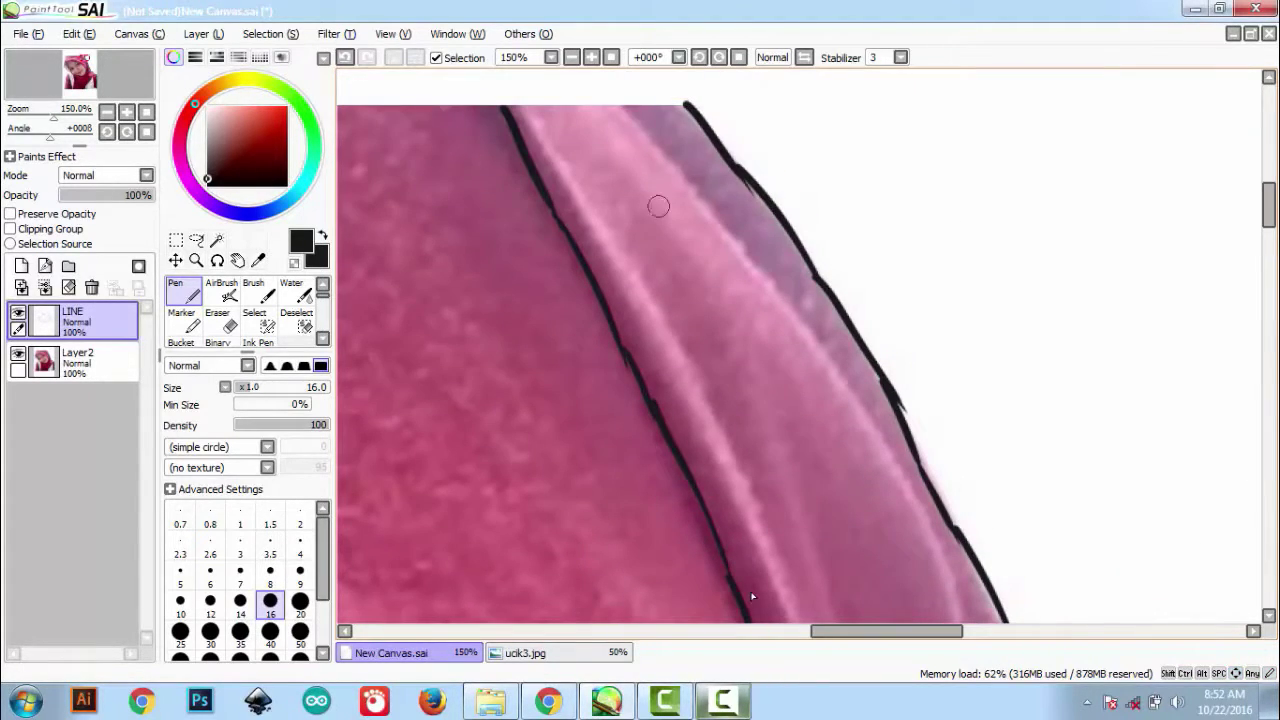
Trace the fold just inside the headscarf's right-hand outer edge from the top downward, redoing the misplaced stroke.
{"action": "left_click_drag", "start_coordinate": [626, 106], "coordinate": [704, 178]}
{"action": "key", "text": "ctrl+z"}
{"action": "mouse_move", "coordinate": [617, 108]}
{"action": "left_mouse_down"}
{"action": "mouse_move", "coordinate": [703, 190]}
{"action": "mouse_move", "coordinate": [812, 336]}
{"action": "mouse_move", "coordinate": [875, 456]}
{"action": "left_mouse_up"}
{"action": "mouse_move", "coordinate": [880, 474]}
{"action": "left_mouse_down"}
{"action": "mouse_move", "coordinate": [851, 230]}
{"action": "mouse_move", "coordinate": [731, 218]}
{"action": "left_mouse_up"}
Add short broken strokes beside the long inner fold at the headscarf's top and a thin fold beside the right-hand cheek.
{"action": "mouse_move", "coordinate": [714, 175]}
{"action": "left_mouse_down"}
{"action": "mouse_move", "coordinate": [782, 260]}
{"action": "mouse_move", "coordinate": [815, 508]}
{"action": "left_mouse_up"}
{"action": "key", "text": "ctrl+z"}
{"action": "mouse_move", "coordinate": [813, 551]}
{"action": "left_mouse_down"}
{"action": "mouse_move", "coordinate": [800, 178]}
{"action": "mouse_move", "coordinate": [700, 178]}
{"action": "left_mouse_up"}
{"action": "mouse_move", "coordinate": [700, 122]}
{"action": "left_mouse_down"}
{"action": "mouse_move", "coordinate": [717, 314]}
{"action": "mouse_move", "coordinate": [715, 552]}
{"action": "left_mouse_up"}
{"action": "scroll", "coordinate": [715, 545], "scroll_direction": "down", "scroll_amount": 3}
{"action": "left_click_drag", "start_coordinate": [717, 335], "coordinate": [719, 575]}
{"action": "scroll", "coordinate": [720, 520], "scroll_direction": "up", "scroll_amount": 5}
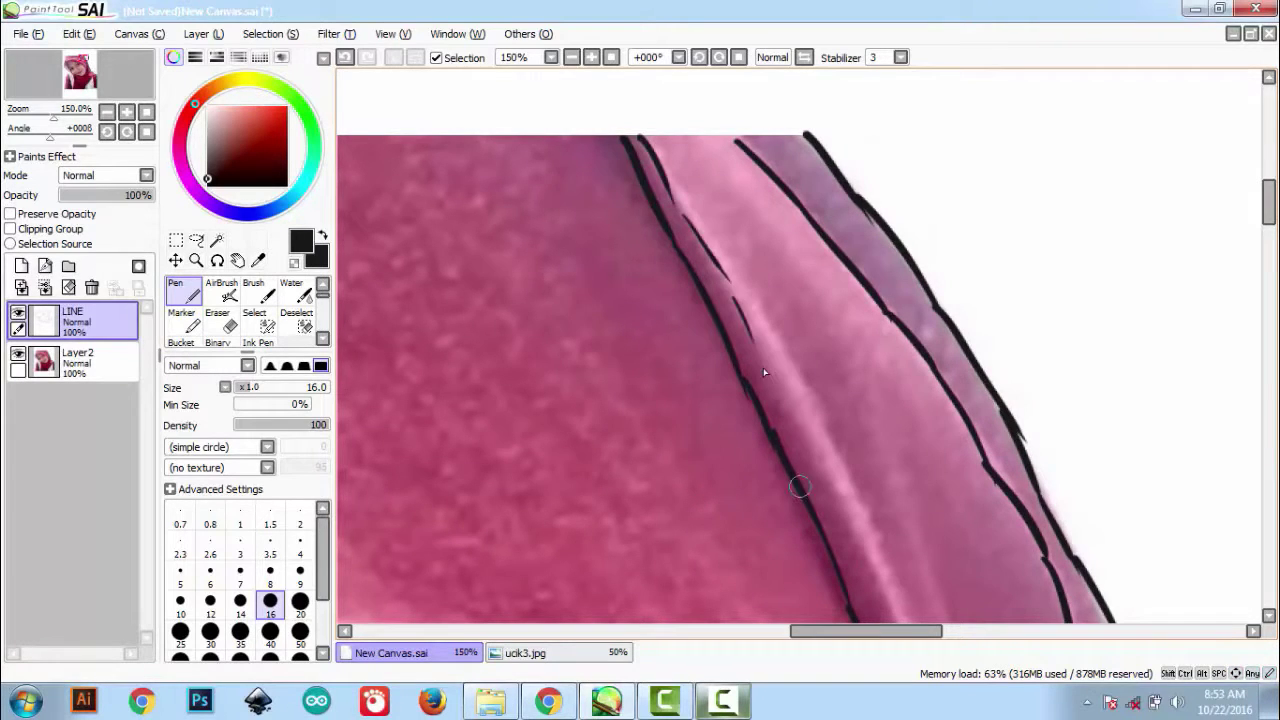
{"action": "scroll", "coordinate": [780, 420], "scroll_direction": "down", "scroll_amount": 5}
{"action": "left_click_drag", "start_coordinate": [728, 217], "coordinate": [721, 262]}
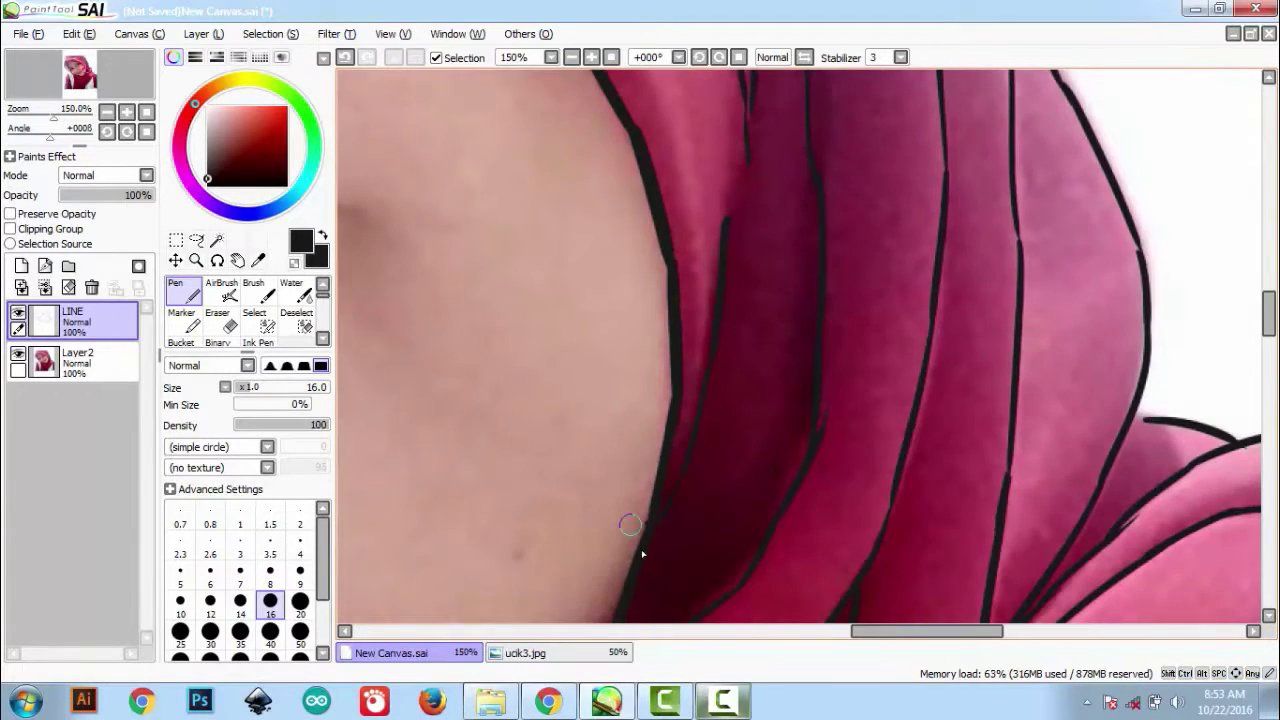
Trace the folds beneath the left side of the chin that converge below the small beaded gap.
{"action": "scroll", "coordinate": [630, 524], "scroll_direction": "down", "scroll_amount": 10}
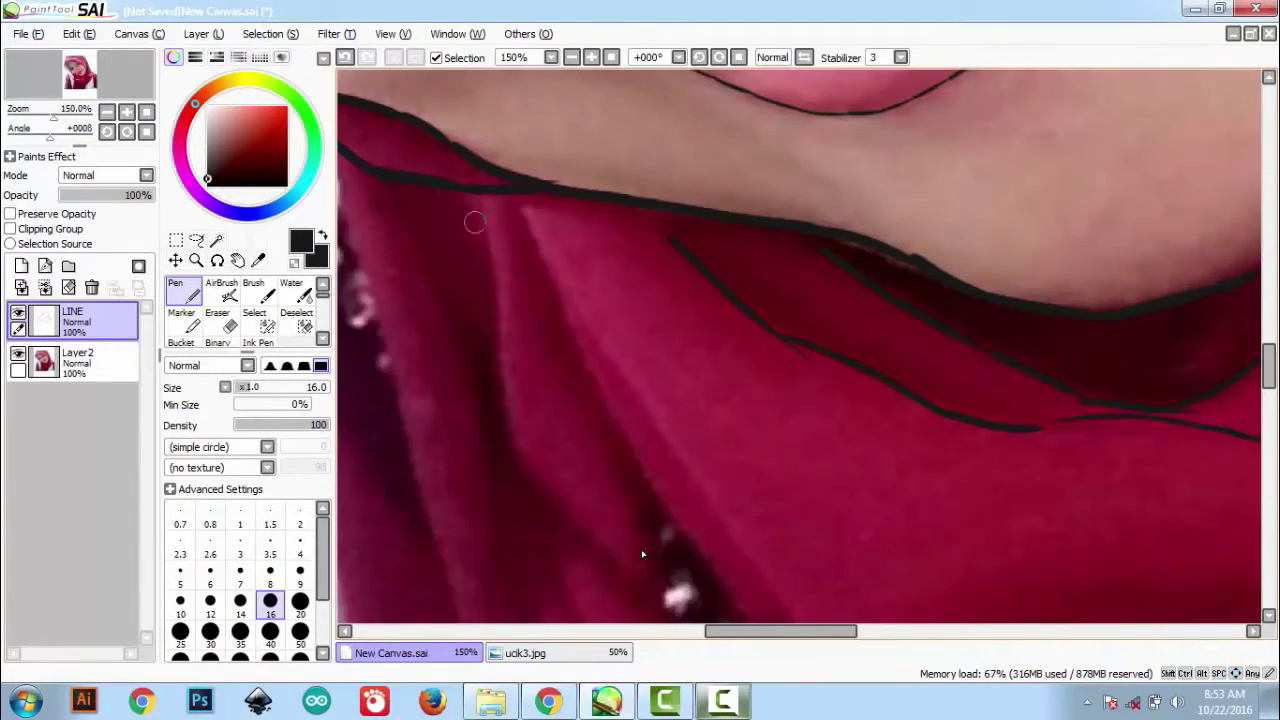
{"action": "mouse_move", "coordinate": [480, 196]}
{"action": "left_mouse_down"}
{"action": "mouse_move", "coordinate": [496, 424]}
{"action": "mouse_move", "coordinate": [560, 532]}
{"action": "left_mouse_up"}
{"action": "scroll", "coordinate": [515, 413], "scroll_direction": "down", "scroll_amount": 5}
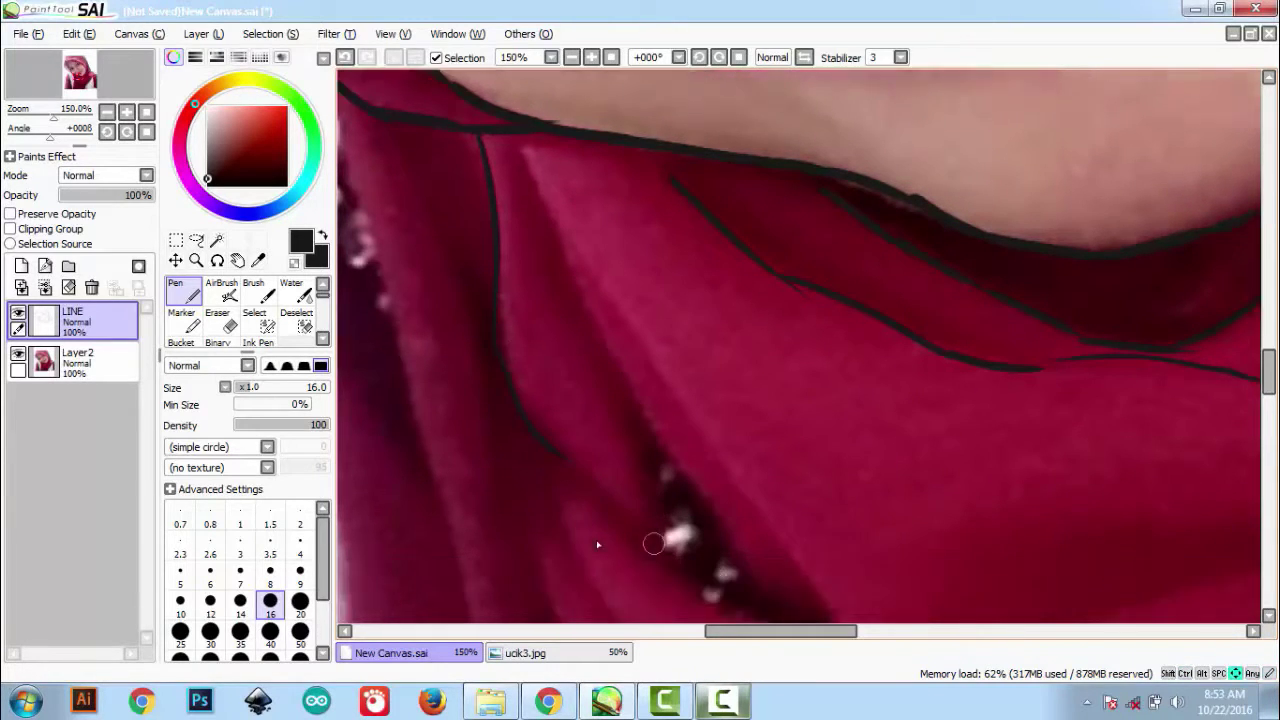
{"action": "scroll", "coordinate": [692, 488], "scroll_direction": "up", "scroll_amount": 3}
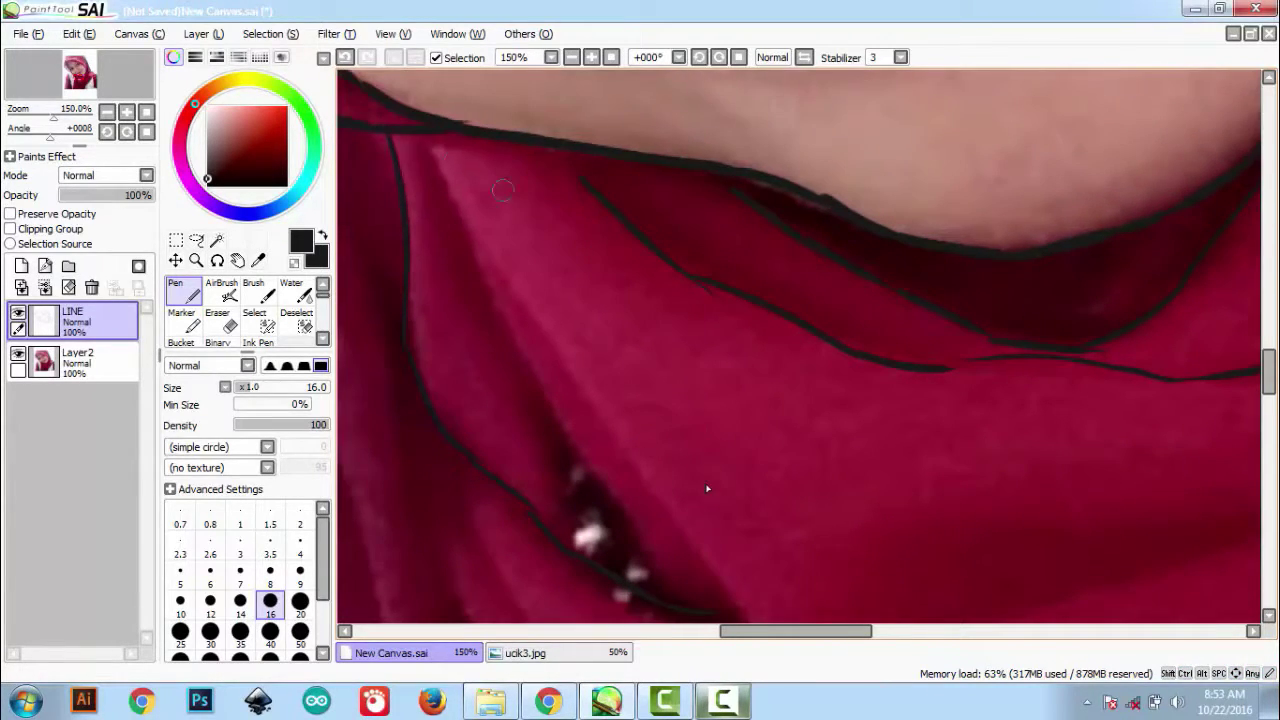
{"action": "scroll", "coordinate": [707, 543], "scroll_direction": "down", "scroll_amount": 3}
{"action": "left_click_drag", "start_coordinate": [670, 390], "coordinate": [743, 510]}
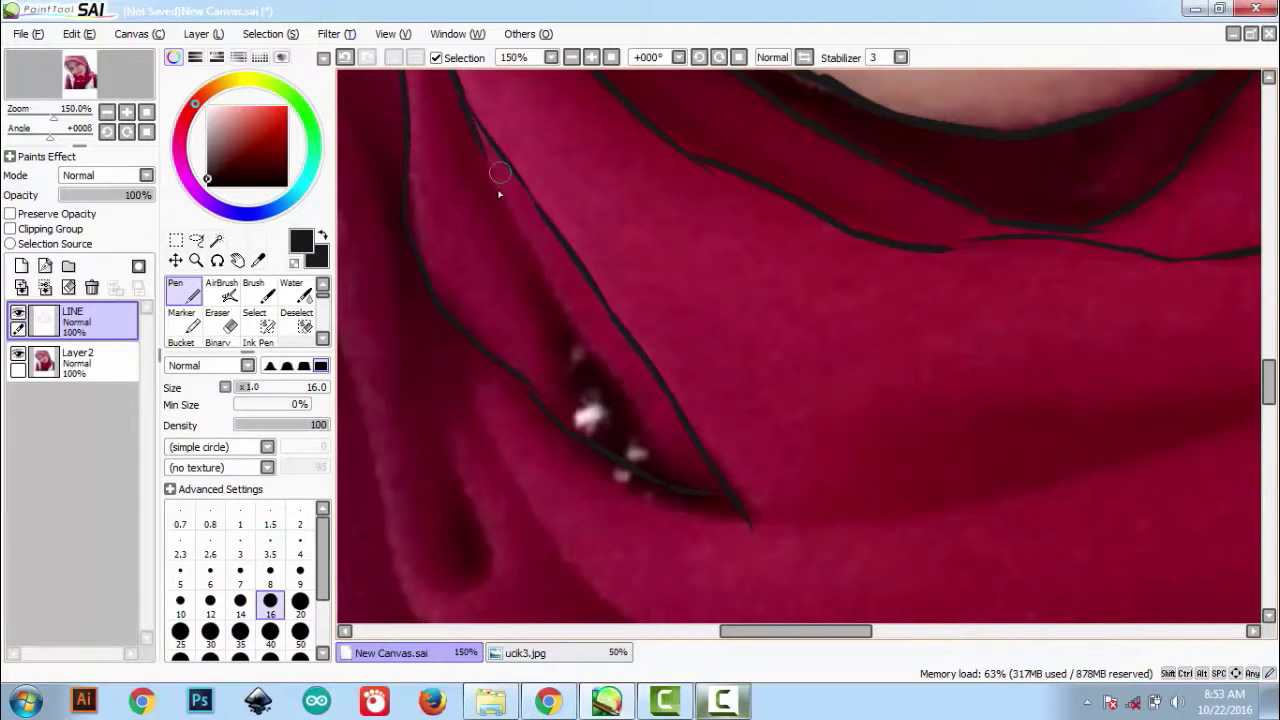
{"action": "left_click_drag", "start_coordinate": [500, 173], "coordinate": [649, 443]}
Trace the scarf's left-hand edge from the beads beneath the chin down towards the beaded hem, redoing misplaced strokes.
{"action": "mouse_move", "coordinate": [743, 484]}
{"action": "left_mouse_down"}
{"action": "mouse_move", "coordinate": [1012, 485]}
{"action": "mouse_move", "coordinate": [1103, 666]}
{"action": "left_mouse_up"}
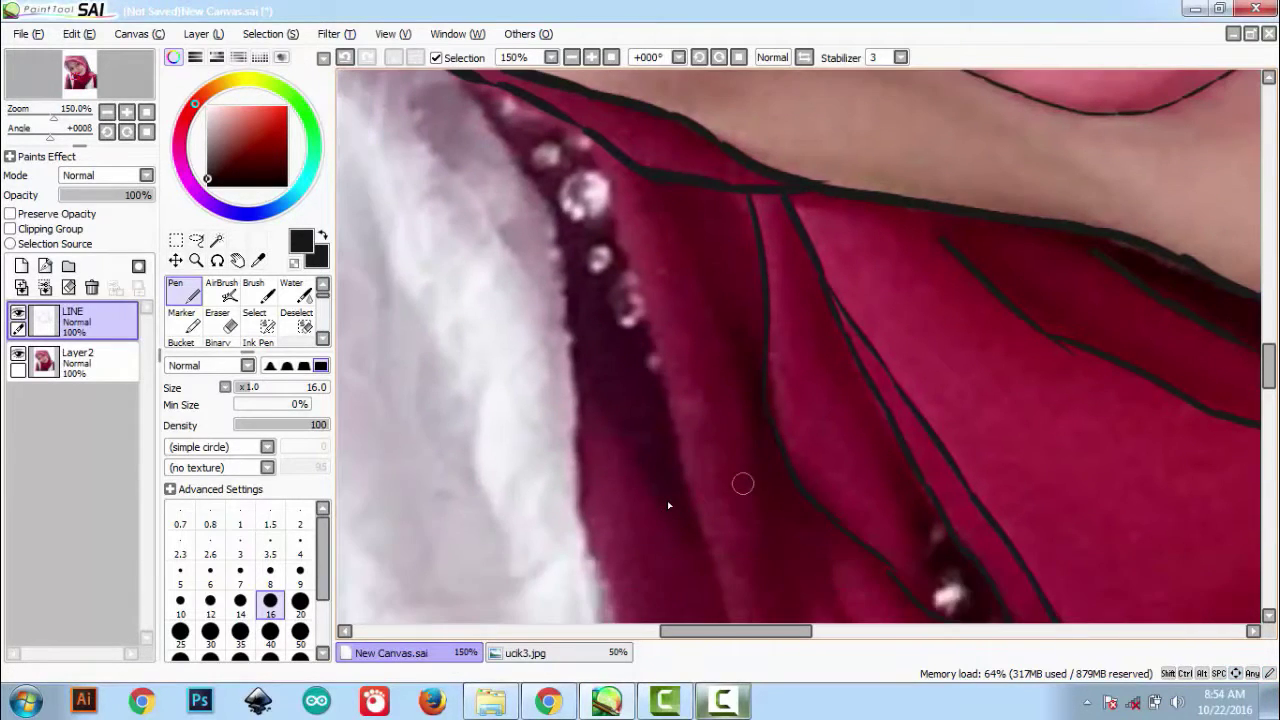
{"action": "mouse_move", "coordinate": [582, 147]}
{"action": "left_mouse_down"}
{"action": "mouse_move", "coordinate": [628, 256]}
{"action": "mouse_move", "coordinate": [651, 371]}
{"action": "mouse_move", "coordinate": [696, 480]}
{"action": "mouse_move", "coordinate": [694, 567]}
{"action": "mouse_move", "coordinate": [714, 592]}
{"action": "left_mouse_up"}
{"action": "mouse_move", "coordinate": [714, 592]}
{"action": "left_mouse_down"}
{"action": "mouse_move", "coordinate": [684, 260]}
{"action": "mouse_move", "coordinate": [721, 396]}
{"action": "mouse_move", "coordinate": [765, 485]}
{"action": "left_mouse_up"}
{"action": "scroll", "coordinate": [765, 485], "scroll_direction": "down", "scroll_amount": 5}
{"action": "key", "text": "ctrl+z"}
{"action": "mouse_move", "coordinate": [415, 192]}
{"action": "left_mouse_down"}
{"action": "mouse_move", "coordinate": [463, 229]}
{"action": "mouse_move", "coordinate": [636, 444]}
{"action": "left_mouse_up"}
{"action": "key", "text": "ctrl+z"}
{"action": "left_click_drag", "start_coordinate": [443, 220], "coordinate": [515, 268]}
{"action": "mouse_move", "coordinate": [511, 272]}
{"action": "left_mouse_down"}
{"action": "mouse_move", "coordinate": [584, 355]}
{"action": "mouse_move", "coordinate": [708, 453]}
{"action": "mouse_move", "coordinate": [800, 514]}
{"action": "left_mouse_up"}
{"action": "scroll", "coordinate": [801, 514], "scroll_direction": "down", "scroll_amount": 5}
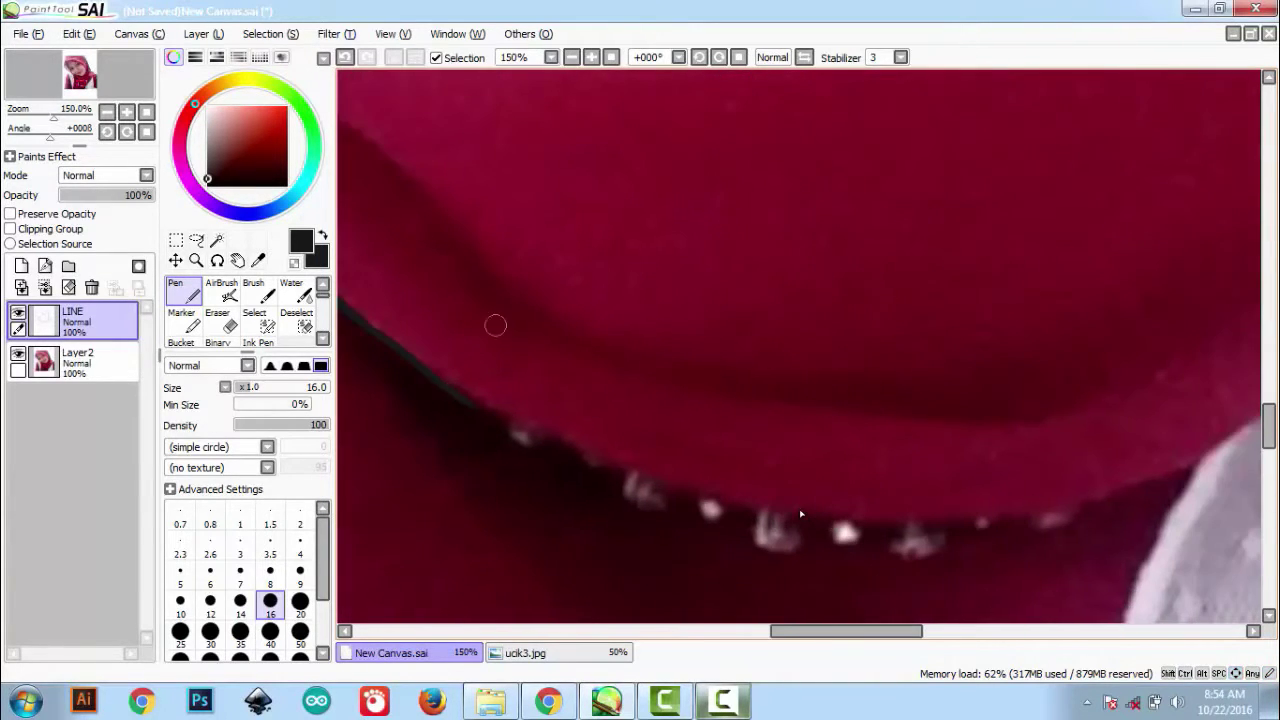
Trace the scarf's lower beaded hem across to the white shawl, redoing the misplaced stroke.
{"action": "mouse_move", "coordinate": [540, 445]}
{"action": "left_mouse_down"}
{"action": "mouse_move", "coordinate": [777, 506]}
{"action": "mouse_move", "coordinate": [1060, 510]}
{"action": "left_mouse_up"}
{"action": "key", "text": "Right"}
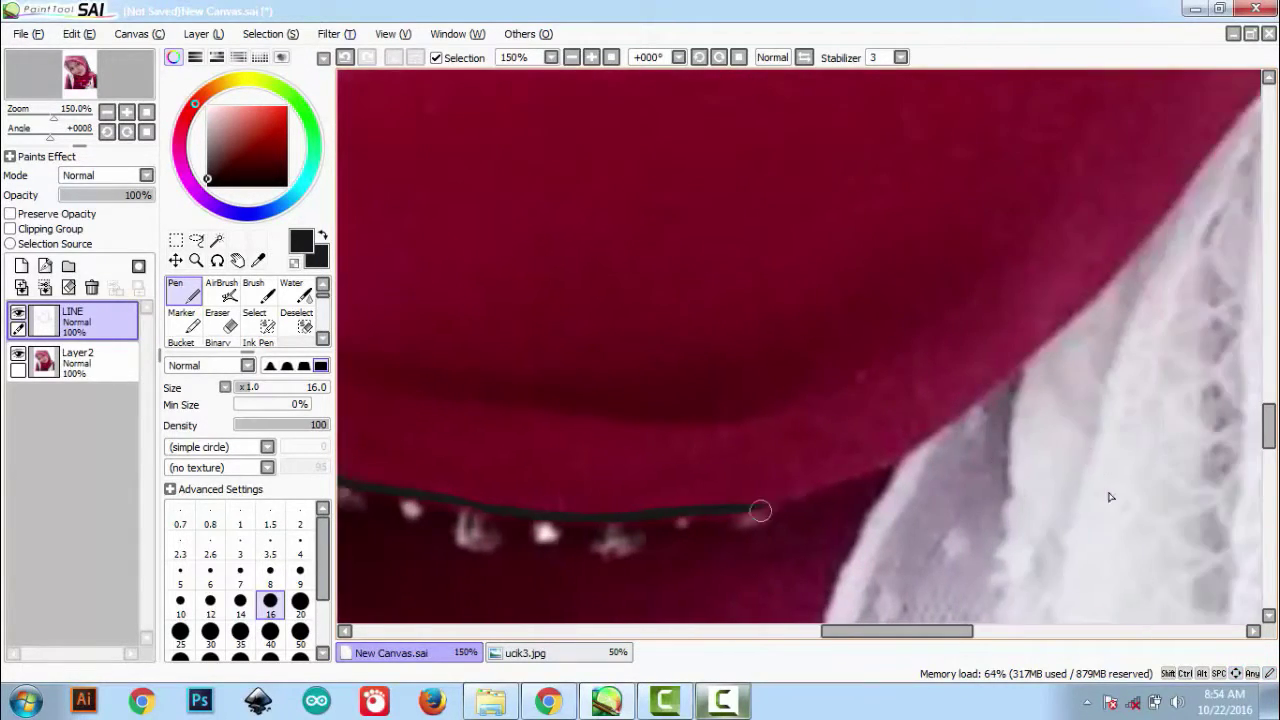
{"action": "left_click_drag", "start_coordinate": [760, 510], "coordinate": [862, 466]}
{"action": "key", "text": "ctrl+z"}
{"action": "mouse_move", "coordinate": [760, 510]}
{"action": "left_mouse_down"}
{"action": "mouse_move", "coordinate": [901, 443]}
{"action": "mouse_move", "coordinate": [968, 384]}
{"action": "left_mouse_up"}
Trace the scarf's right-hand edge from the shoulder corner down along the white shawl, redoing misplaced strokes.
{"action": "key", "text": "Right"}
{"action": "key", "text": "Up"}
{"action": "key", "text": "Up"}
{"action": "key", "text": "Right"}
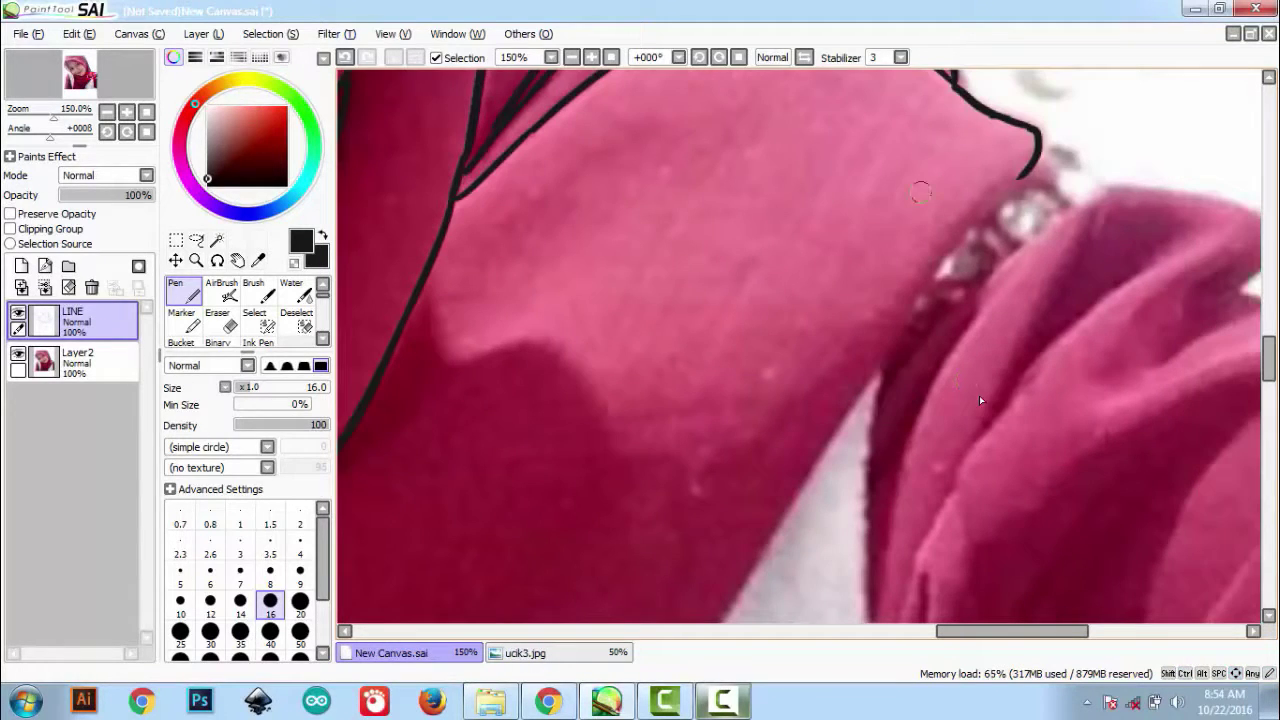
{"action": "key", "text": "ctrl+z"}
{"action": "left_click_drag", "start_coordinate": [1024, 176], "coordinate": [921, 308]}
{"action": "key", "text": "ctrl+z"}
{"action": "mouse_move", "coordinate": [926, 300]}
{"action": "left_mouse_down"}
{"action": "mouse_move", "coordinate": [840, 455]}
{"action": "mouse_move", "coordinate": [792, 508]}
{"action": "left_mouse_up"}
{"action": "key", "text": "Down"}
{"action": "key", "text": "Down"}
{"action": "key", "text": "Left"}
{"action": "left_click_drag", "start_coordinate": [866, 125], "coordinate": [650, 458]}
{"action": "left_click_drag", "start_coordinate": [656, 456], "coordinate": [580, 584]}
Join the scarf's right-hand edge to the lower hem along the white lace, redoing misplaced strokes.
{"action": "key", "text": "Down"}
{"action": "key", "text": "Left"}
{"action": "left_click_drag", "start_coordinate": [771, 272], "coordinate": [656, 436]}
{"action": "key", "text": "ctrl+z"}
{"action": "left_click_drag", "start_coordinate": [772, 283], "coordinate": [635, 419]}
{"action": "key", "text": "ctrl+z"}
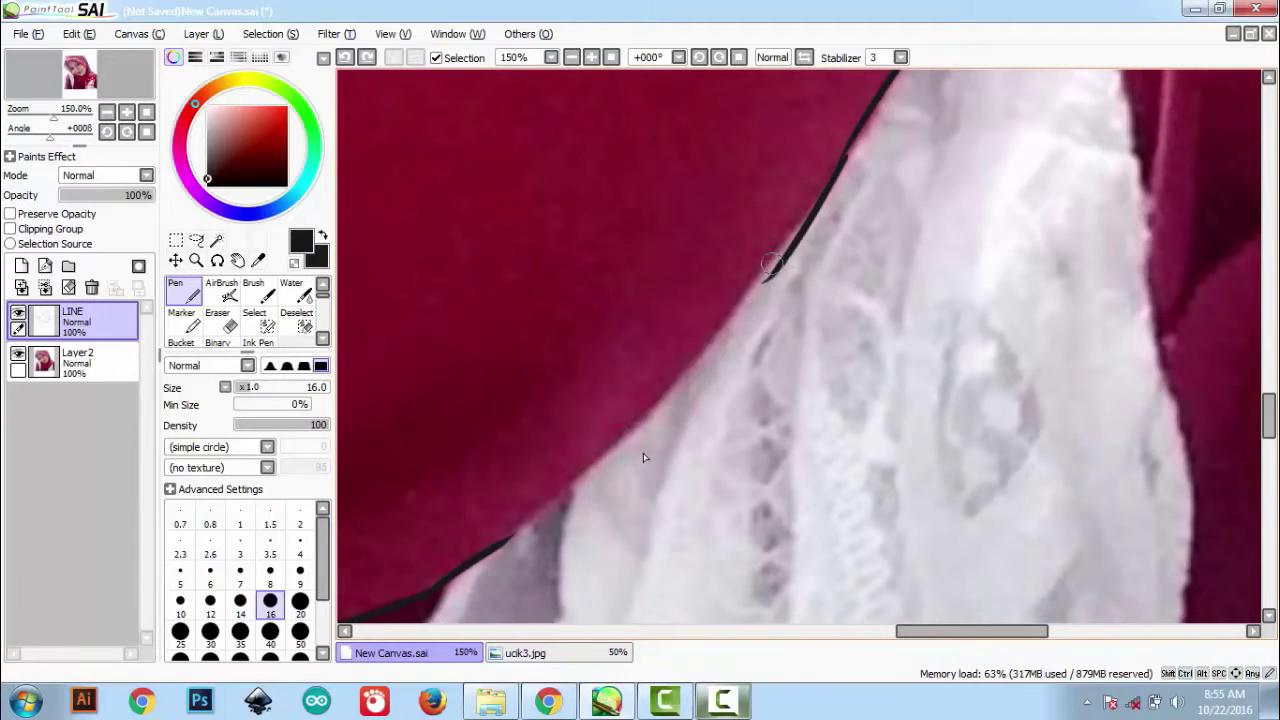
{"action": "left_click_drag", "start_coordinate": [785, 258], "coordinate": [622, 425]}
{"action": "key", "text": "ctrl+z"}
{"action": "left_click_drag", "start_coordinate": [783, 262], "coordinate": [608, 466]}
{"action": "mouse_move", "coordinate": [616, 456]}
{"action": "left_mouse_down"}
{"action": "mouse_move", "coordinate": [518, 550]}
{"action": "mouse_move", "coordinate": [529, 551]}
{"action": "left_mouse_up"}
{"action": "key", "text": "ctrl+z"}
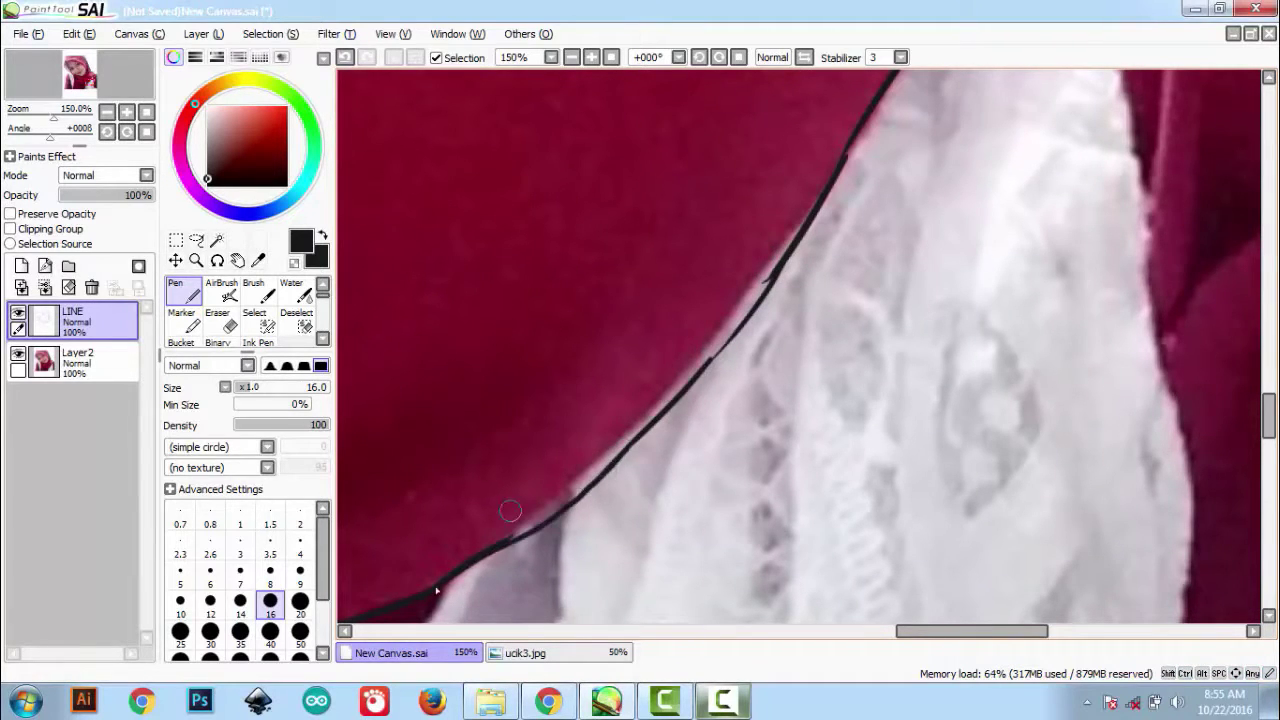
Trace the top of the right-hand shoulder to the photo's edge and the first sleeve folds below the beads.
{"action": "scroll", "coordinate": [528, 551], "scroll_direction": "up", "scroll_amount": 3}
{"action": "scroll", "coordinate": [528, 551], "scroll_direction": "right", "scroll_amount": 3}
{"action": "left_click_drag", "start_coordinate": [770, 185], "coordinate": [1030, 275]}
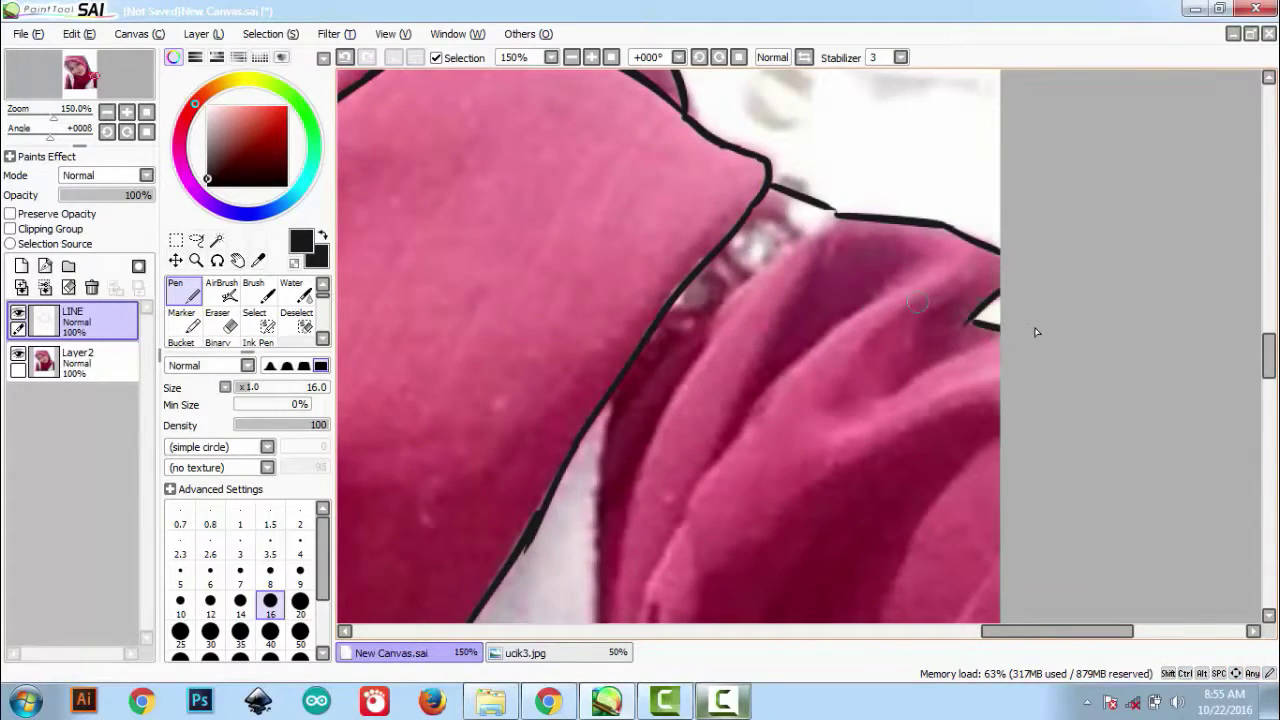
{"action": "left_click_drag", "start_coordinate": [824, 236], "coordinate": [764, 358]}
{"action": "left_click_drag", "start_coordinate": [730, 299], "coordinate": [838, 213]}
{"action": "left_click_drag", "start_coordinate": [702, 354], "coordinate": [634, 558]}
Trace the right-hand sleeve's border with the white shawl and the narrow fold that meets it, redoing the misplaced stroke.
{"action": "key", "text": "Down"}
{"action": "left_click_drag", "start_coordinate": [612, 190], "coordinate": [621, 515]}
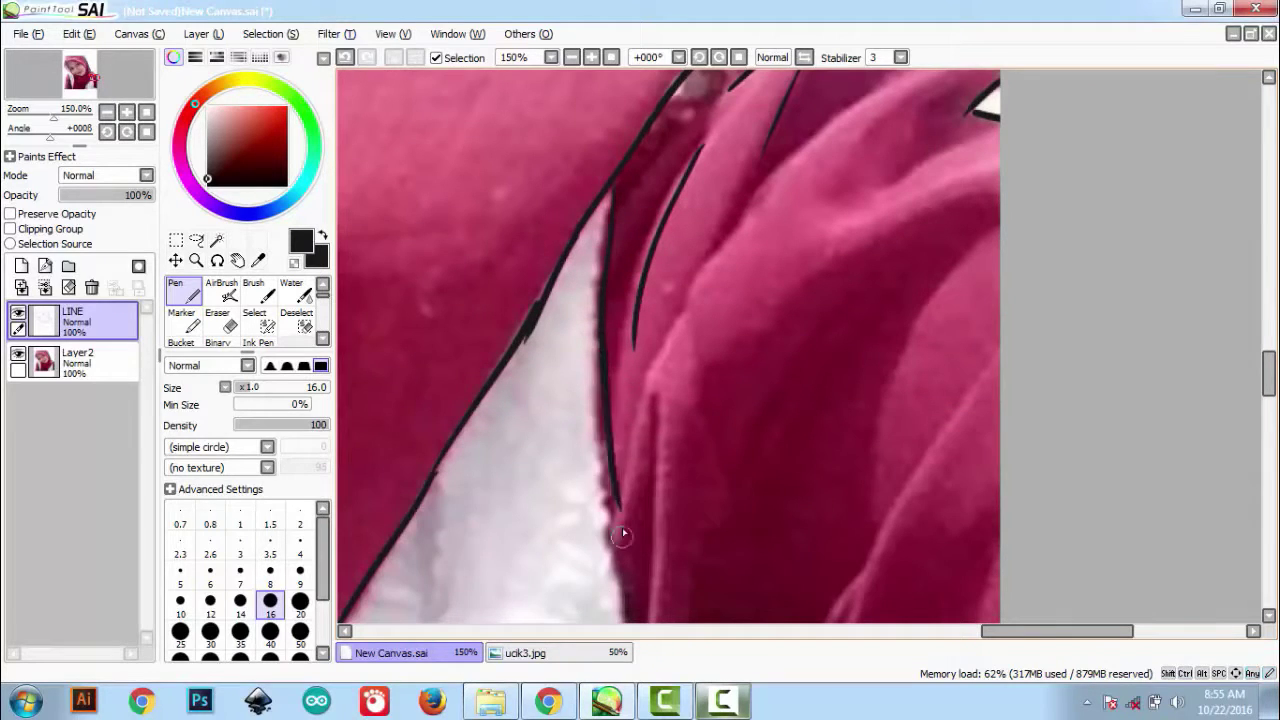
{"action": "left_click_drag", "start_coordinate": [657, 407], "coordinate": [652, 590]}
{"action": "key", "text": "ctrl+z"}
{"action": "key", "text": "Down"}
{"action": "left_click_drag", "start_coordinate": [621, 450], "coordinate": [637, 590]}
{"action": "left_click_drag", "start_coordinate": [657, 288], "coordinate": [636, 594]}
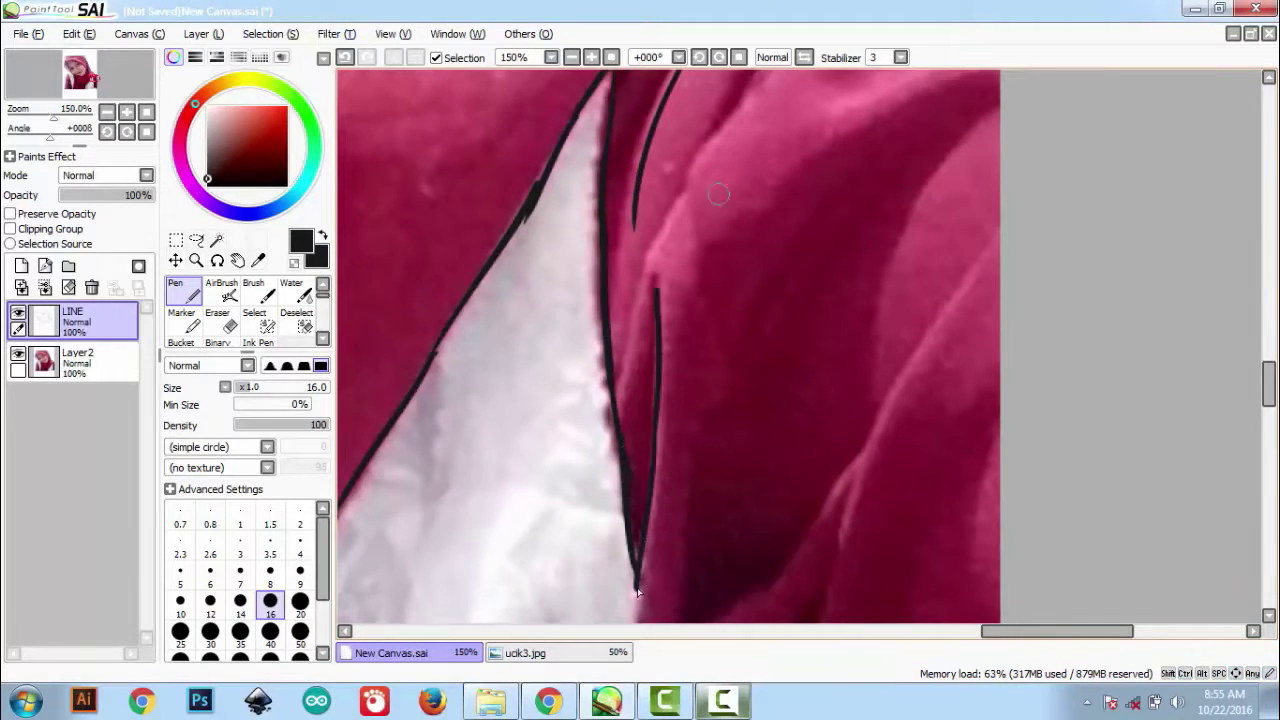
Trace the long curved fold from the right-hand sleeve's inner edge up towards the shoulder.
{"action": "left_click_drag", "start_coordinate": [613, 375], "coordinate": [664, 224]}
{"action": "key", "text": "Up"}
{"action": "key", "text": "Right"}
{"action": "key", "text": "Up"}
{"action": "key", "text": "Right"}
{"action": "mouse_move", "coordinate": [571, 421]}
{"action": "left_mouse_down"}
{"action": "mouse_move", "coordinate": [685, 226]}
{"action": "mouse_move", "coordinate": [816, 130]}
{"action": "left_mouse_up"}
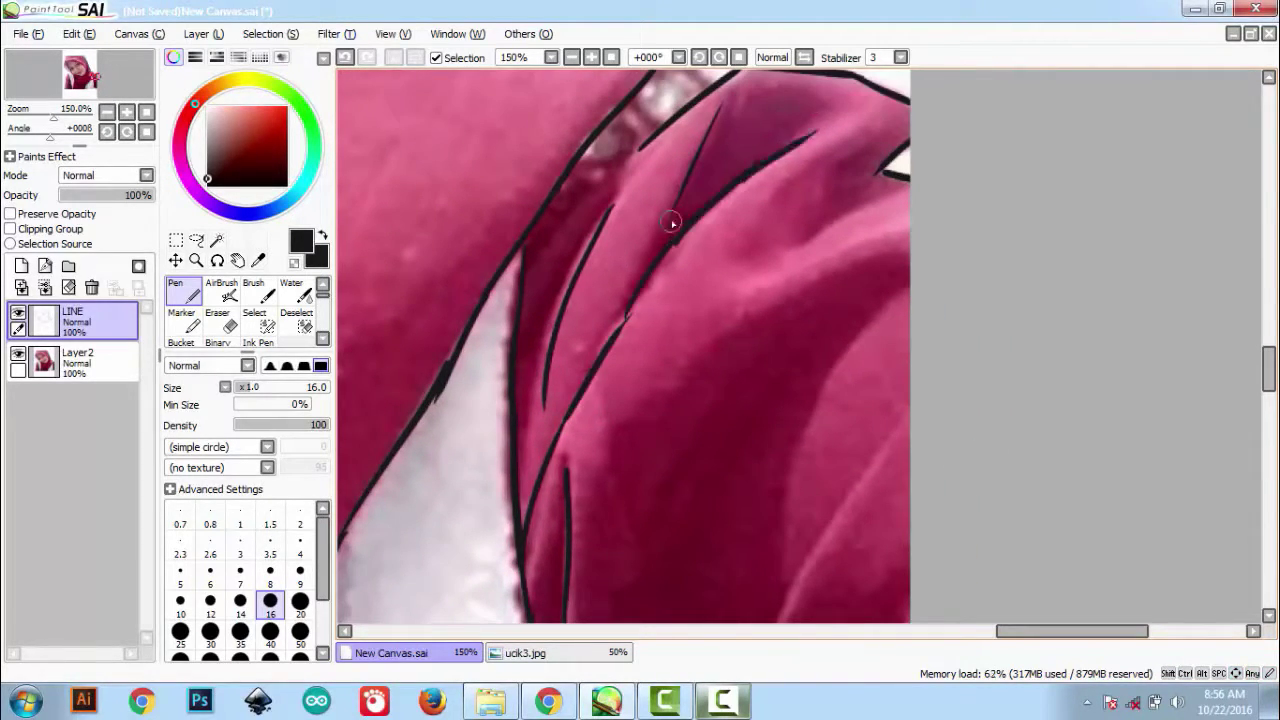
Trace the remaining folds across the right-hand upper sleeve and down along its outer side.
{"action": "key", "text": "Right"}
{"action": "key", "text": "Down"}
{"action": "left_click_drag", "start_coordinate": [716, 183], "coordinate": [814, 145]}
{"action": "mouse_move", "coordinate": [613, 300]}
{"action": "left_mouse_down"}
{"action": "mouse_move", "coordinate": [813, 195]}
{"action": "mouse_move", "coordinate": [655, 572]}
{"action": "left_mouse_up"}
{"action": "scroll", "coordinate": [713, 338], "scroll_direction": "down", "scroll_amount": 1}
{"action": "key", "text": "Down"}
{"action": "key", "text": "Left"}
{"action": "left_click_drag", "start_coordinate": [722, 266], "coordinate": [671, 411]}
Trace the right-hand sleeve's inner border down along the white shawl and continue along the sleeve's lower edge.
{"action": "scroll", "coordinate": [626, 516], "scroll_direction": "up", "scroll_amount": 1}
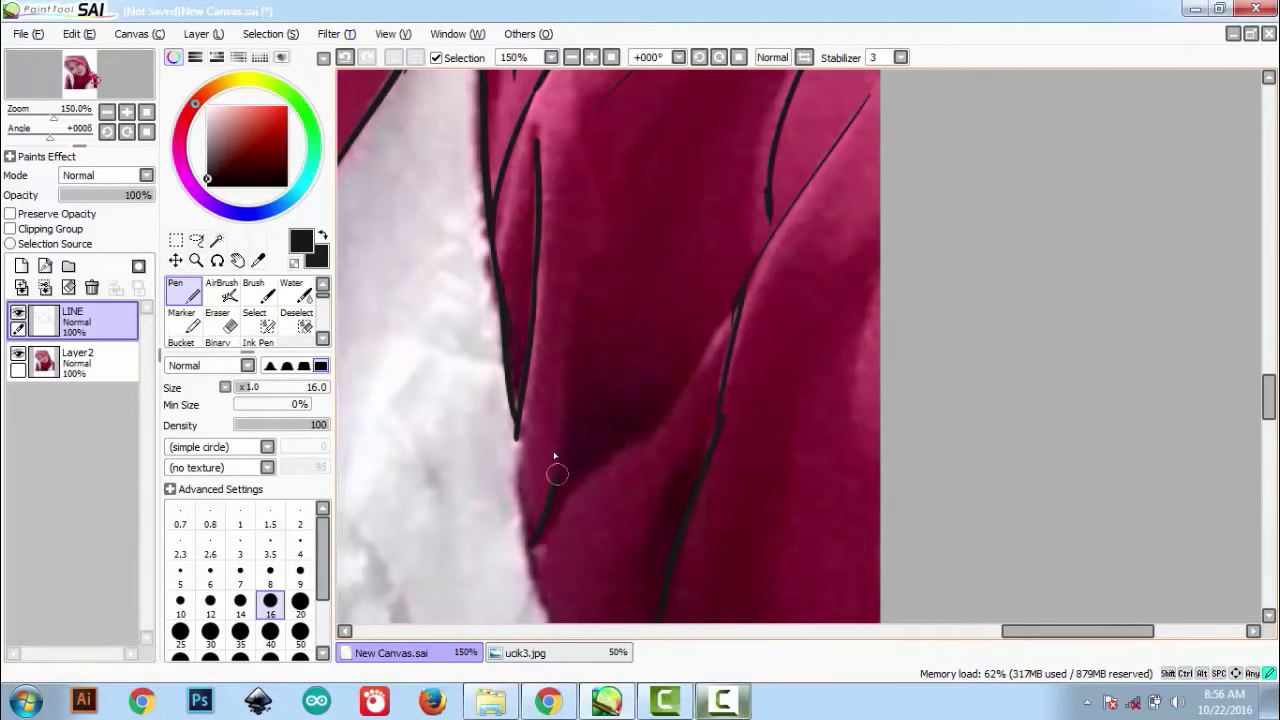
{"action": "mouse_move", "coordinate": [516, 425]}
{"action": "left_mouse_down"}
{"action": "mouse_move", "coordinate": [536, 550]}
{"action": "mouse_move", "coordinate": [489, 294]}
{"action": "left_mouse_up"}
{"action": "mouse_move", "coordinate": [506, 257]}
{"action": "left_mouse_down"}
{"action": "mouse_move", "coordinate": [526, 340]}
{"action": "mouse_move", "coordinate": [538, 581]}
{"action": "left_mouse_up"}
{"action": "mouse_move", "coordinate": [542, 599]}
{"action": "left_mouse_down"}
{"action": "mouse_move", "coordinate": [542, 345]}
{"action": "mouse_move", "coordinate": [556, 600]}
{"action": "left_mouse_up"}
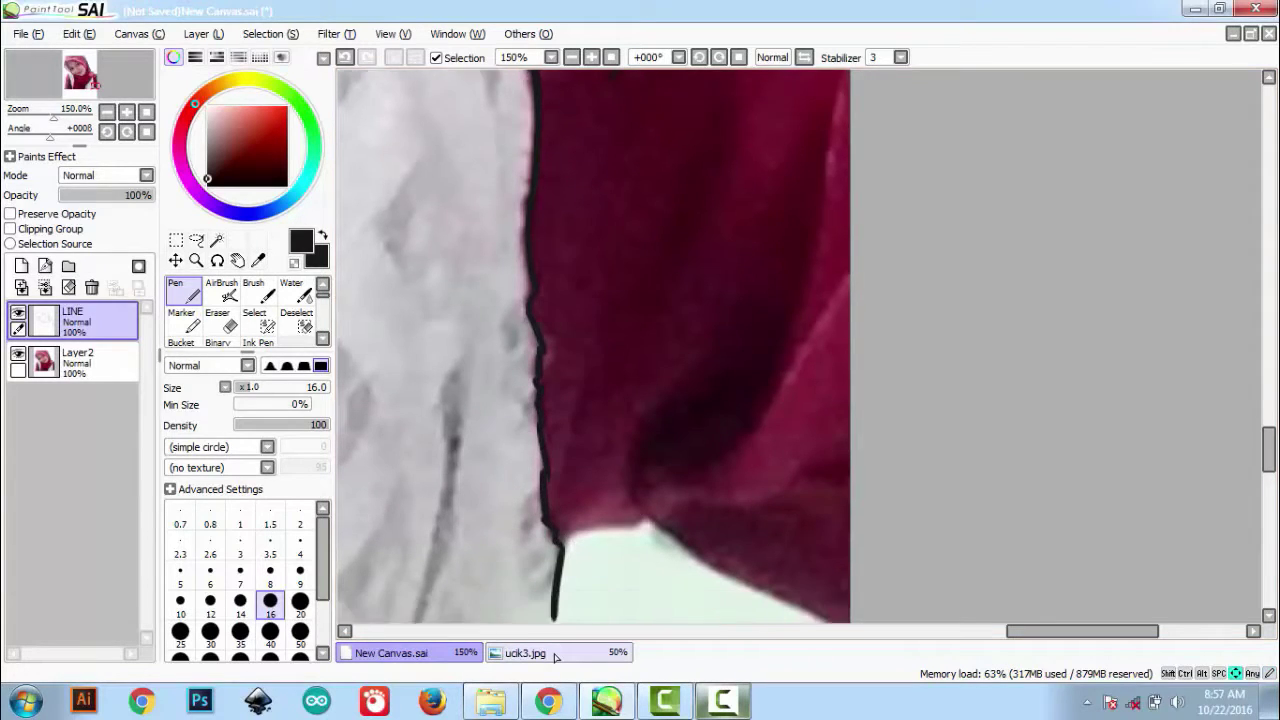
{"action": "scroll", "coordinate": [556, 600], "scroll_direction": "down", "scroll_amount": 3}
{"action": "mouse_move", "coordinate": [561, 299]}
{"action": "left_mouse_down"}
{"action": "mouse_move", "coordinate": [732, 345]}
{"action": "mouse_move", "coordinate": [843, 398]}
{"action": "left_mouse_up"}
{"action": "scroll", "coordinate": [843, 398], "scroll_direction": "up", "scroll_amount": 3}
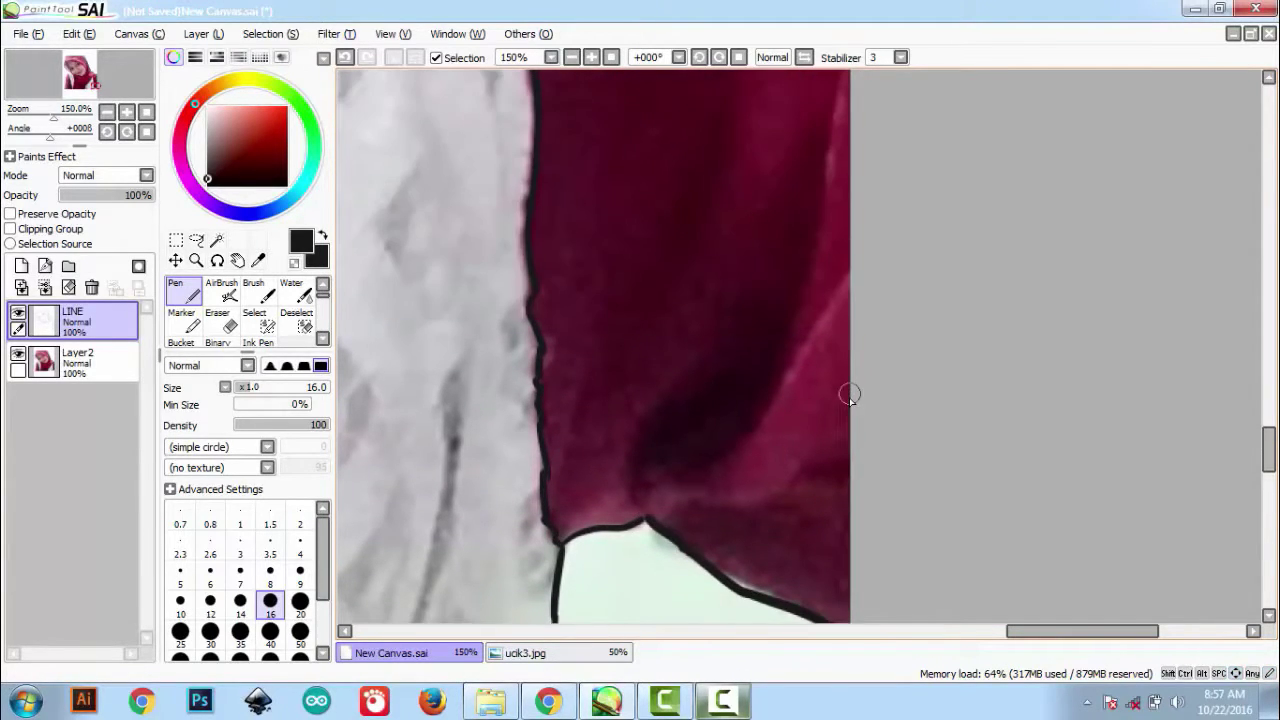
Trace the curved folds near the lower end of the right-hand sleeve.
{"action": "left_click_drag", "start_coordinate": [850, 283], "coordinate": [744, 448]}
{"action": "left_click_drag", "start_coordinate": [672, 526], "coordinate": [832, 420]}
{"action": "scroll", "coordinate": [819, 313], "scroll_direction": "up", "scroll_amount": 1}
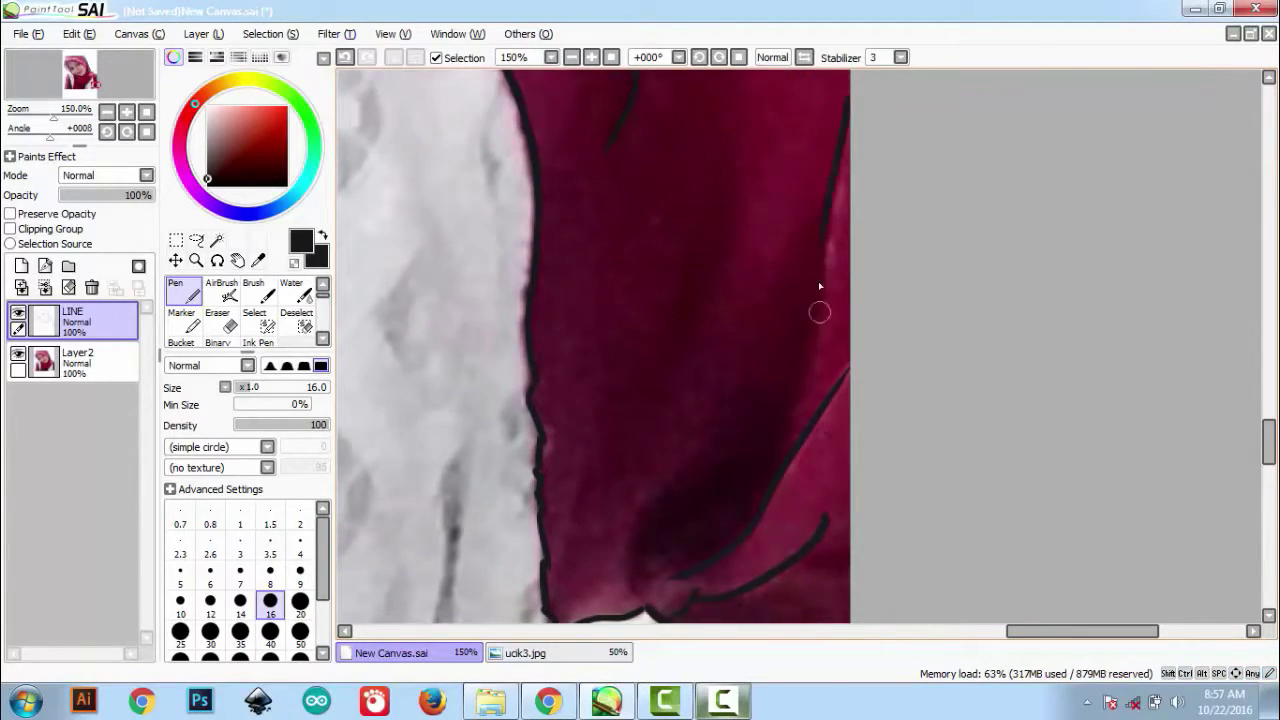
Try to trace the wavy shadow edge on the scarf below the right-hand shoulder folds.
{"action": "key", "text": "Up"}
{"action": "key", "text": "Right"}
{"action": "key", "text": "Up"}
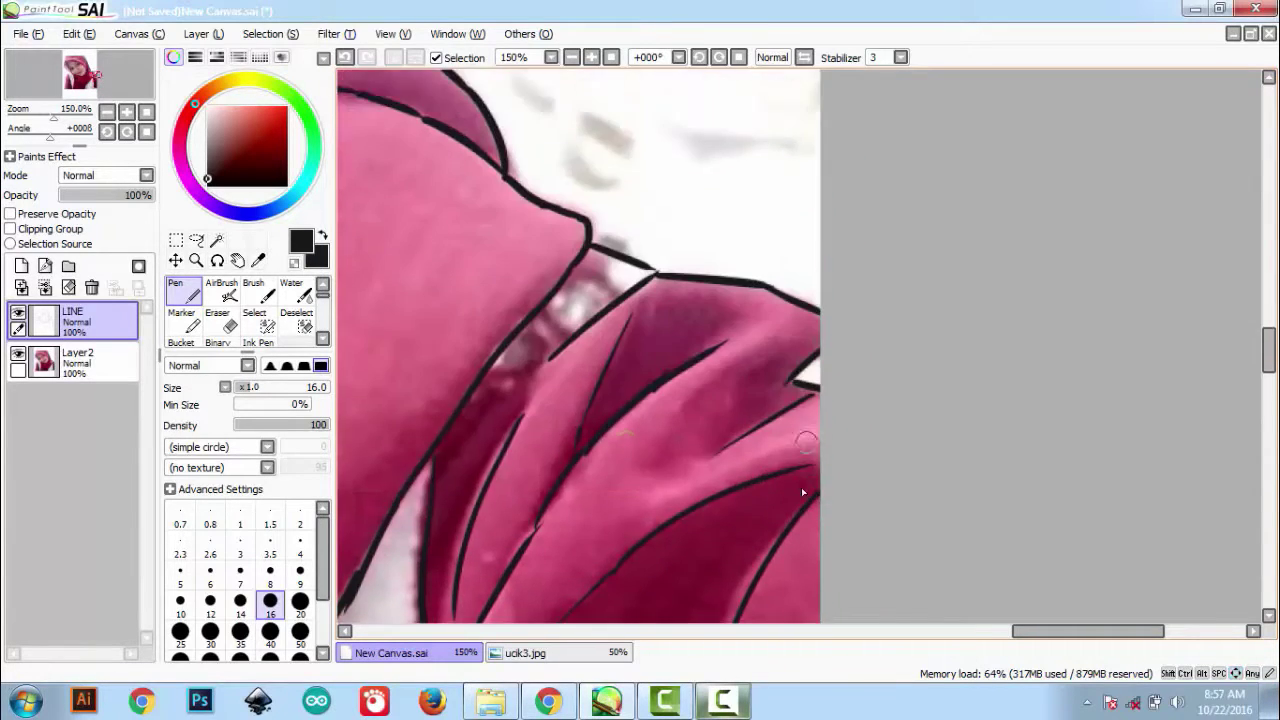
{"action": "key", "text": "Left"}
{"action": "key", "text": "Down"}
{"action": "key", "text": "Right"}
{"action": "left_click_drag", "start_coordinate": [853, 178], "coordinate": [880, 272]}
{"action": "key", "text": "ctrl+z"}
{"action": "mouse_move", "coordinate": [848, 178]}
{"action": "left_mouse_down"}
{"action": "mouse_move", "coordinate": [886, 237]}
{"action": "mouse_move", "coordinate": [1031, 300]}
{"action": "left_mouse_up"}
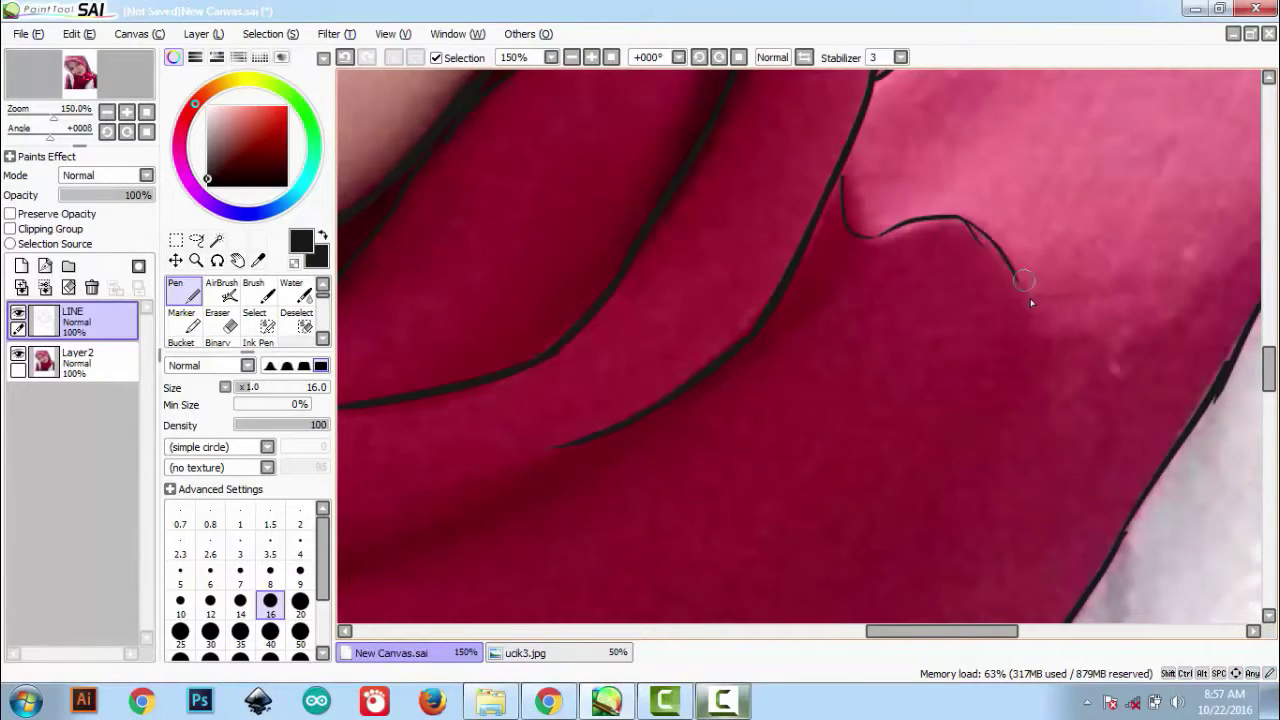
{"action": "key", "text": "ctrl+z"}
Hide the photo layer to check the whole line art on its own, and show the photo again.
{"action": "key", "text": "Left"}
{"action": "scroll", "coordinate": [1032, 302], "scroll_direction": "down", "scroll_amount": 6}
{"action": "left_click", "coordinate": [17, 357]}
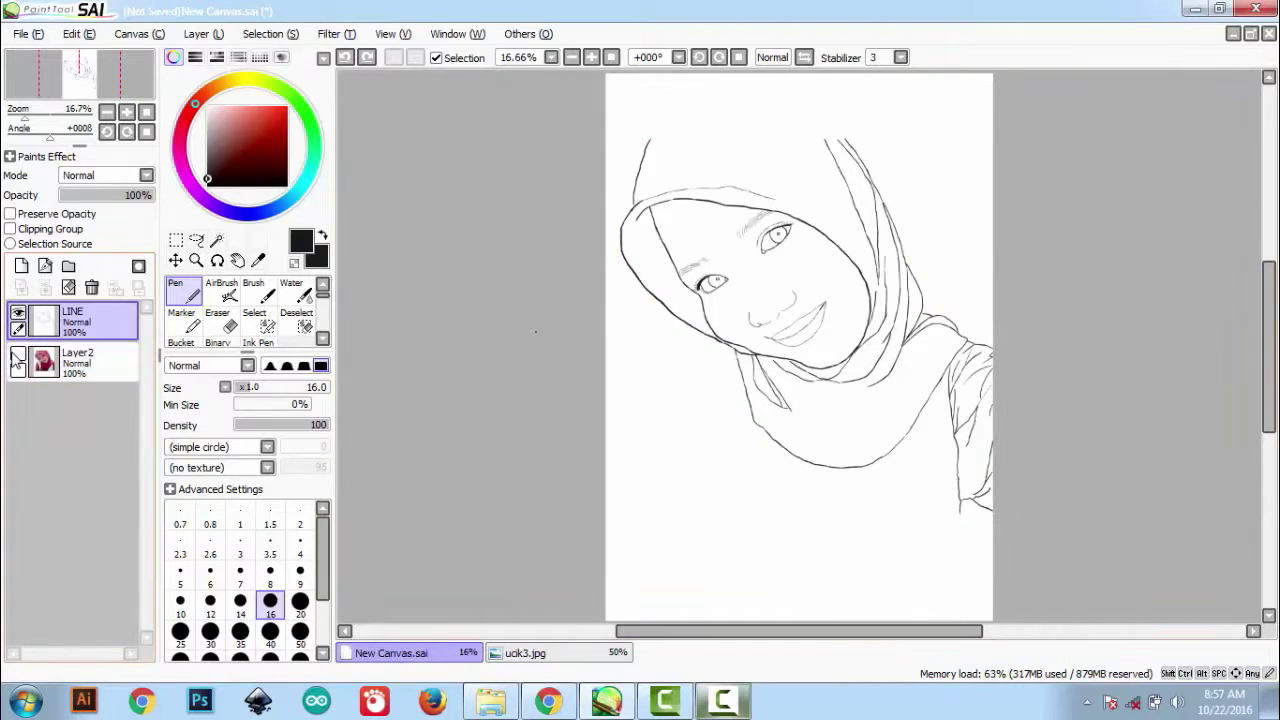
{"action": "left_click", "coordinate": [17, 357]}
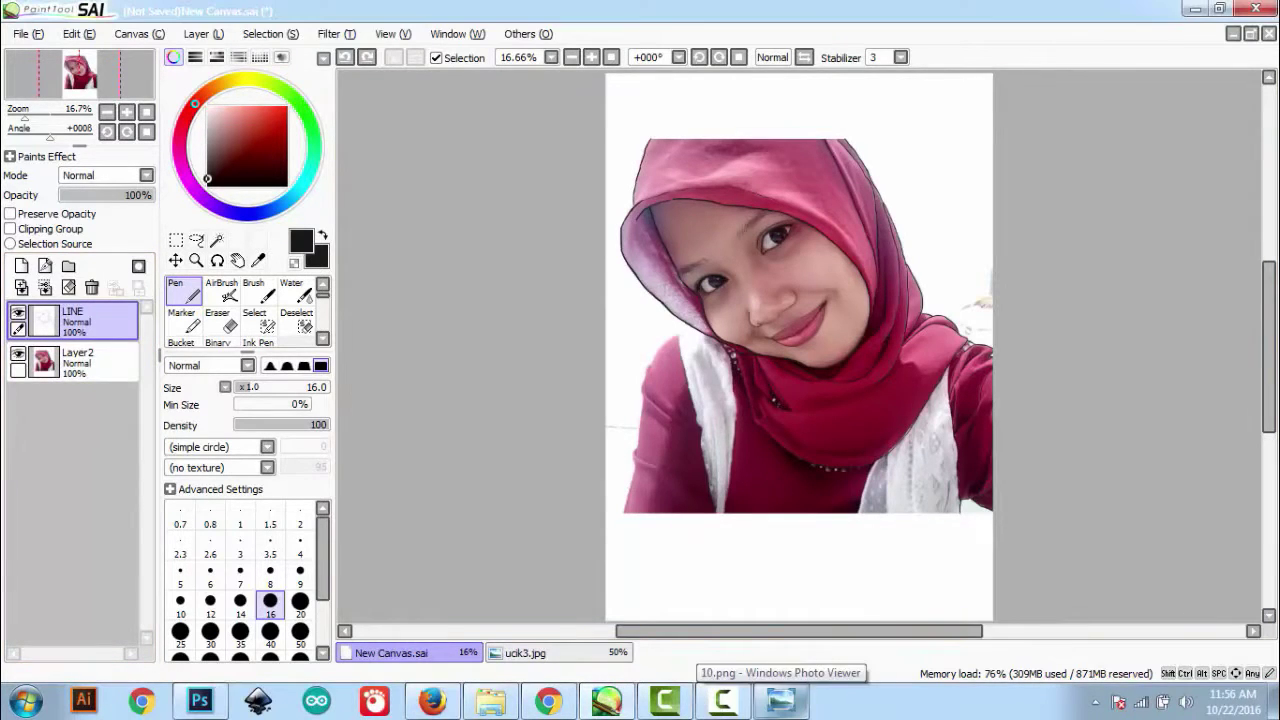
Trace the left-hand shoulder outline from the headscarf down to the upper sleeve, redoing the misplaced stroke.
{"action": "scroll", "coordinate": [659, 360], "scroll_direction": "up", "scroll_amount": 4}
{"action": "left_click_drag", "start_coordinate": [802, 244], "coordinate": [726, 299]}
{"action": "key", "text": "ctrl+z"}
{"action": "scroll", "coordinate": [731, 289], "scroll_direction": "up", "scroll_amount": 1}
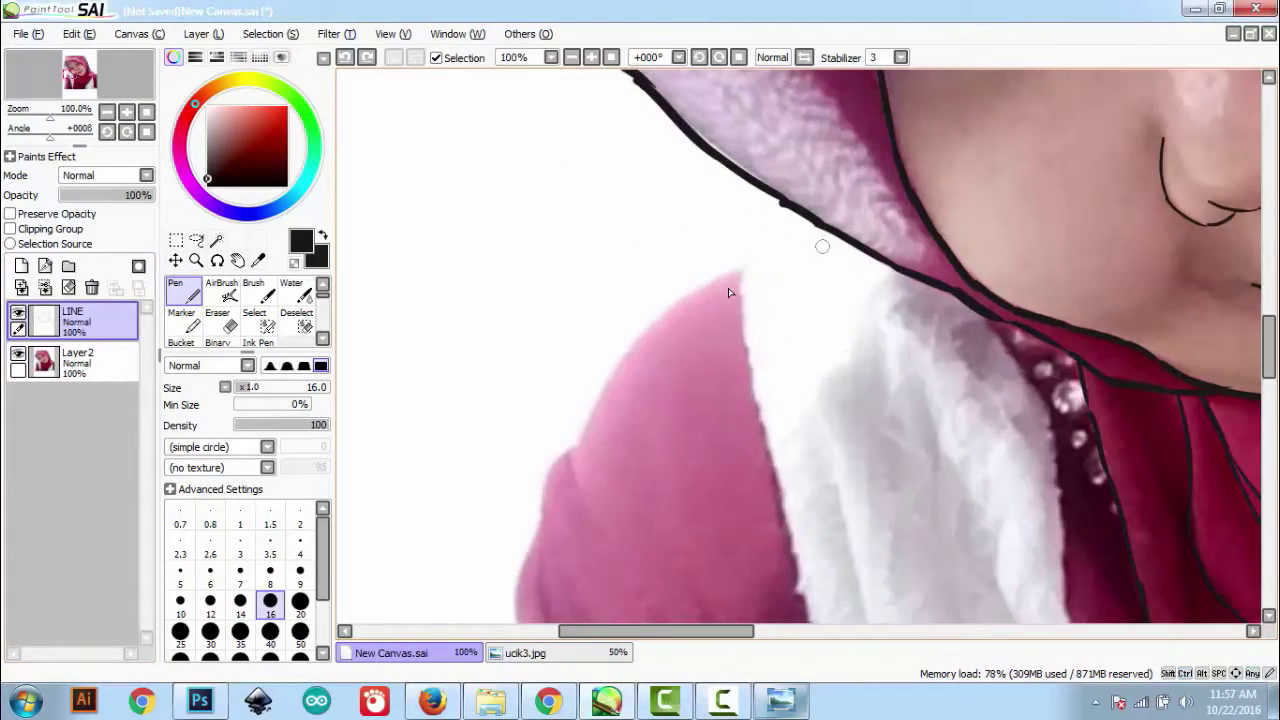
{"action": "mouse_move", "coordinate": [814, 237]}
{"action": "left_mouse_down"}
{"action": "mouse_move", "coordinate": [733, 260]}
{"action": "mouse_move", "coordinate": [557, 468]}
{"action": "left_mouse_up"}
{"action": "left_click_drag", "start_coordinate": [533, 515], "coordinate": [512, 588]}
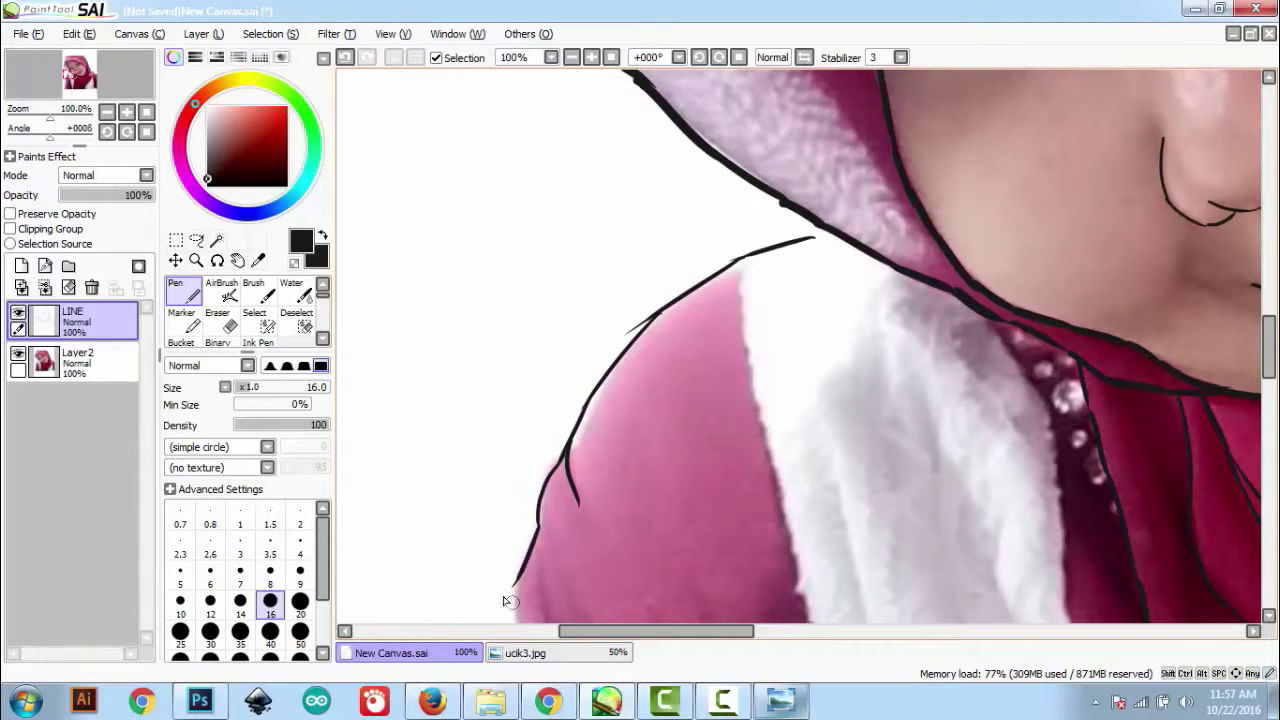
Trace the left-hand sleeve's outer contour past the elbow crease to the photo's lower edge, redoing the misplaced stroke.
{"action": "scroll", "coordinate": [505, 592], "scroll_direction": "down", "scroll_amount": 5}
{"action": "mouse_move", "coordinate": [530, 215]}
{"action": "left_mouse_down"}
{"action": "mouse_move", "coordinate": [662, 345]}
{"action": "mouse_move", "coordinate": [494, 456]}
{"action": "mouse_move", "coordinate": [490, 538]}
{"action": "left_mouse_up"}
{"action": "scroll", "coordinate": [490, 538], "scroll_direction": "down", "scroll_amount": 5}
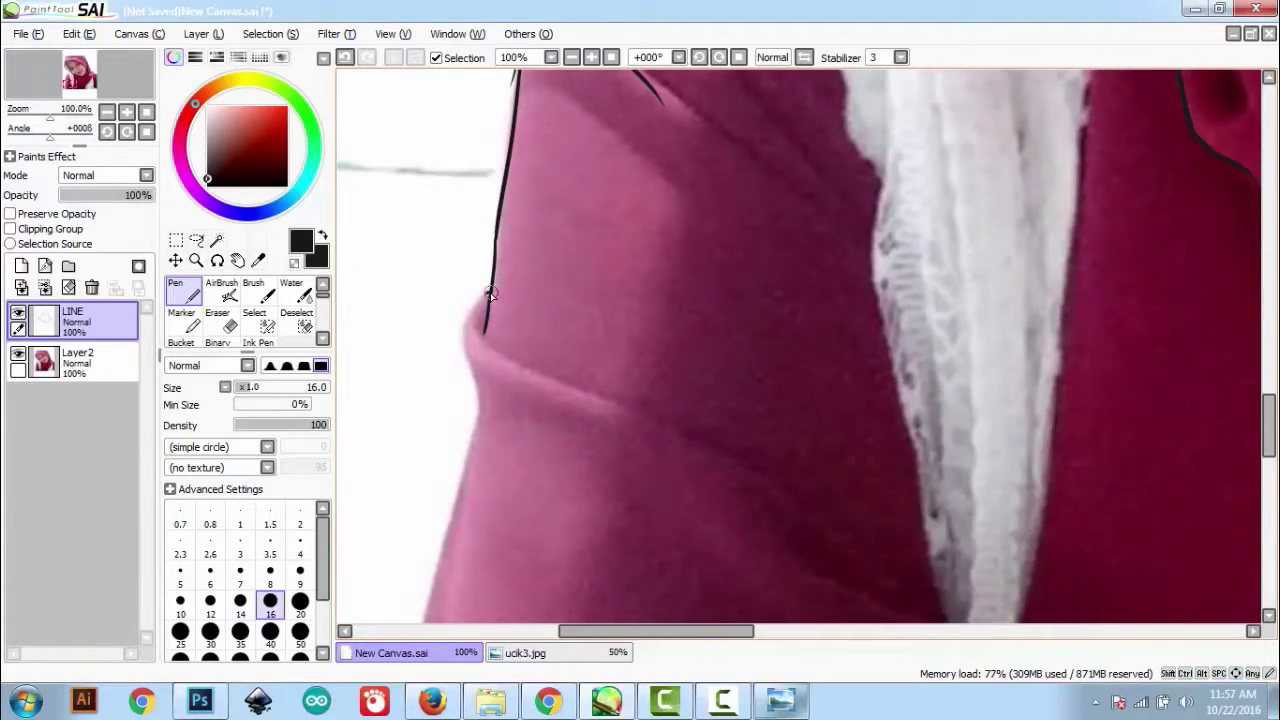
{"action": "mouse_move", "coordinate": [490, 292]}
{"action": "left_mouse_down"}
{"action": "mouse_move", "coordinate": [469, 340]}
{"action": "mouse_move", "coordinate": [468, 500]}
{"action": "left_mouse_up"}
{"action": "scroll", "coordinate": [443, 534], "scroll_direction": "down", "scroll_amount": 5}
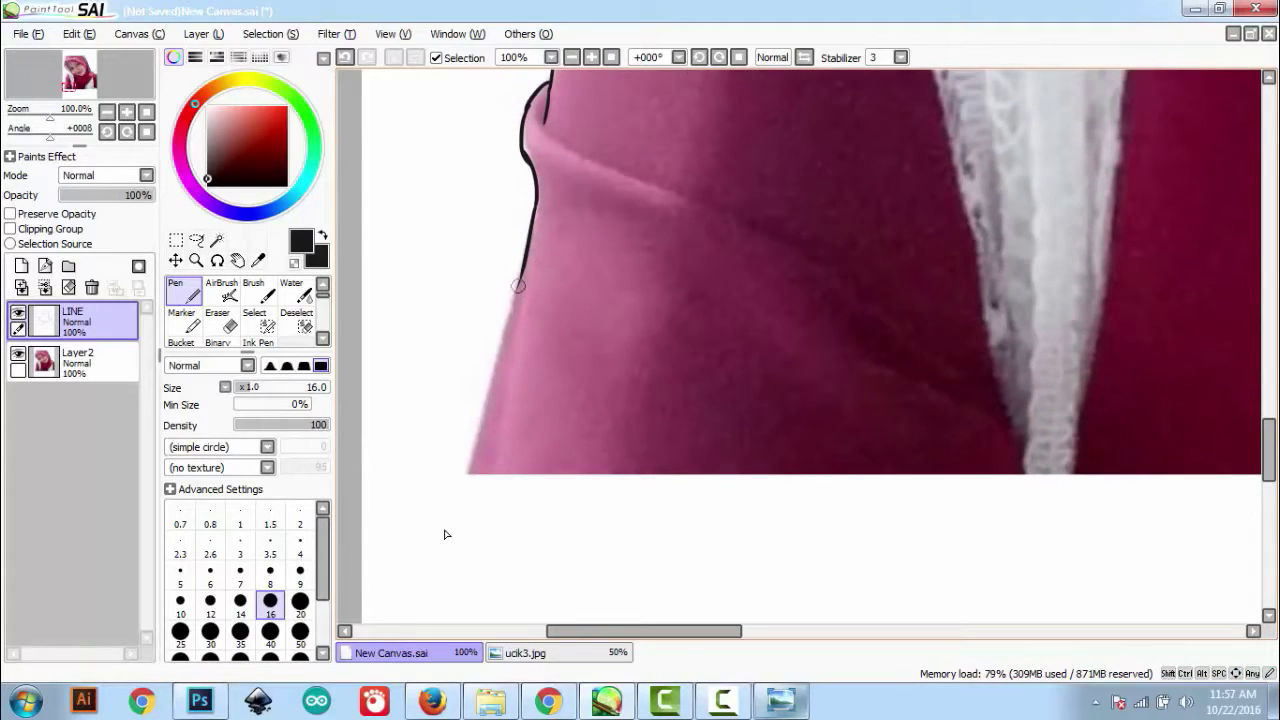
{"action": "key", "text": "ctrl+z"}
{"action": "left_click_drag", "start_coordinate": [520, 282], "coordinate": [467, 476]}
{"action": "mouse_move", "coordinate": [505, 451]}
{"action": "left_mouse_down"}
{"action": "mouse_move", "coordinate": [474, 451]}
{"action": "mouse_move", "coordinate": [415, 628]}
{"action": "left_mouse_up"}
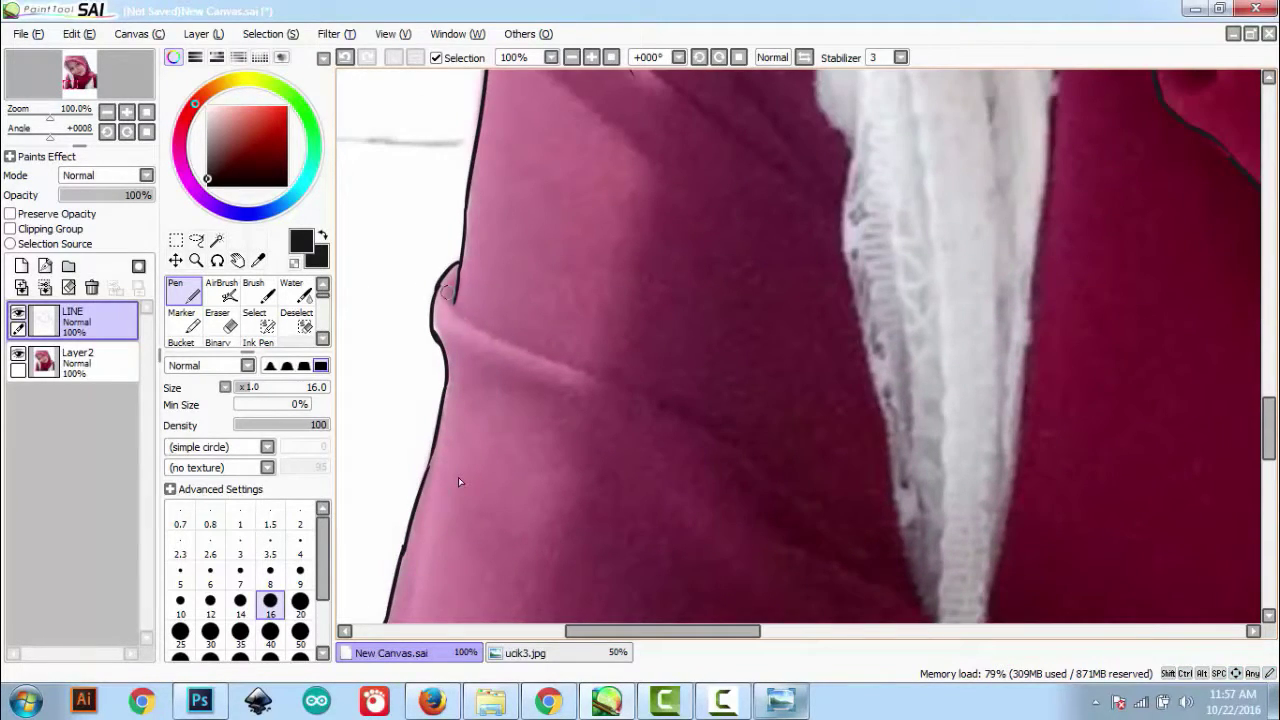
Trace the left-hand sleeve's elbow crease and the diagonal folds running towards the white shawl, redoing misplaced strokes.
{"action": "left_click_drag", "start_coordinate": [448, 284], "coordinate": [614, 385]}
{"action": "key", "text": "ctrl+z"}
{"action": "key", "text": "ctrl+z"}
{"action": "left_click_drag", "start_coordinate": [606, 304], "coordinate": [576, 604]}
{"action": "mouse_move", "coordinate": [598, 363]}
{"action": "left_mouse_down"}
{"action": "mouse_move", "coordinate": [716, 424]}
{"action": "mouse_move", "coordinate": [700, 450]}
{"action": "left_mouse_up"}
{"action": "key", "text": "ctrl+z"}
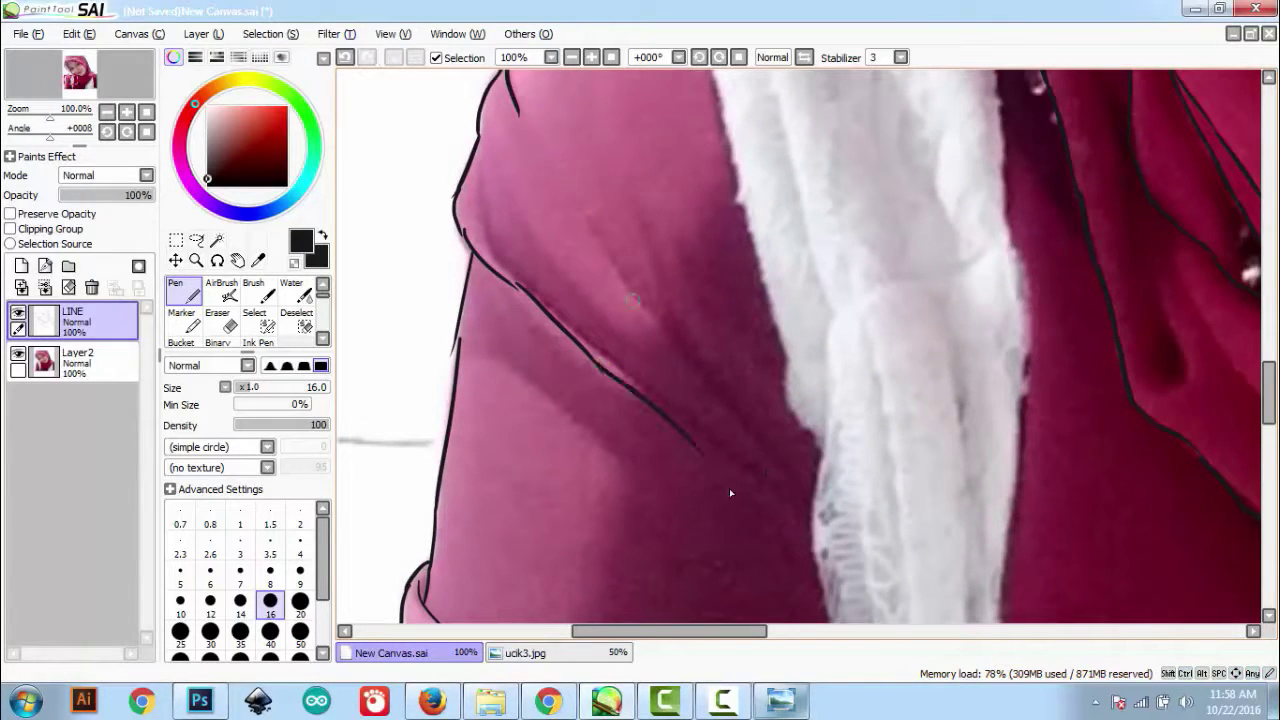
{"action": "left_click_drag", "start_coordinate": [592, 292], "coordinate": [716, 414]}
{"action": "left_click_drag", "start_coordinate": [626, 263], "coordinate": [750, 404]}
{"action": "mouse_move", "coordinate": [648, 230]}
{"action": "left_mouse_down"}
{"action": "mouse_move", "coordinate": [667, 339]}
{"action": "mouse_move", "coordinate": [577, 609]}
{"action": "left_mouse_up"}
Trace the white shawl's left-hand edge from the shoulder down to its lower tip, plus the short sleeve crease meeting the tip.
{"action": "left_click_drag", "start_coordinate": [594, 140], "coordinate": [602, 290]}
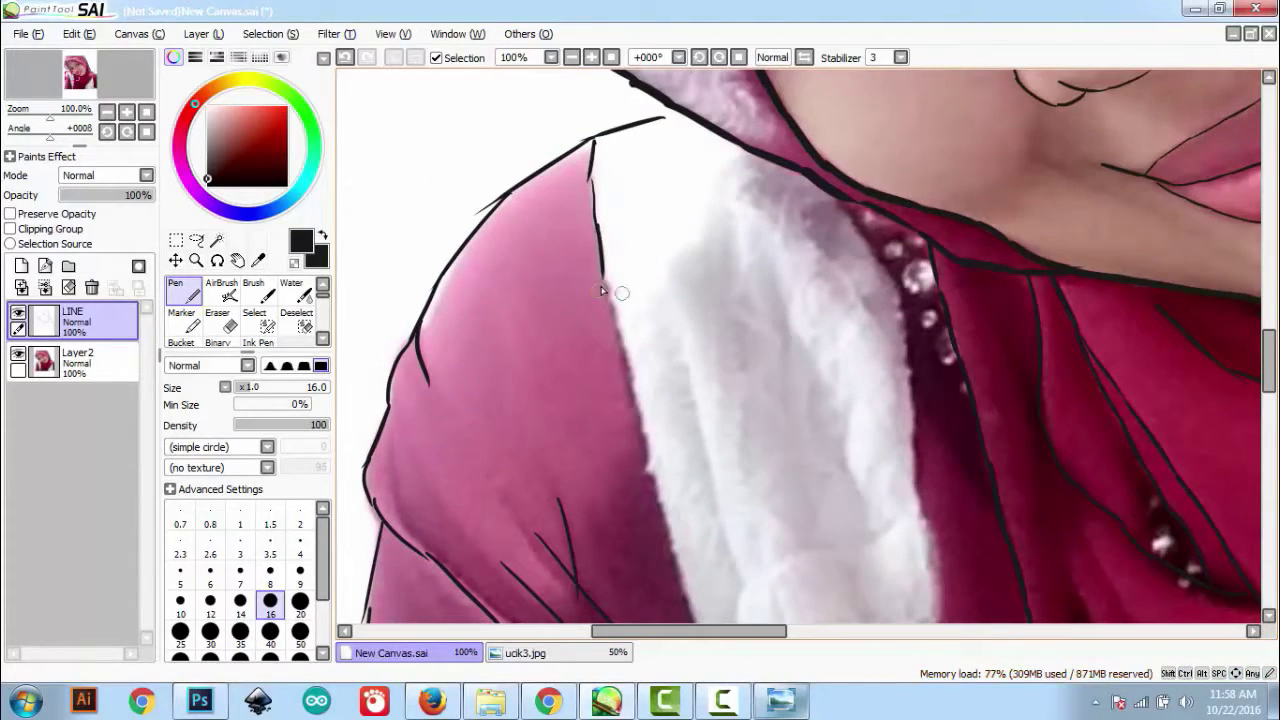
{"action": "left_click_drag", "start_coordinate": [638, 435], "coordinate": [560, 174]}
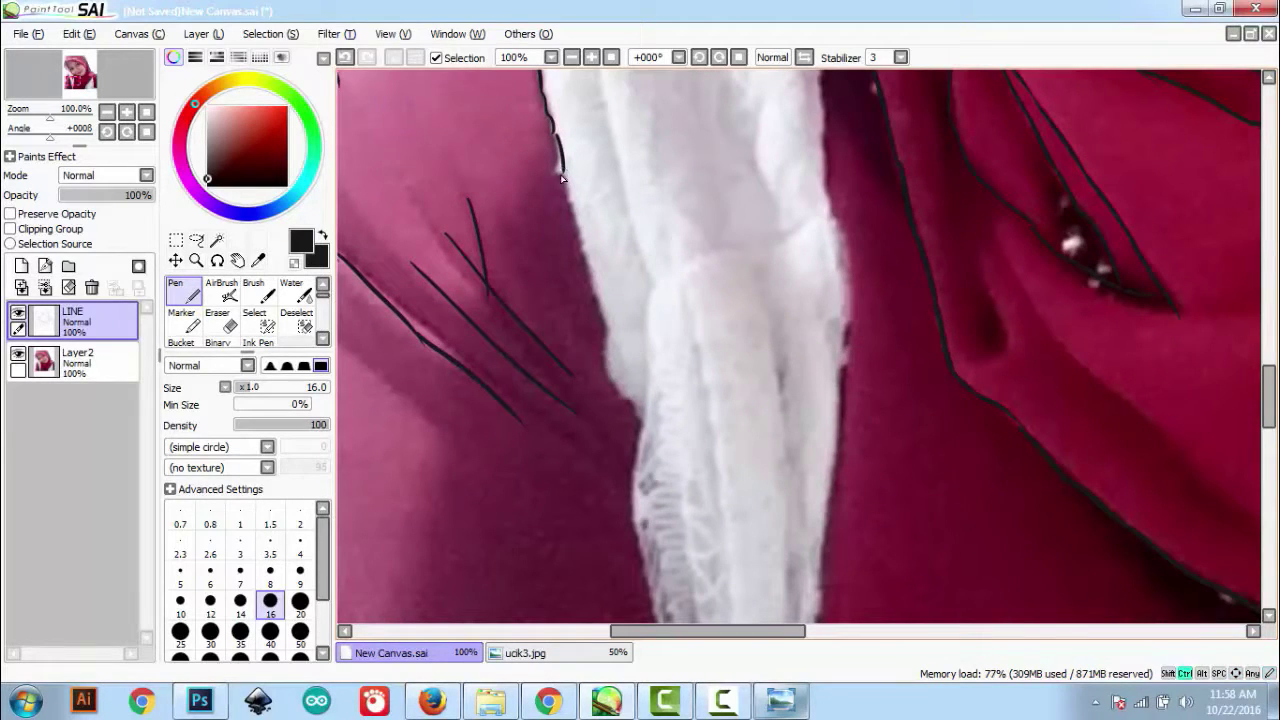
{"action": "scroll", "coordinate": [620, 460], "scroll_direction": "down", "scroll_amount": 5}
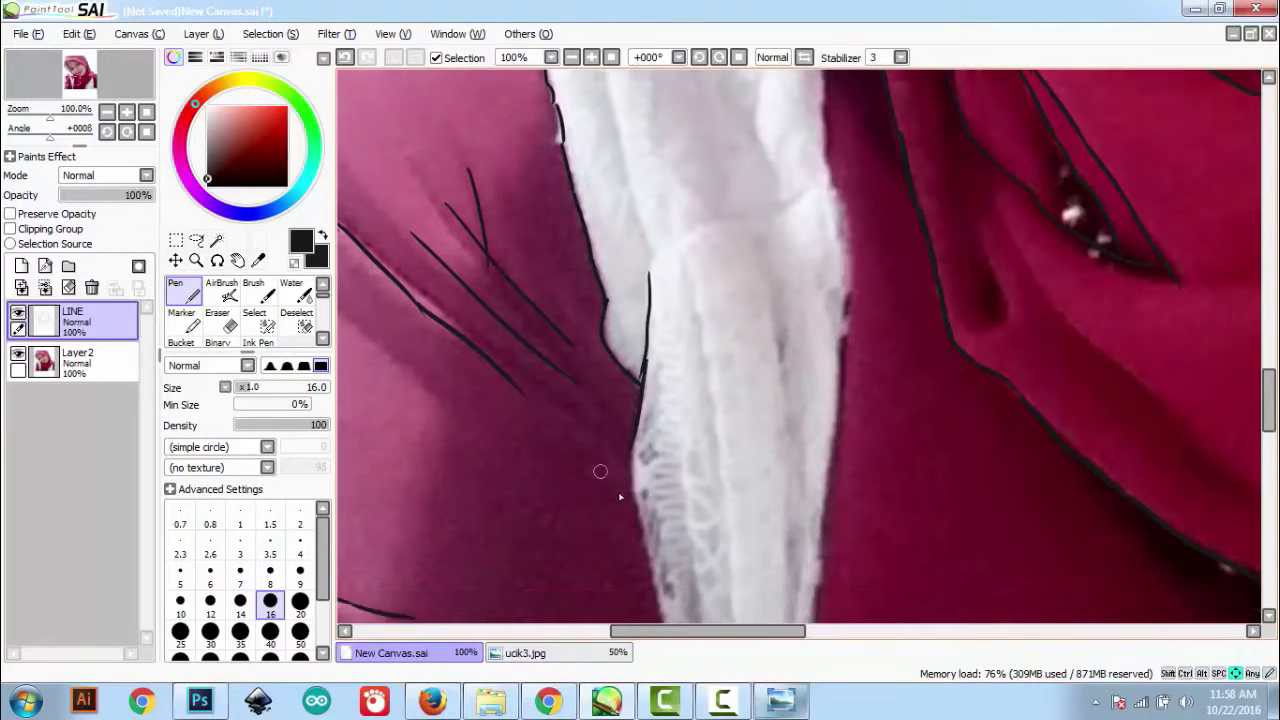
{"action": "left_click_drag", "start_coordinate": [603, 216], "coordinate": [648, 480]}
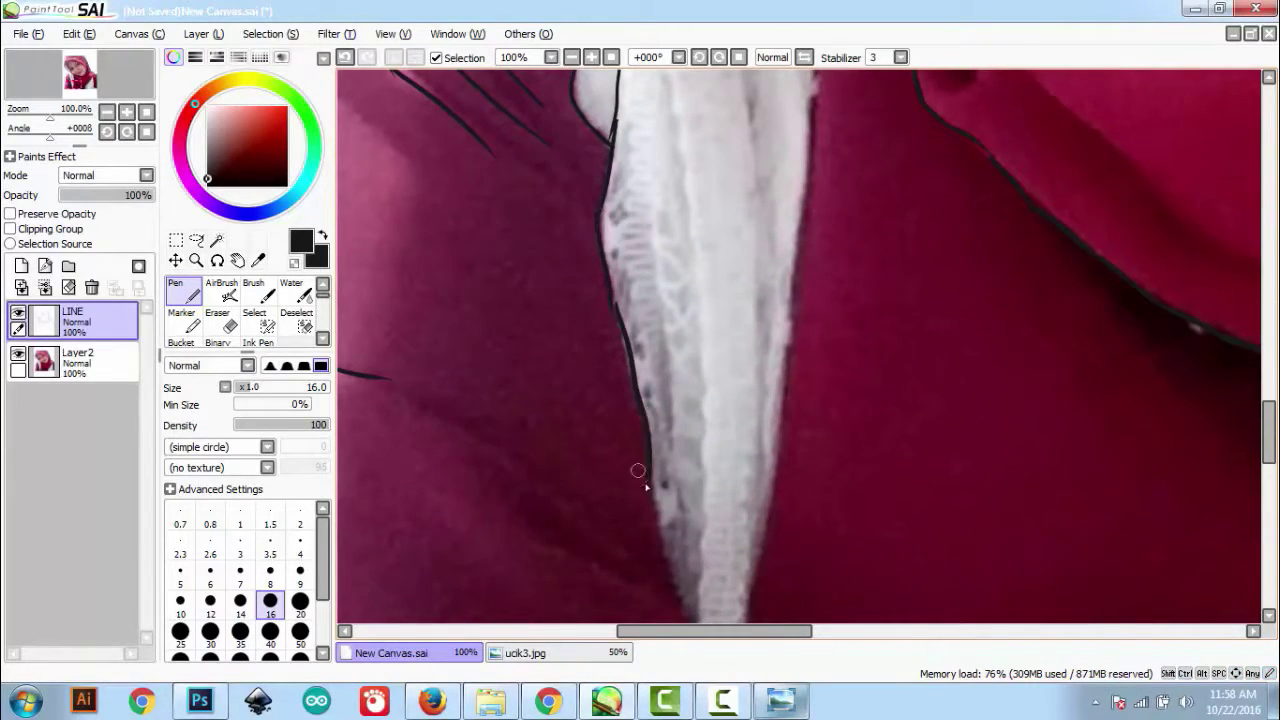
{"action": "scroll", "coordinate": [645, 475], "scroll_direction": "down", "scroll_amount": 3}
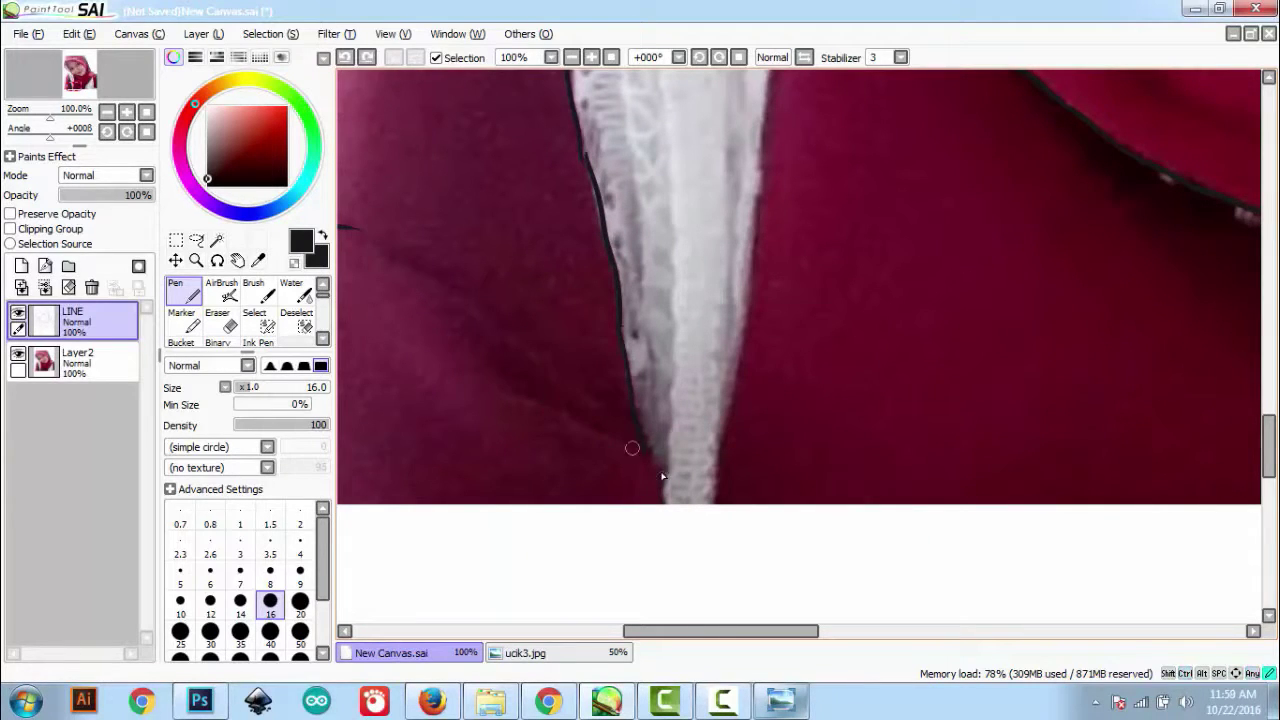
{"action": "left_click_drag", "start_coordinate": [545, 403], "coordinate": [642, 447]}
Trace the left-hand shawl's upper inner fold and crosswise crease, and its right-hand edge down to the photo's lower edge.
{"action": "scroll", "coordinate": [661, 472], "scroll_direction": "up", "scroll_amount": 5}
{"action": "left_click_drag", "start_coordinate": [479, 232], "coordinate": [535, 480]}
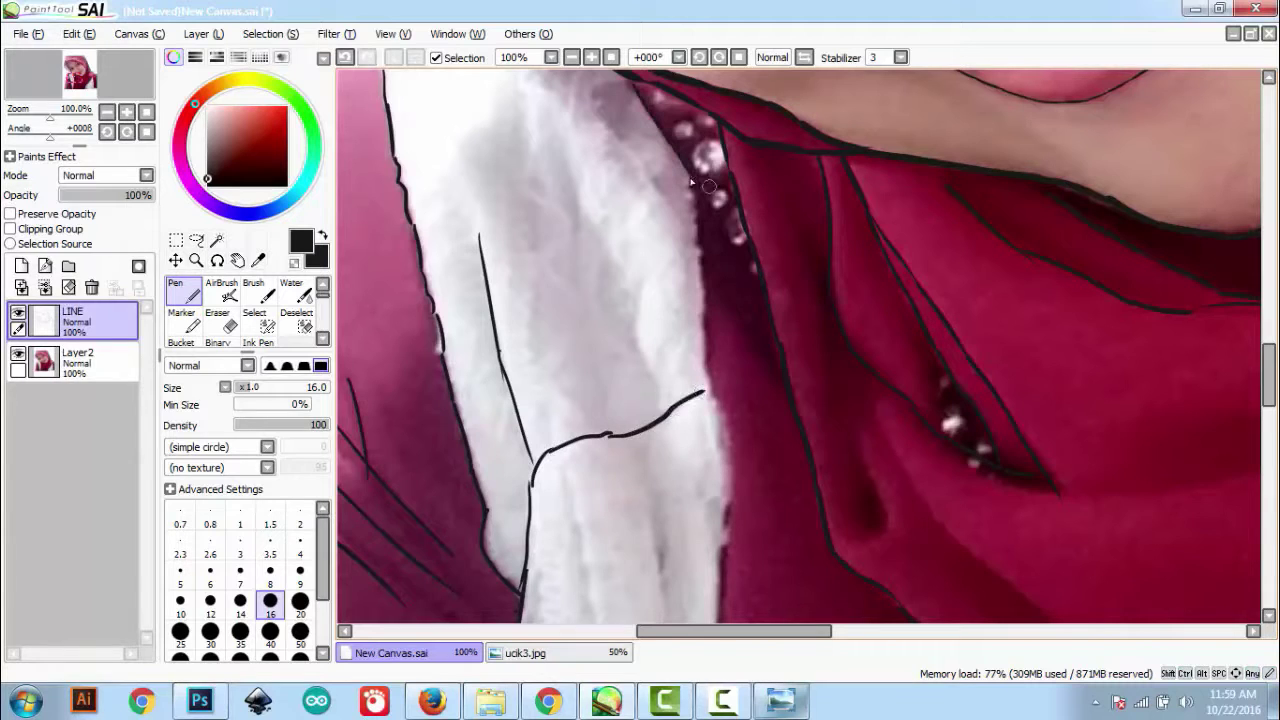
{"action": "left_click_drag", "start_coordinate": [708, 298], "coordinate": [719, 472]}
{"action": "scroll", "coordinate": [719, 472], "scroll_direction": "down", "scroll_amount": 3}
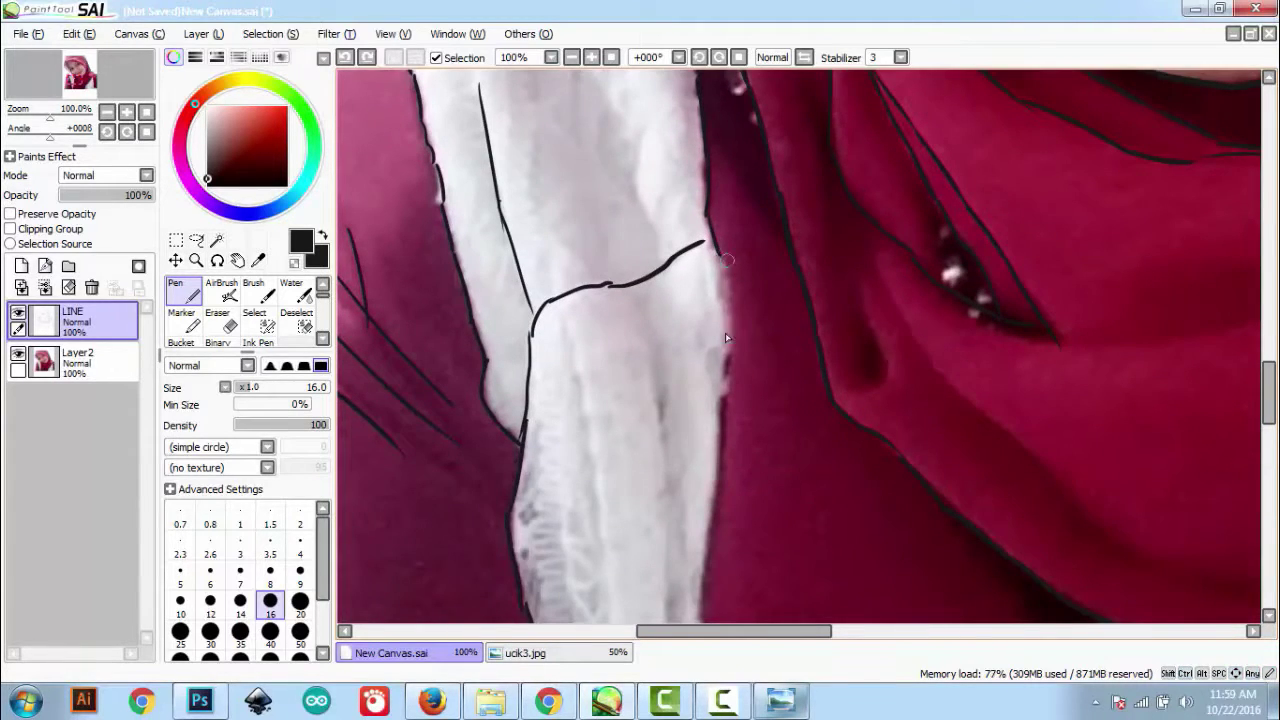
{"action": "left_click_drag", "start_coordinate": [727, 338], "coordinate": [730, 410]}
{"action": "scroll", "coordinate": [730, 410], "scroll_direction": "down", "scroll_amount": 5}
{"action": "left_click_drag", "start_coordinate": [722, 150], "coordinate": [672, 495]}
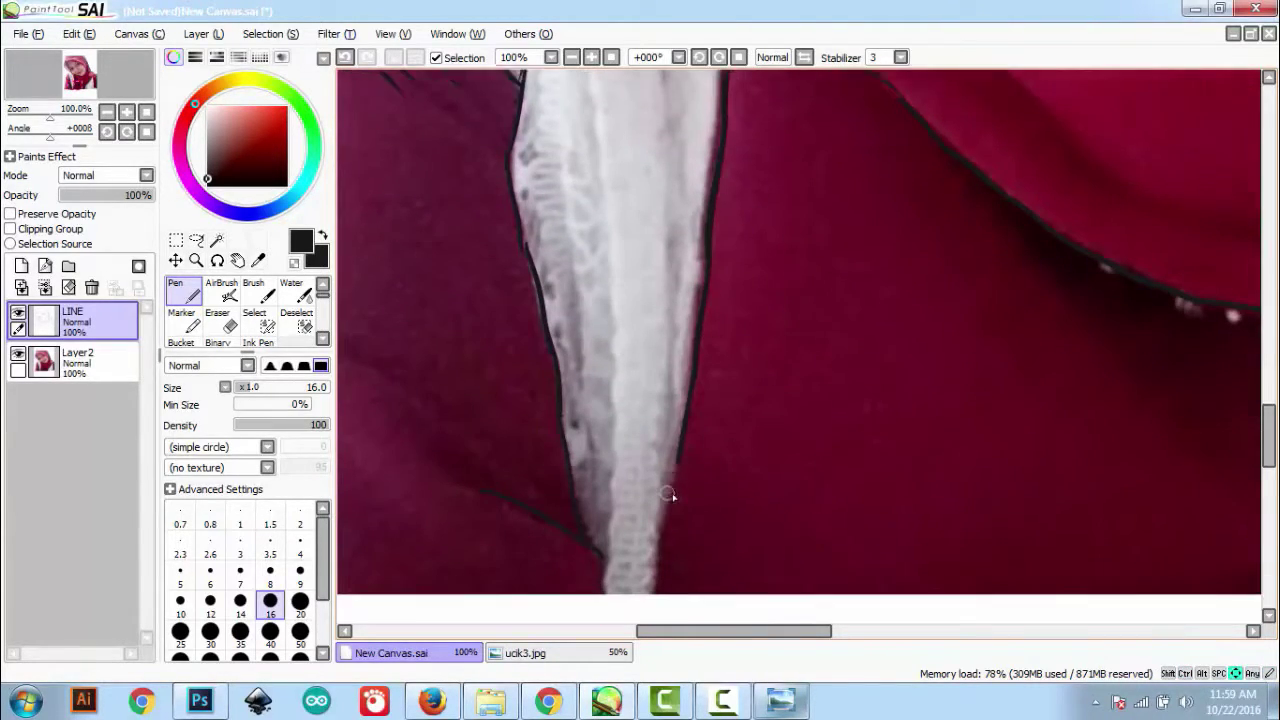
{"action": "scroll", "coordinate": [672, 495], "scroll_direction": "down", "scroll_amount": 3}
Trace the lengthwise folds inside the left-hand shawl's lower part, running from below the crosswise crease towards its tip.
{"action": "scroll", "coordinate": [620, 488], "scroll_direction": "up", "scroll_amount": 10}
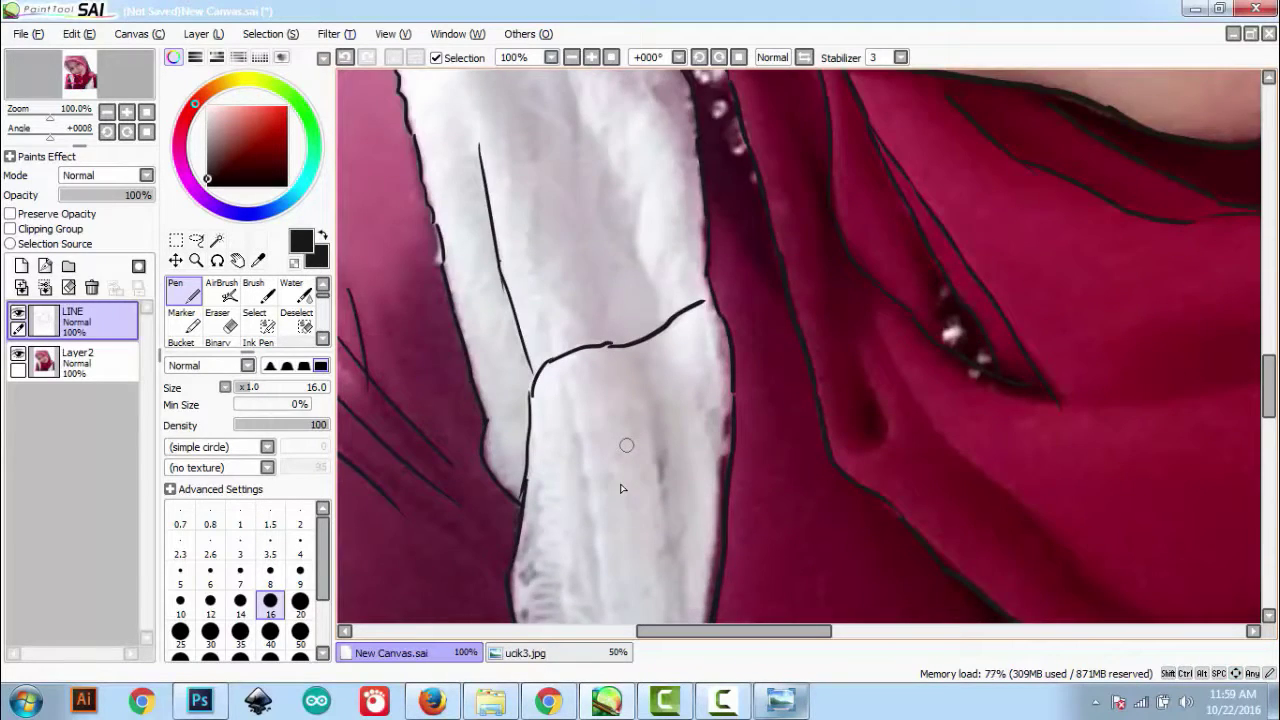
{"action": "scroll", "coordinate": [620, 488], "scroll_direction": "down", "scroll_amount": 5}
{"action": "left_click_drag", "start_coordinate": [591, 227], "coordinate": [608, 339]}
{"action": "scroll", "coordinate": [615, 400], "scroll_direction": "down", "scroll_amount": 2}
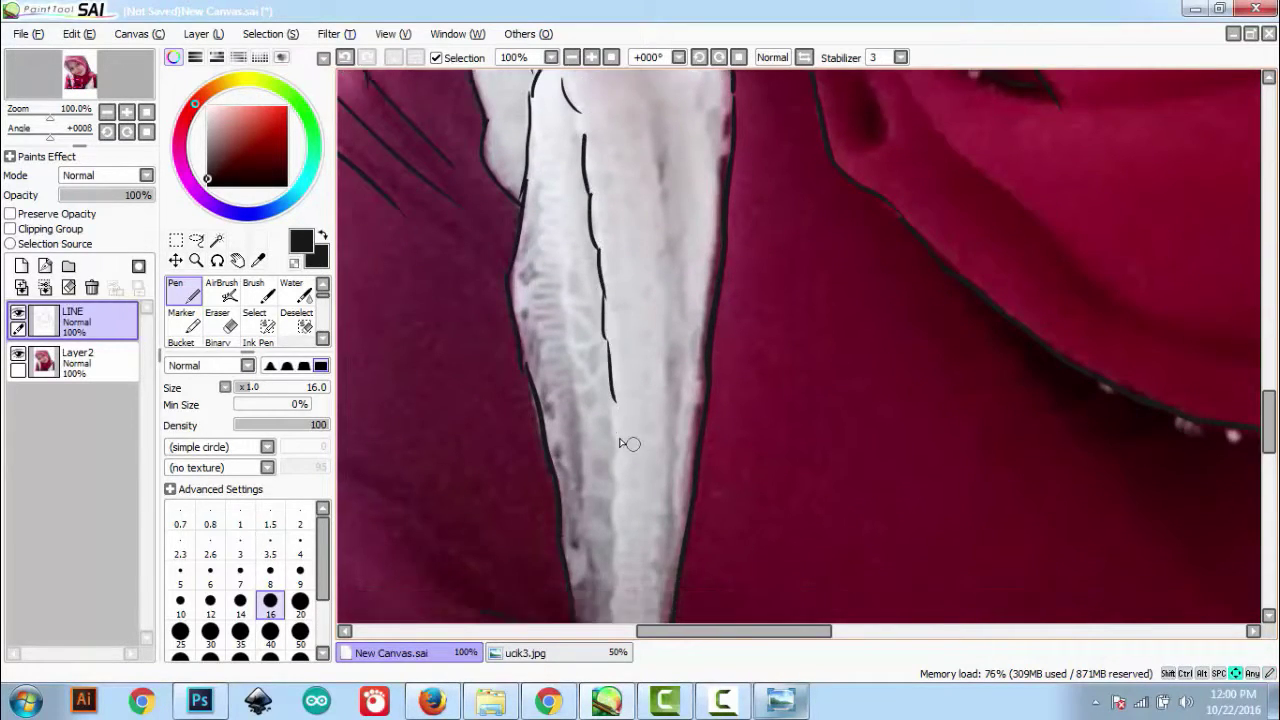
{"action": "left_click_drag", "start_coordinate": [611, 250], "coordinate": [626, 365]}
{"action": "scroll", "coordinate": [626, 388], "scroll_direction": "down", "scroll_amount": 3}
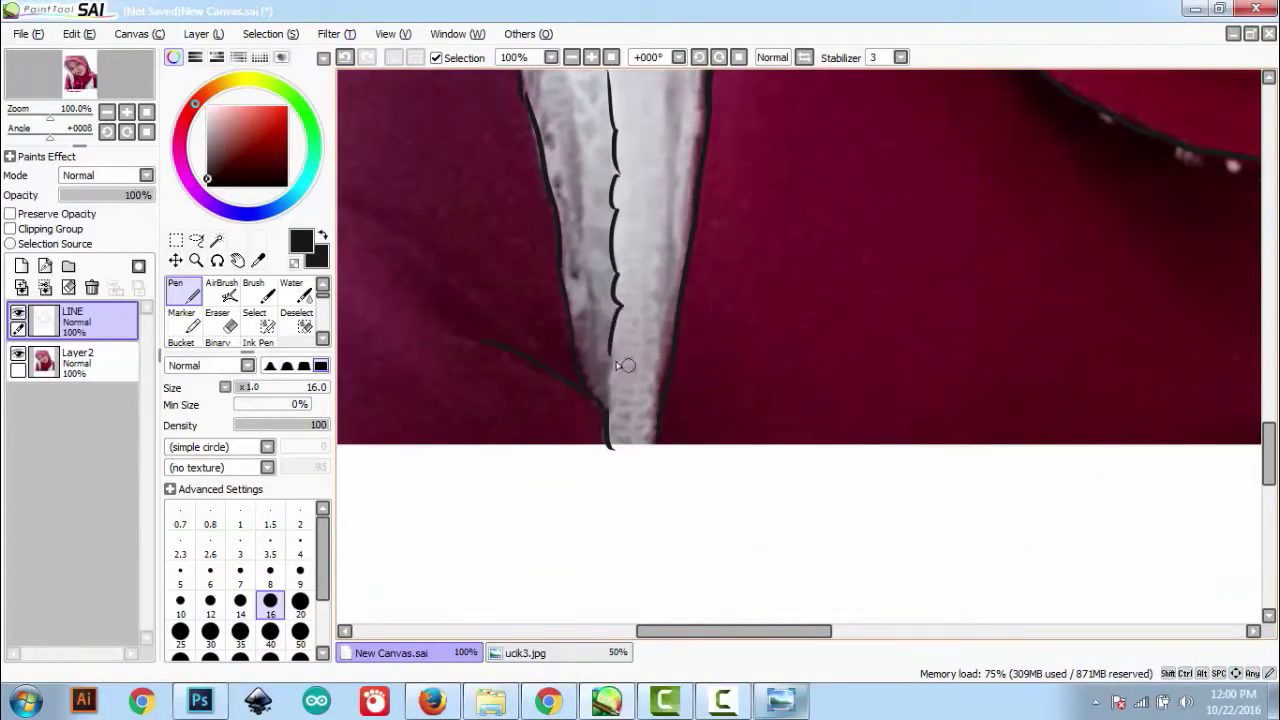
{"action": "mouse_move", "coordinate": [671, 121]}
{"action": "left_mouse_down"}
{"action": "mouse_move", "coordinate": [614, 411]}
{"action": "mouse_move", "coordinate": [614, 506]}
{"action": "left_mouse_up"}
{"action": "left_click_drag", "start_coordinate": [600, 198], "coordinate": [611, 402]}
{"action": "mouse_move", "coordinate": [606, 442]}
{"action": "left_mouse_down"}
{"action": "mouse_move", "coordinate": [608, 206]}
{"action": "mouse_move", "coordinate": [611, 414]}
{"action": "left_mouse_up"}
{"action": "left_click_drag", "start_coordinate": [590, 456], "coordinate": [586, 514]}
Trace the headscarf's inner folds below the chin and along its lower hem, redoing misplaced strokes.
{"action": "mouse_move", "coordinate": [804, 100]}
{"action": "left_mouse_down"}
{"action": "mouse_move", "coordinate": [586, 510]}
{"action": "mouse_move", "coordinate": [616, 510]}
{"action": "left_mouse_up"}
{"action": "key", "text": "ctrl+z"}
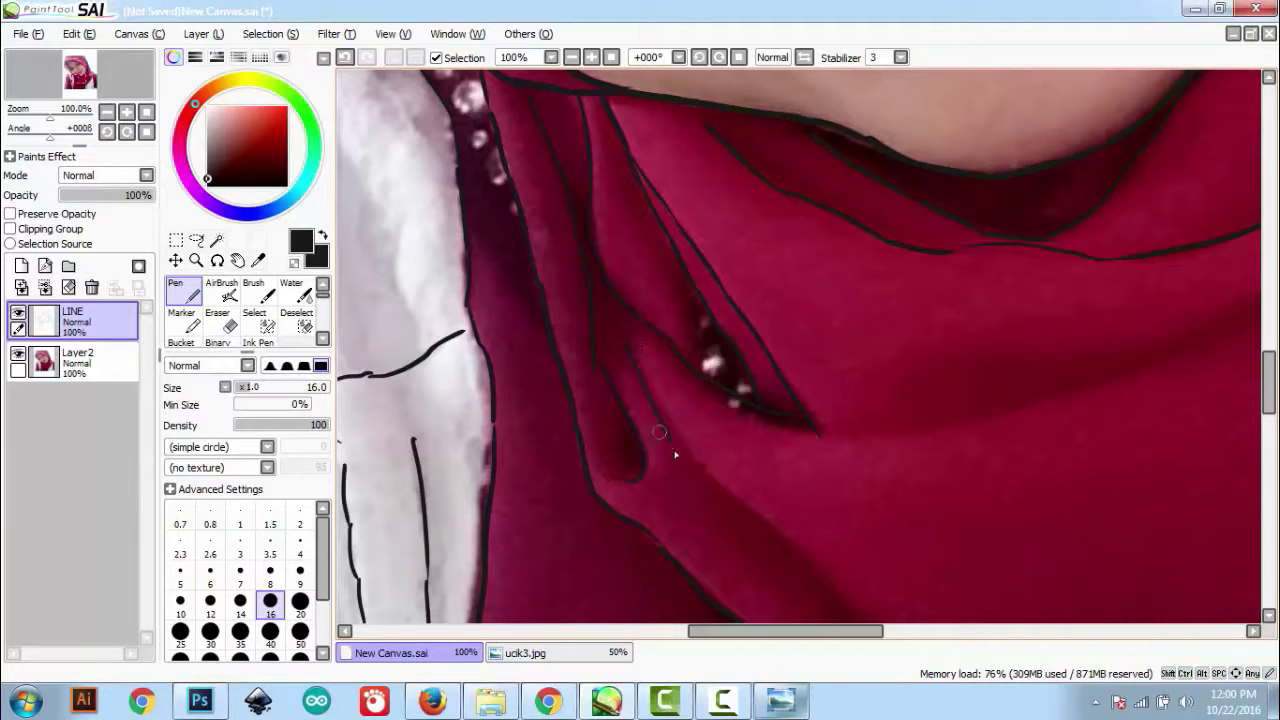
{"action": "scroll", "coordinate": [660, 430], "scroll_direction": "down", "scroll_amount": 3}
{"action": "scroll", "coordinate": [660, 430], "scroll_direction": "right", "scroll_amount": 4}
{"action": "scroll", "coordinate": [650, 475], "scroll_direction": "right", "scroll_amount": 4}
{"action": "scroll", "coordinate": [650, 475], "scroll_direction": "down", "scroll_amount": 1}
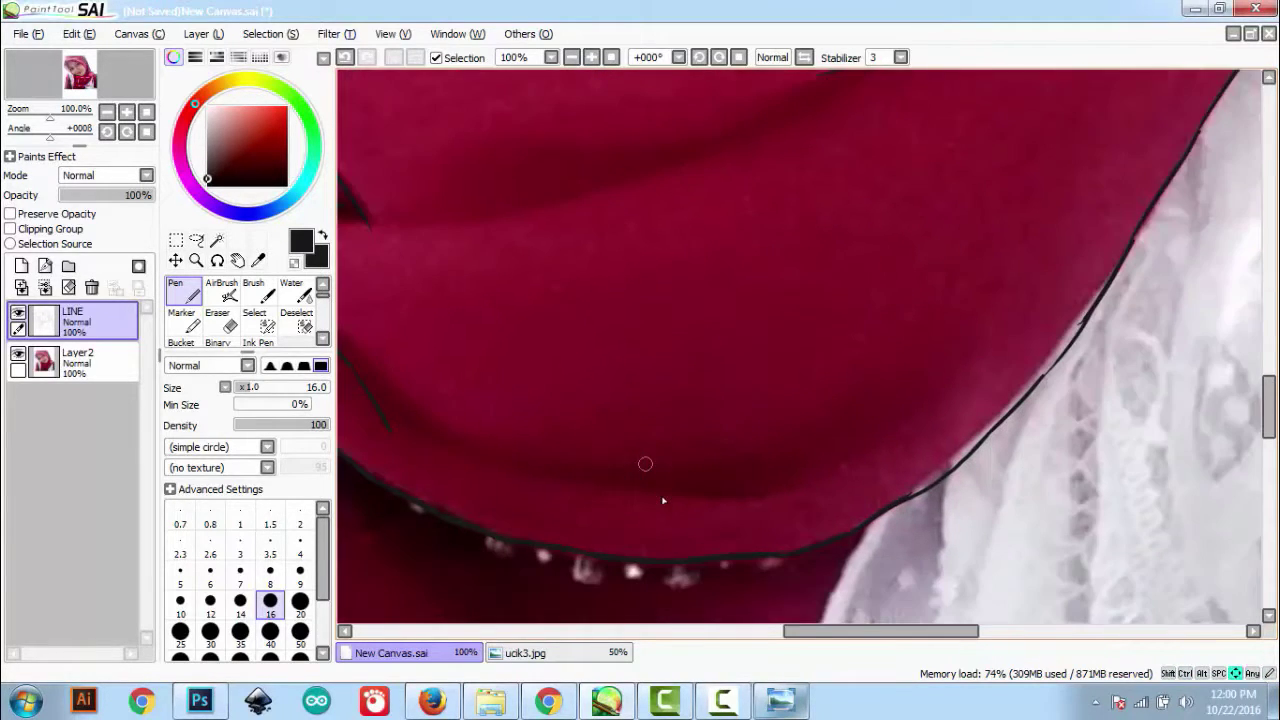
{"action": "scroll", "coordinate": [745, 482], "scroll_direction": "up", "scroll_amount": 3}
{"action": "scroll", "coordinate": [745, 482], "scroll_direction": "left", "scroll_amount": 2}
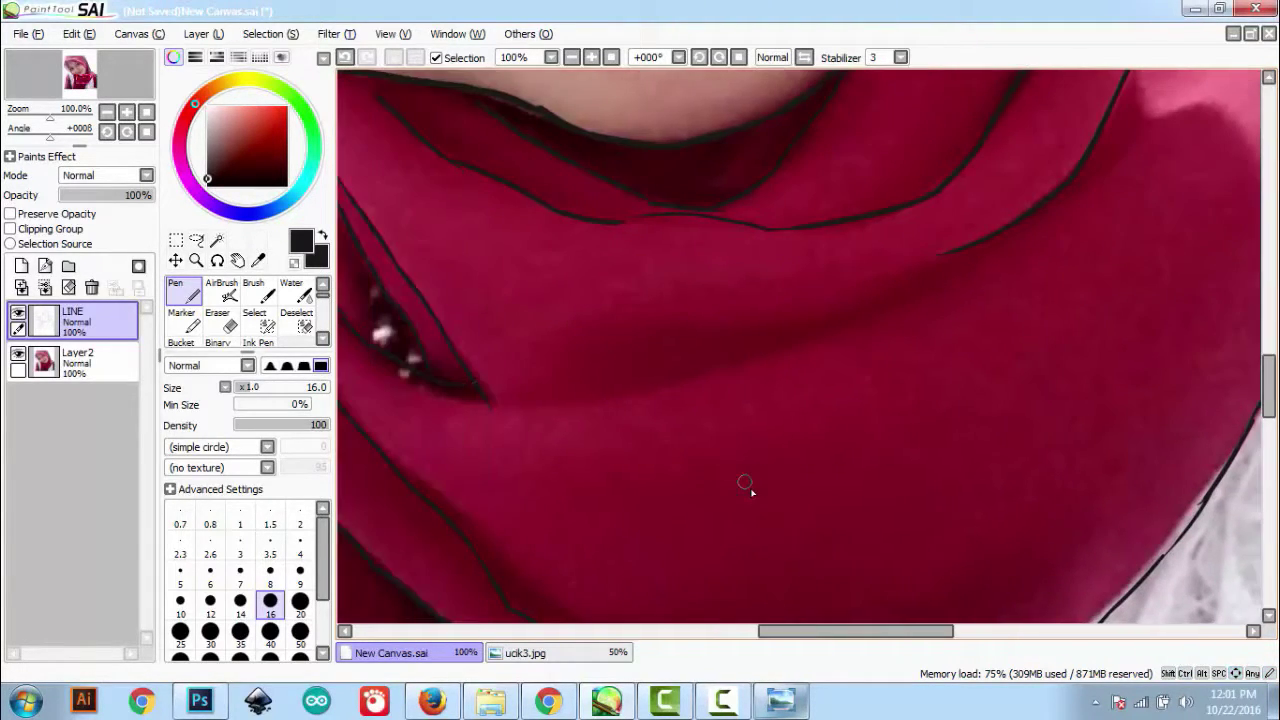
{"action": "key", "text": "ctrl+z"}
{"action": "left_click_drag", "start_coordinate": [488, 407], "coordinate": [748, 378]}
Trace the blouse creases below the headscarf's hem, running towards the right-hand shawl.
{"action": "scroll", "coordinate": [918, 303], "scroll_direction": "down", "scroll_amount": 4}
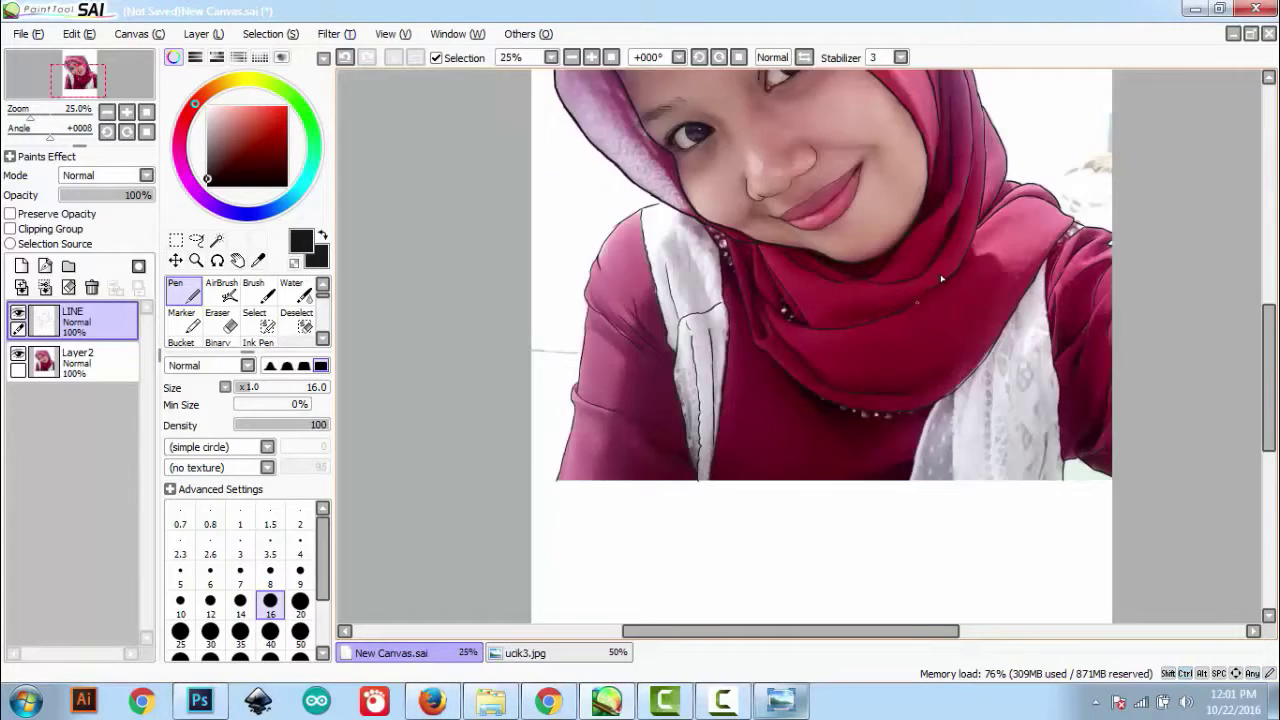
{"action": "scroll", "coordinate": [918, 303], "scroll_direction": "up", "scroll_amount": 3}
{"action": "left_click_drag", "start_coordinate": [580, 288], "coordinate": [580, 226]}
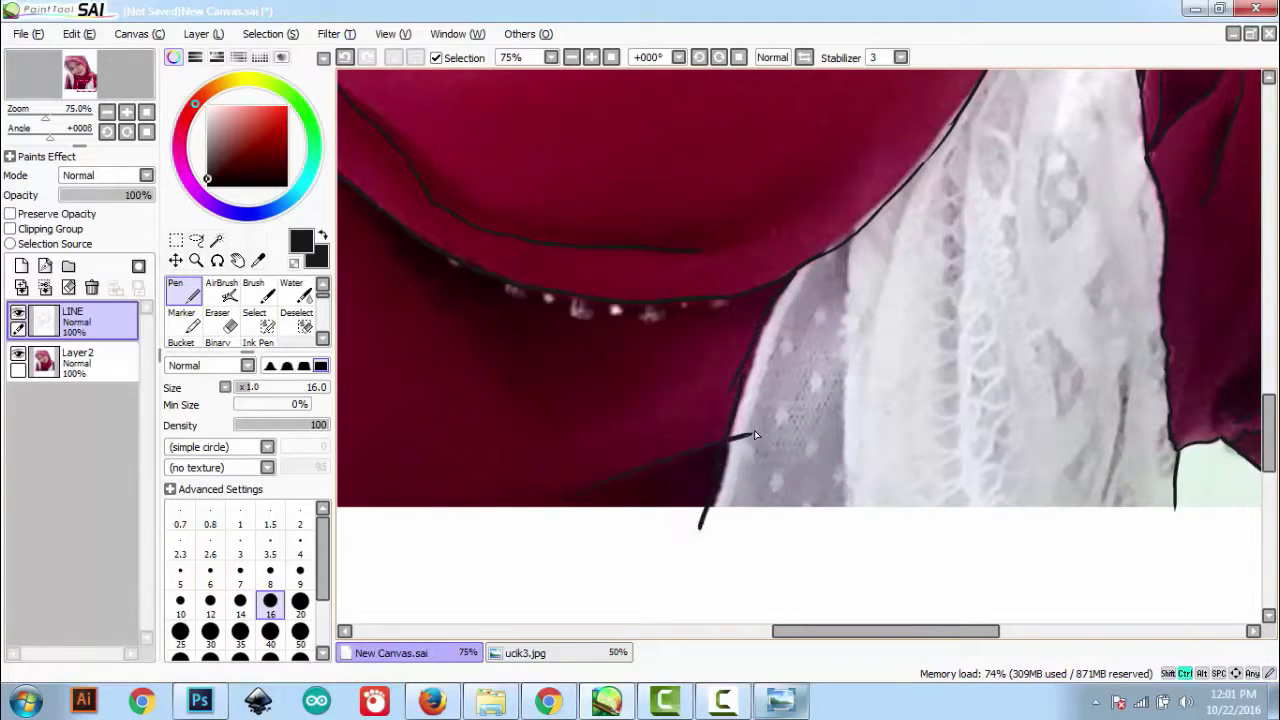
{"action": "scroll", "coordinate": [535, 445], "scroll_direction": "right", "scroll_amount": 4}
Hide the photo layer to check the complete line art at full canvas view, and show the photo again.
{"action": "key", "text": "Home"}
{"action": "left_click", "coordinate": [17, 355]}
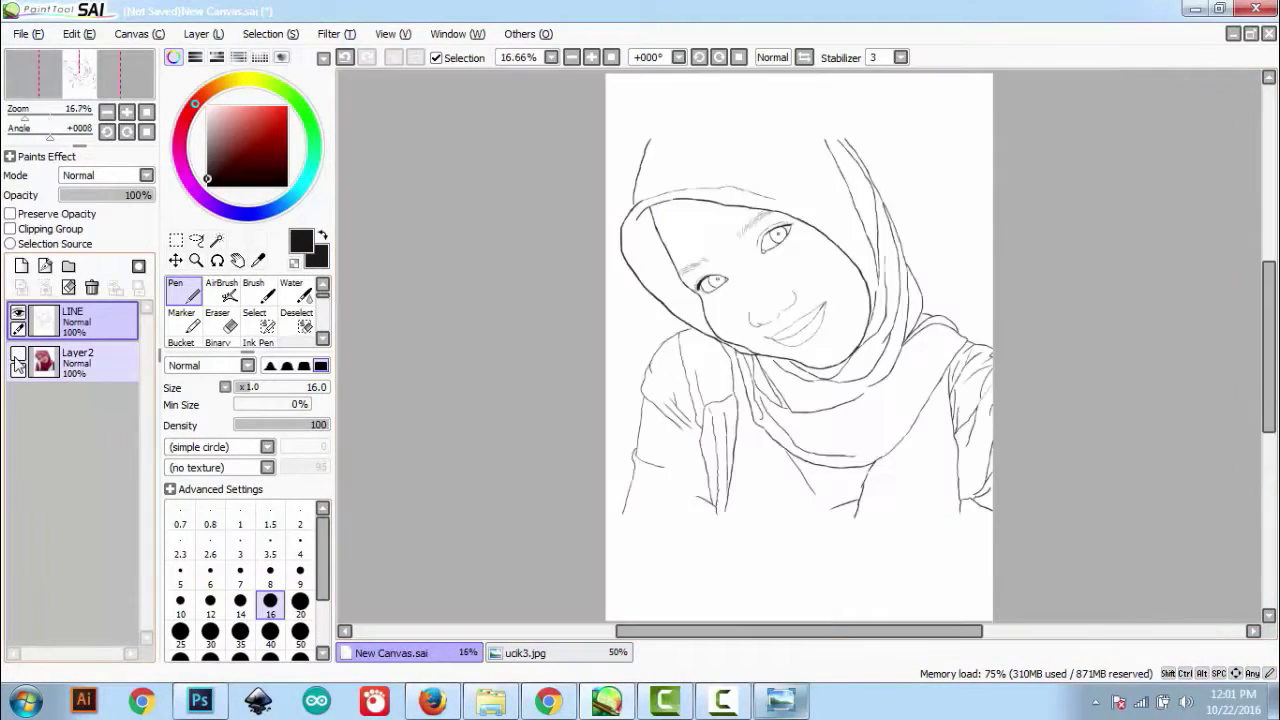
{"action": "key", "text": "ctrl+plus"}
{"action": "key", "text": "ctrl+plus"}
{"action": "left_click", "coordinate": [18, 356]}
Add a new layer between the LINE layer and the photo layer, and set the pen size to 1.5 for hatching.
{"action": "left_click", "coordinate": [21, 266]}
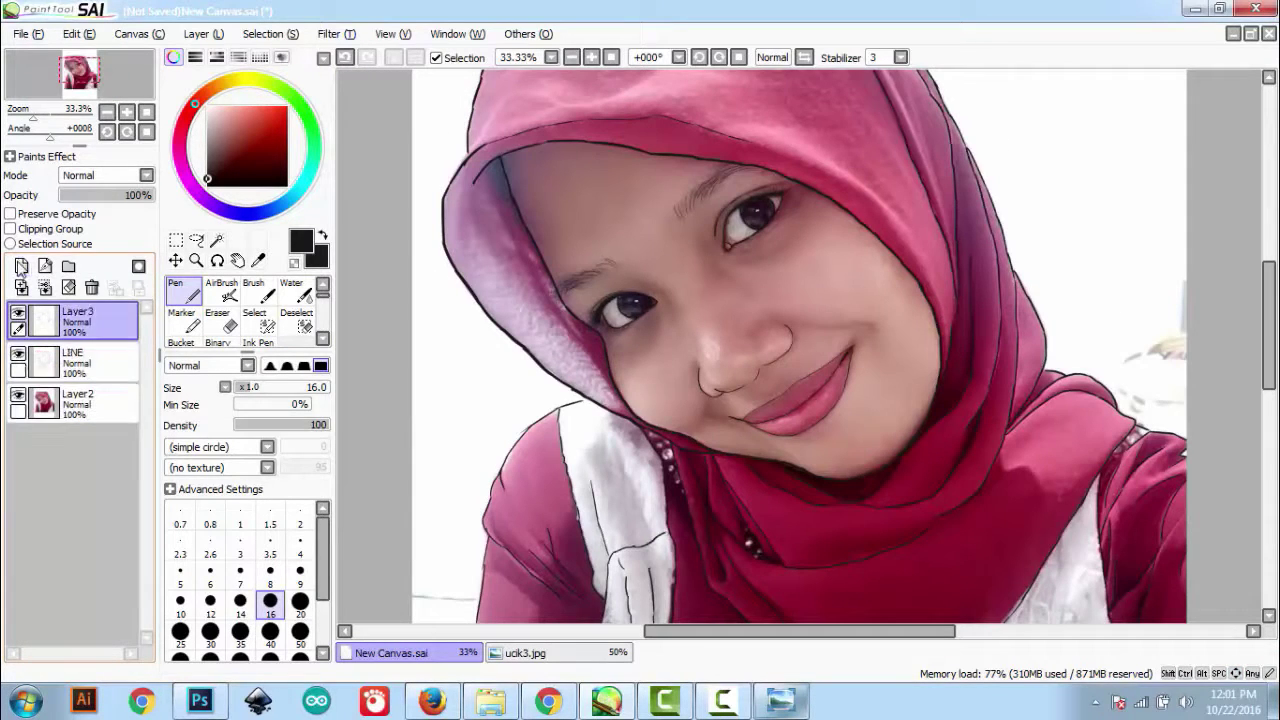
{"action": "left_click_drag", "start_coordinate": [76, 325], "coordinate": [86, 384]}
{"action": "key", "text": "bracketleft"}
{"action": "key", "text": "bracketleft"}
{"action": "key", "text": "bracketleft"}
{"action": "key", "text": "bracketleft"}
{"action": "key", "text": "bracketleft"}
{"action": "key", "text": "bracketleft"}
{"action": "key", "text": "bracketleft"}
{"action": "key", "text": "bracketleft"}
{"action": "key", "text": "bracketleft"}
{"action": "key", "text": "bracketleft"}
{"action": "key", "text": "bracketleft"}
{"action": "key", "text": "bracketleft"}
{"action": "key", "text": "bracketleft"}
{"action": "key", "text": "bracketleft"}
{"action": "key", "text": "bracketleft"}
{"action": "key", "text": "bracketleft"}
{"action": "key", "text": "bracketleft"}
{"action": "key", "text": "bracketleft"}
{"action": "left_click", "coordinate": [668, 326]}
{"action": "key", "text": "ctrl+z"}
{"action": "key", "text": "bracketright"}
{"action": "key", "text": "bracketright"}
{"action": "key", "text": "bracketright"}
Hatch the shadows above, beside and below the left-hand eye with short parallel strokes at pen size 1.5.
{"action": "key", "text": "ctrl+plus"}
{"action": "key", "text": "ctrl+plus"}
{"action": "key", "text": "ctrl+plus"}
{"action": "key", "text": "Left"}
{"action": "key", "text": "Left"}
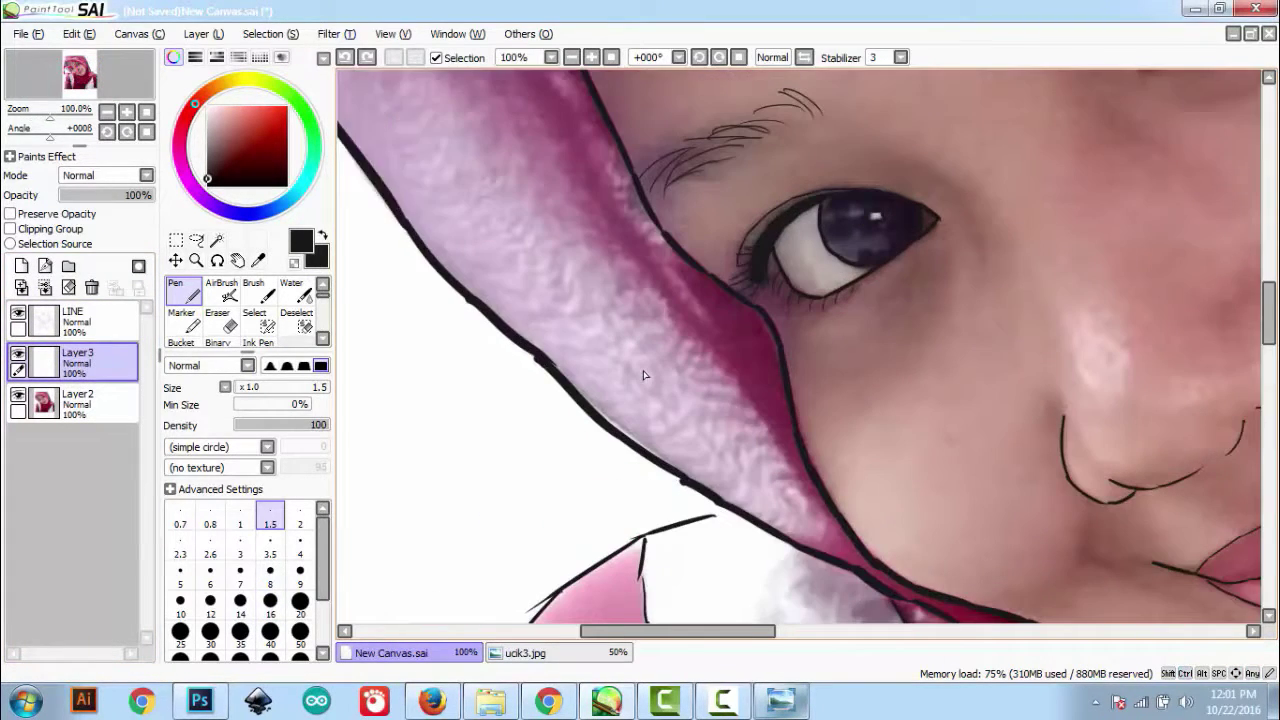
{"action": "key", "text": "Right"}
{"action": "left_click_drag", "start_coordinate": [678, 320], "coordinate": [682, 329]}
{"action": "key", "text": "bracketleft"}
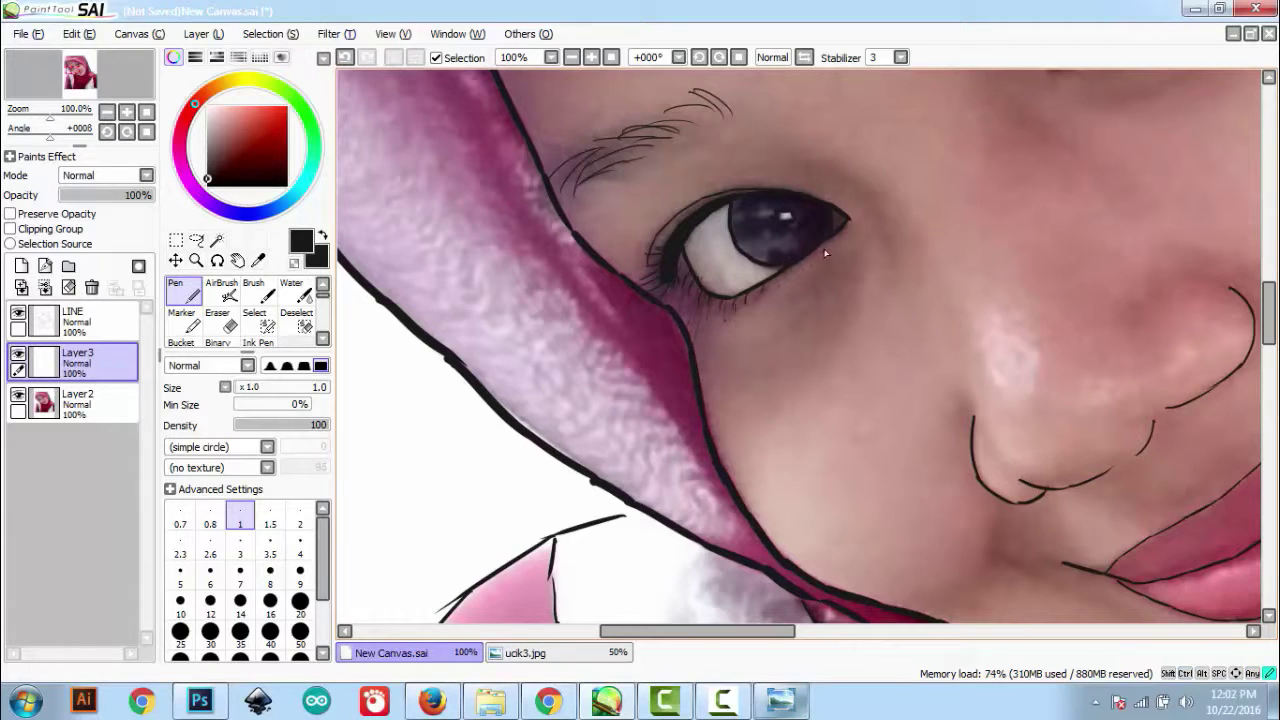
{"action": "key", "text": "bracketright"}
{"action": "left_click_drag", "start_coordinate": [794, 176], "coordinate": [821, 187]}
{"action": "left_click_drag", "start_coordinate": [828, 163], "coordinate": [834, 188]}
{"action": "left_click_drag", "start_coordinate": [850, 179], "coordinate": [852, 198]}
{"action": "left_click_drag", "start_coordinate": [872, 204], "coordinate": [899, 272]}
{"action": "key", "text": "Down"}
Hatch the shadow at the left-hand eyebrow's outer end, along the headscarf's inner edge.
{"action": "key", "text": "Up"}
{"action": "key", "text": "Up"}
{"action": "key", "text": "Up"}
{"action": "key", "text": "Left"}
{"action": "key", "text": "Left"}
{"action": "left_click_drag", "start_coordinate": [628, 208], "coordinate": [622, 240]}
Set the pen size to 2 and hatch the forehead shadow along the headscarf's inner edge.
{"action": "key", "text": "Up"}
{"action": "key", "text": "Up"}
{"action": "key", "text": "Up"}
{"action": "key", "text": "Up"}
{"action": "key", "text": "Up"}
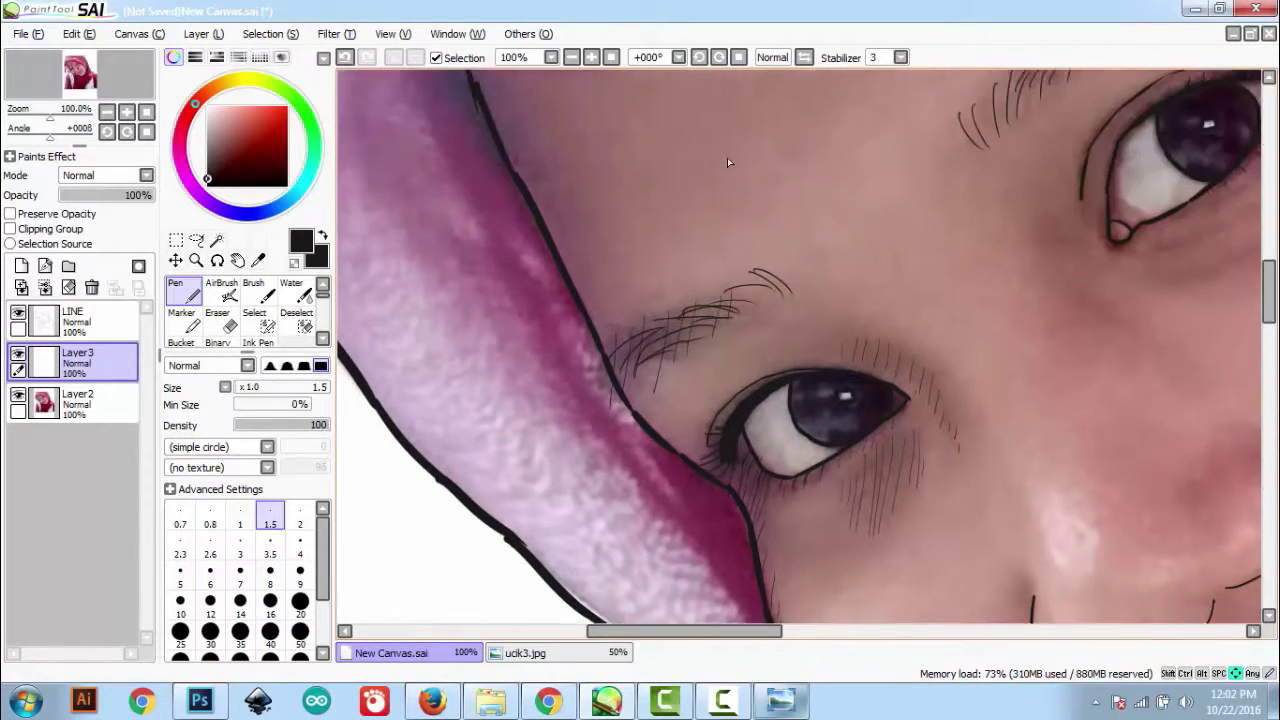
{"action": "key", "text": "Up"}
{"action": "key", "text": "Up"}
{"action": "key", "text": "Up"}
{"action": "key", "text": "Up"}
{"action": "key", "text": "Up"}
{"action": "key", "text": "Up"}
{"action": "key", "text": "bracketright"}
{"action": "left_click_drag", "start_coordinate": [477, 130], "coordinate": [461, 208]}
{"action": "left_click_drag", "start_coordinate": [504, 125], "coordinate": [475, 250]}
{"action": "left_click_drag", "start_coordinate": [574, 101], "coordinate": [547, 168]}
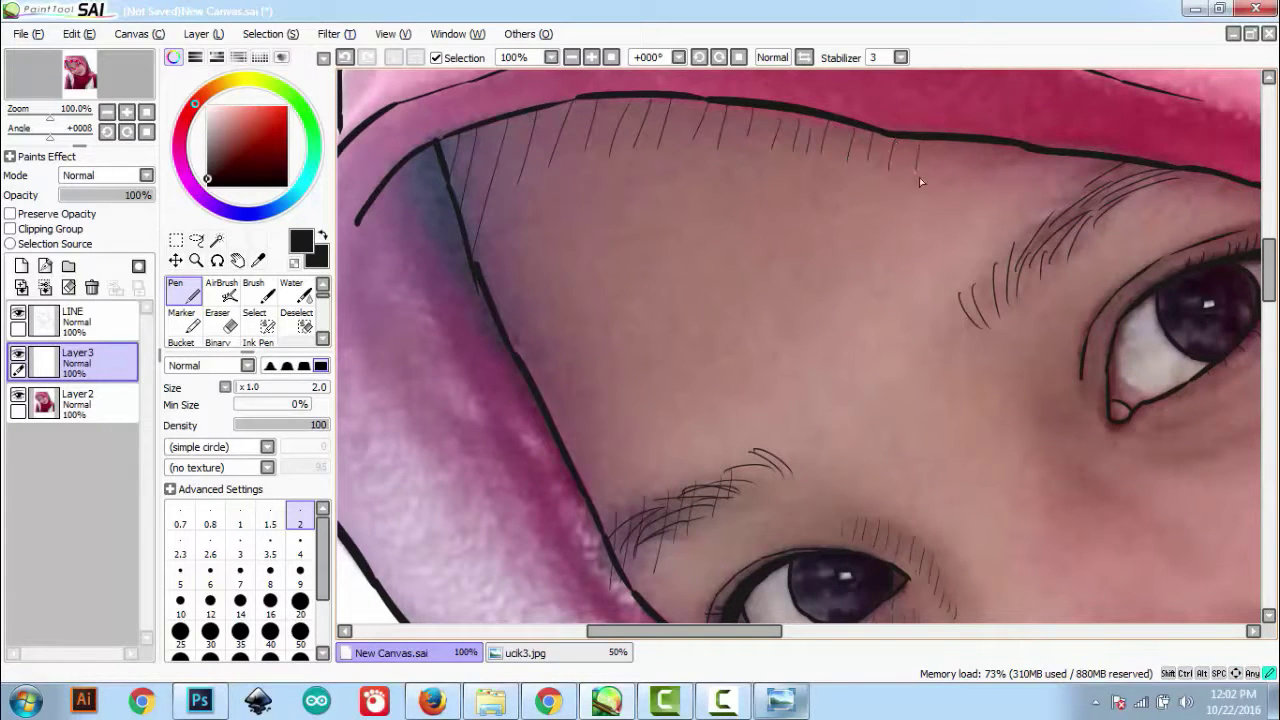
Set the pen size to 0.8 and hatch the shadow between the nose bridge and the right-hand eye's inner corner.
{"action": "scroll", "coordinate": [607, 530], "scroll_direction": "right", "scroll_amount": 5}
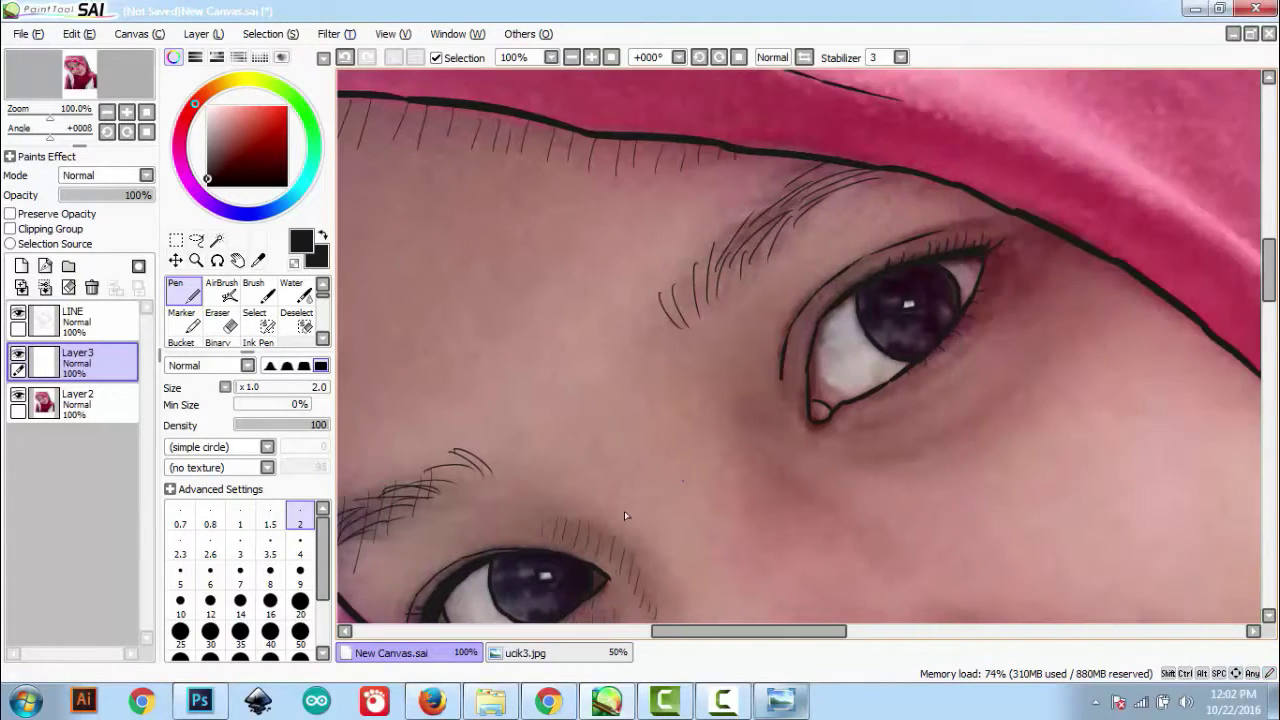
{"action": "scroll", "coordinate": [620, 515], "scroll_direction": "down", "scroll_amount": 1}
{"action": "key", "text": "bracketleft"}
{"action": "key", "text": "bracketleft"}
{"action": "key", "text": "bracketleft"}
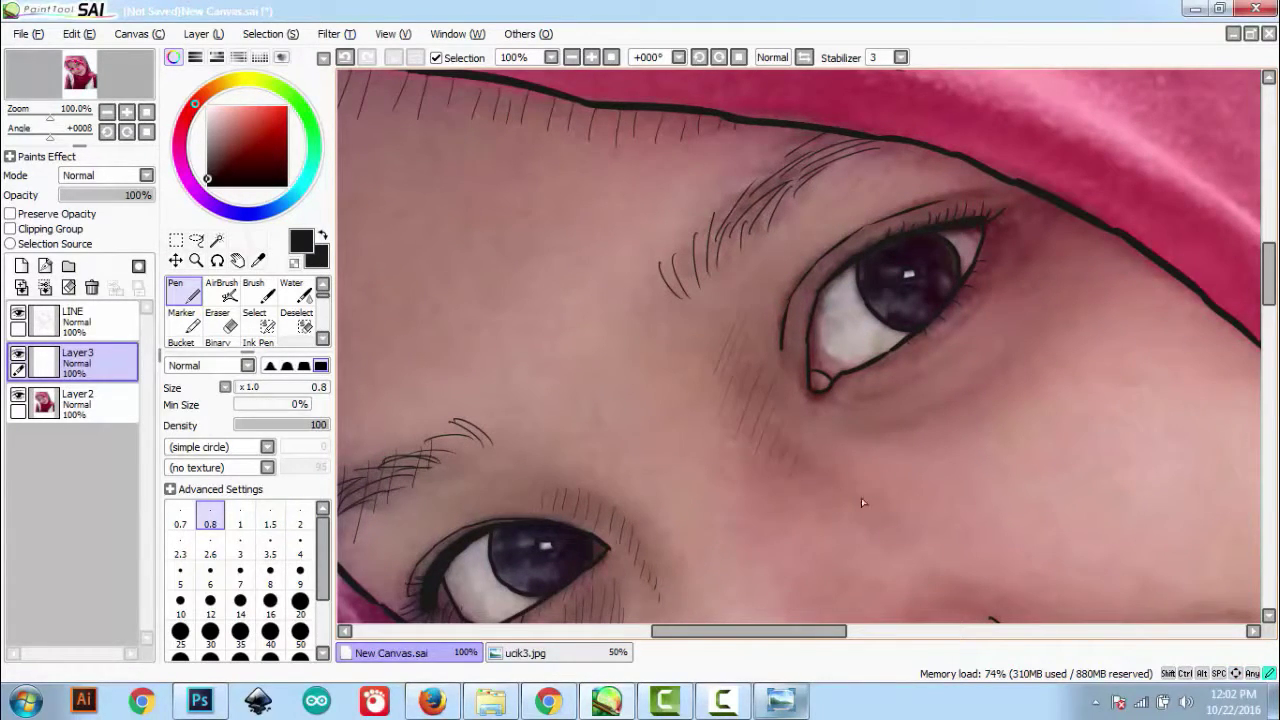
Hatch from the right-hand eye's outer corner to the headscarf at pen size 1, and shade below the eye at size 0.8.
{"action": "key", "text": "bracketright"}
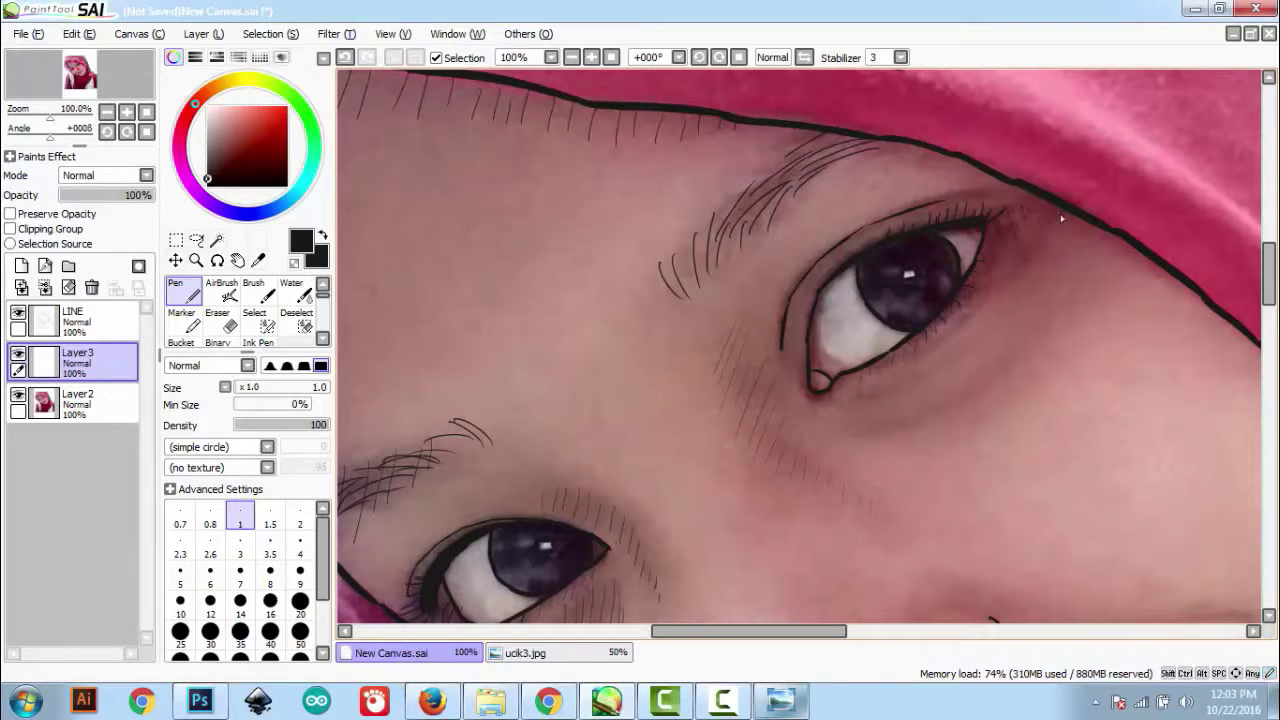
{"action": "scroll", "coordinate": [884, 143], "scroll_direction": "down", "scroll_amount": 3}
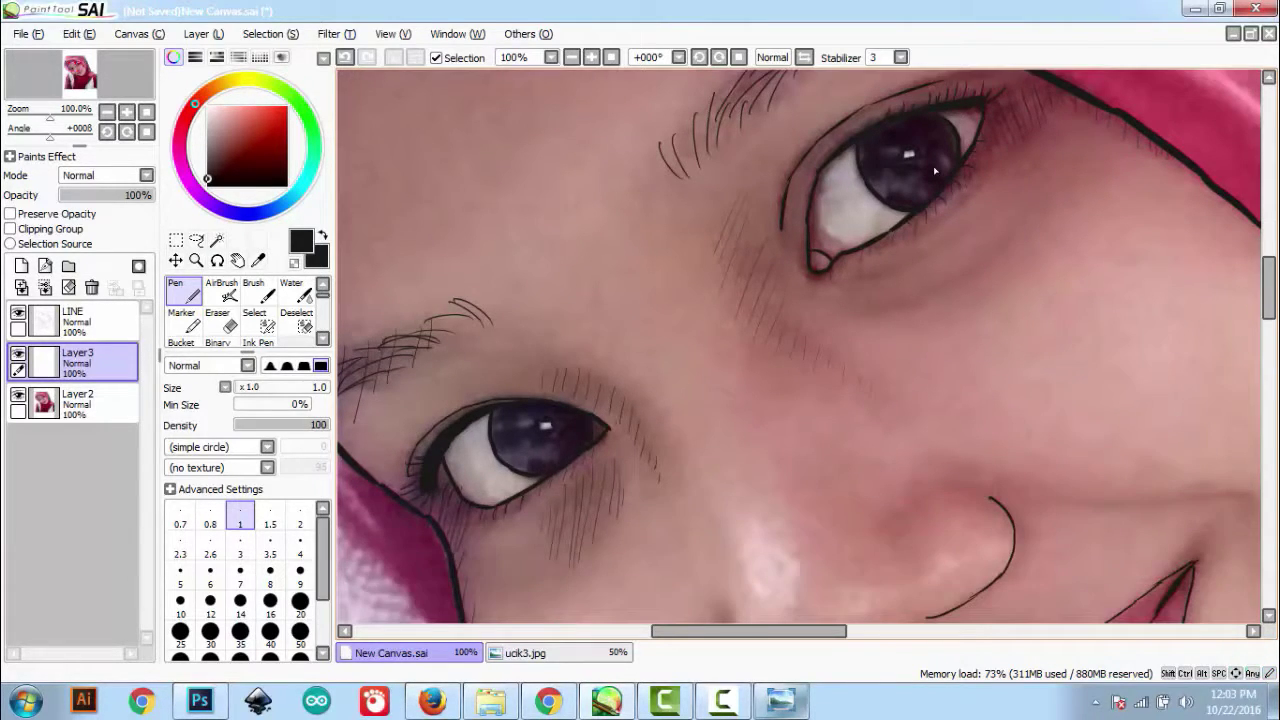
{"action": "key", "text": "bracketleft"}
Hatch the shadows beside the left-hand nostril and directly below the nose tip at pen size 1.
{"action": "scroll", "coordinate": [890, 268], "scroll_direction": "down", "scroll_amount": 7}
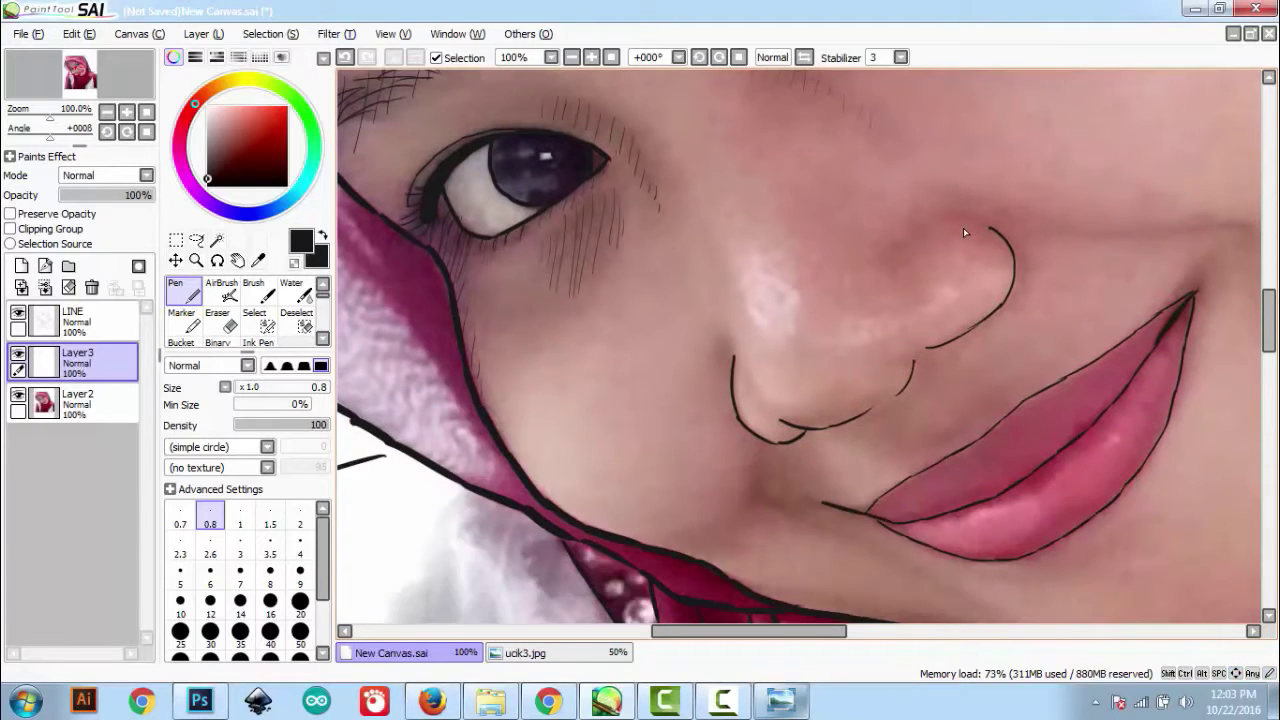
{"action": "key", "text": "bracketright"}
{"action": "left_click_drag", "start_coordinate": [710, 346], "coordinate": [722, 362]}
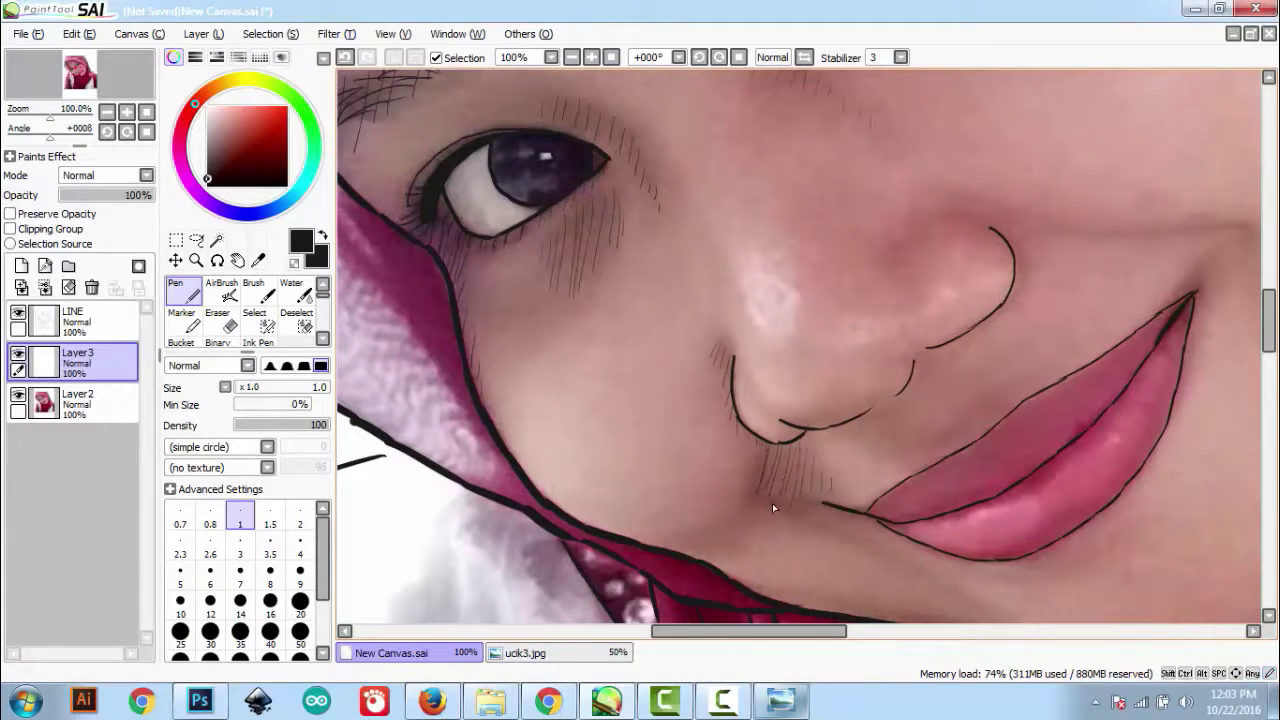
Hatch the lower left-hand cheek and the shadow running from the mouth corner towards the chin.
{"action": "key", "text": "Down"}
{"action": "key", "text": "Down"}
{"action": "key", "text": "Down"}
{"action": "key", "text": "Right"}
{"action": "left_click_drag", "start_coordinate": [817, 440], "coordinate": [865, 479]}
{"action": "left_click_drag", "start_coordinate": [881, 474], "coordinate": [885, 483]}
{"action": "left_click_drag", "start_coordinate": [939, 508], "coordinate": [944, 522]}
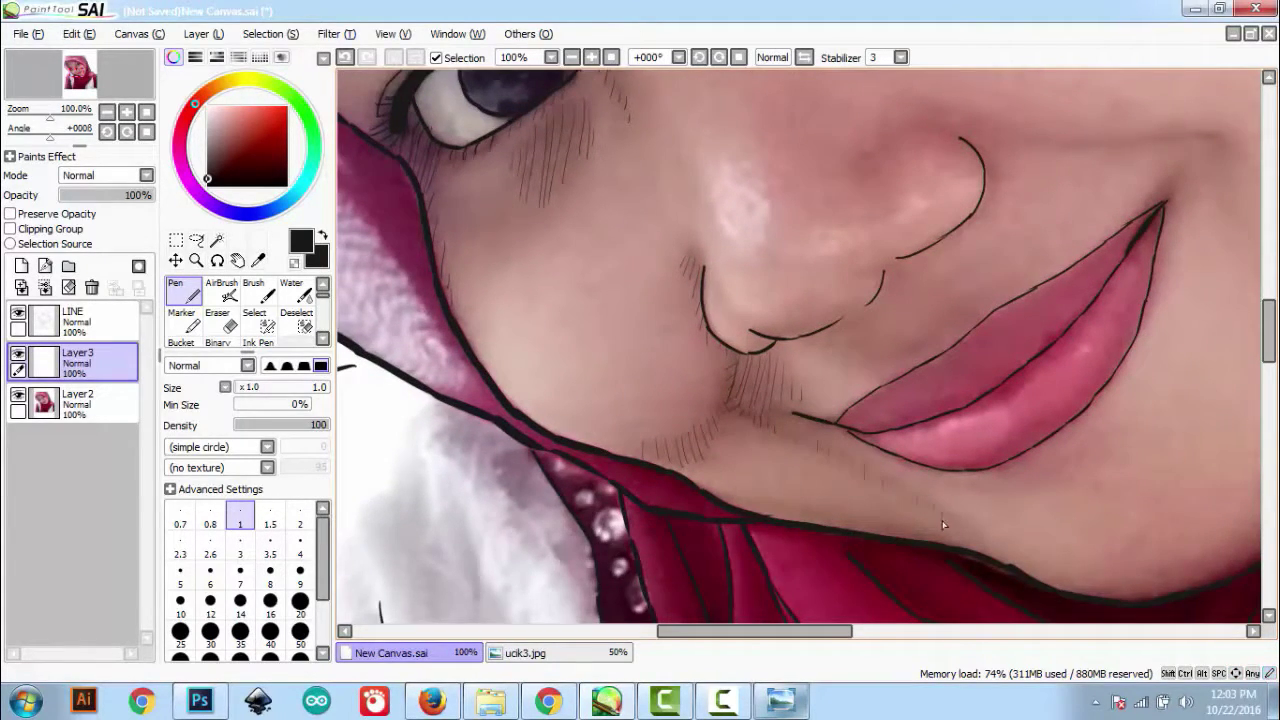
Set the pen size to 0.8 and hatch the shadow between the nose and the upper lip.
{"action": "key", "text": "Right"}
{"action": "key", "text": "Right"}
{"action": "key", "text": "bracketleft"}
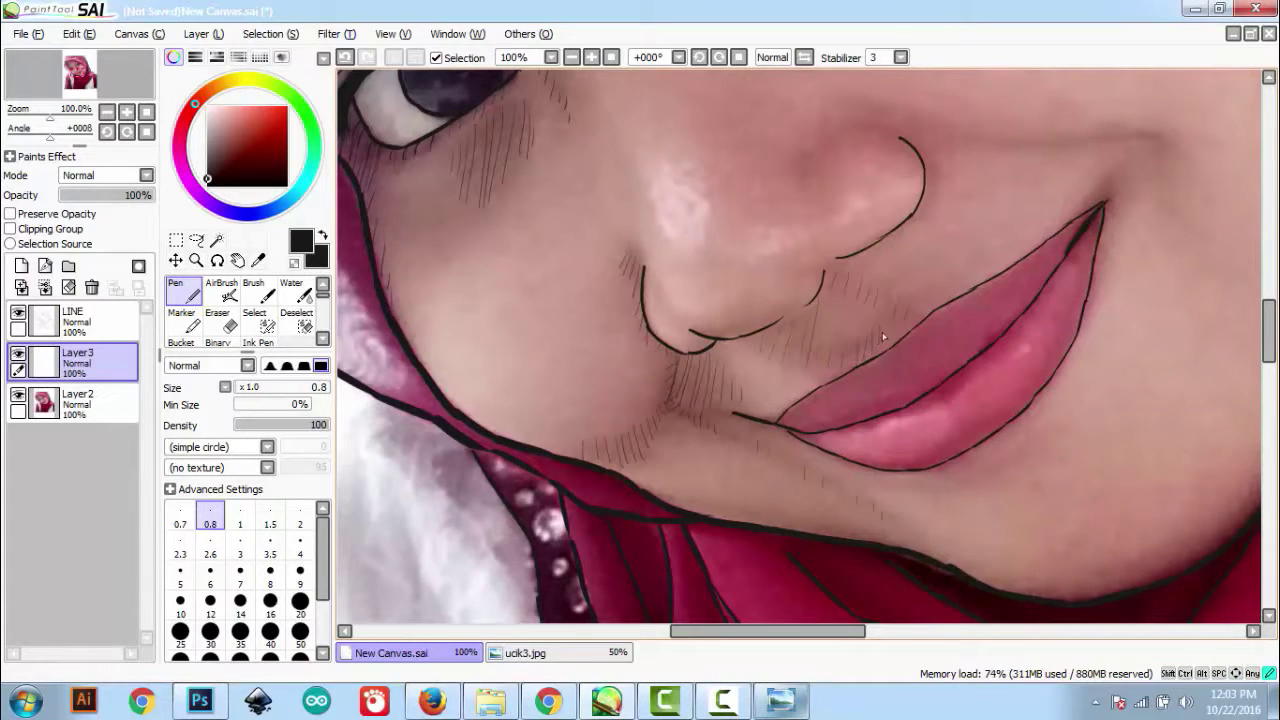
Hatch around the right-hand nostril and along the smile crease to the mouth's right-hand corner.
{"action": "scroll", "coordinate": [884, 337], "scroll_direction": "right", "scroll_amount": 2}
{"action": "scroll", "coordinate": [902, 334], "scroll_direction": "up", "scroll_amount": 3}
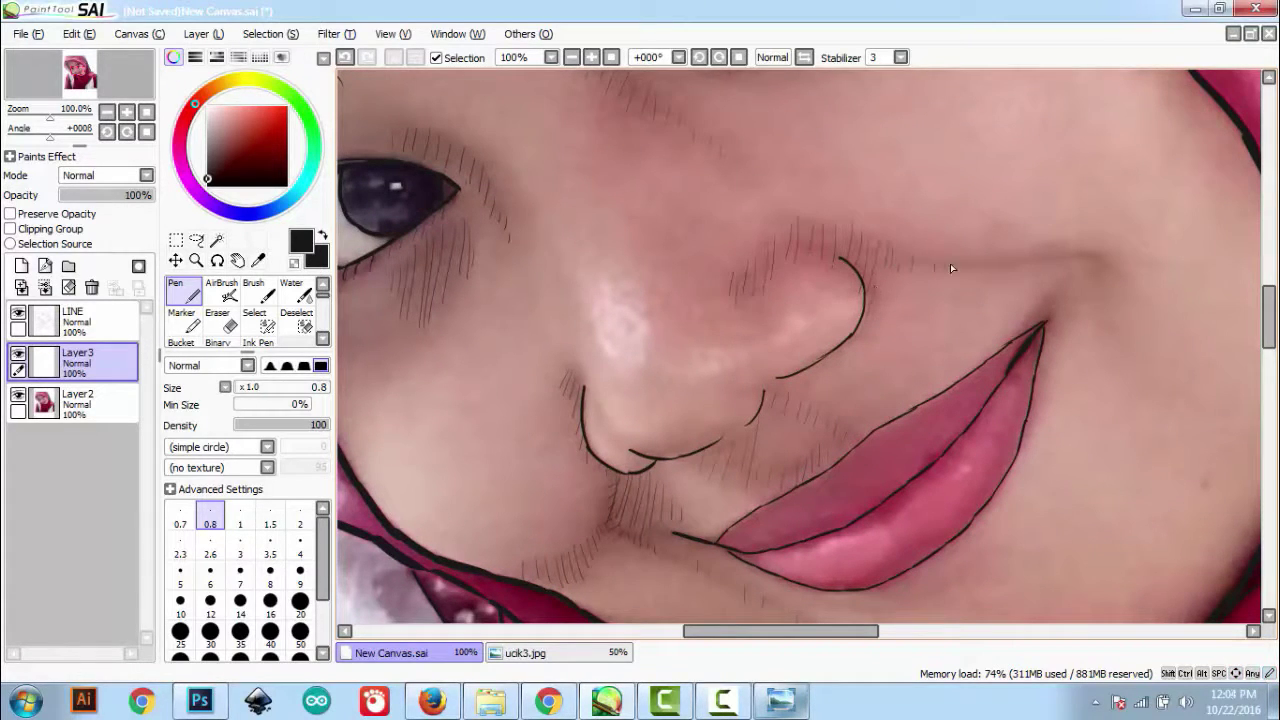
{"action": "scroll", "coordinate": [1040, 320], "scroll_direction": "left", "scroll_amount": 3}
{"action": "scroll", "coordinate": [1070, 290], "scroll_direction": "up", "scroll_amount": 2}
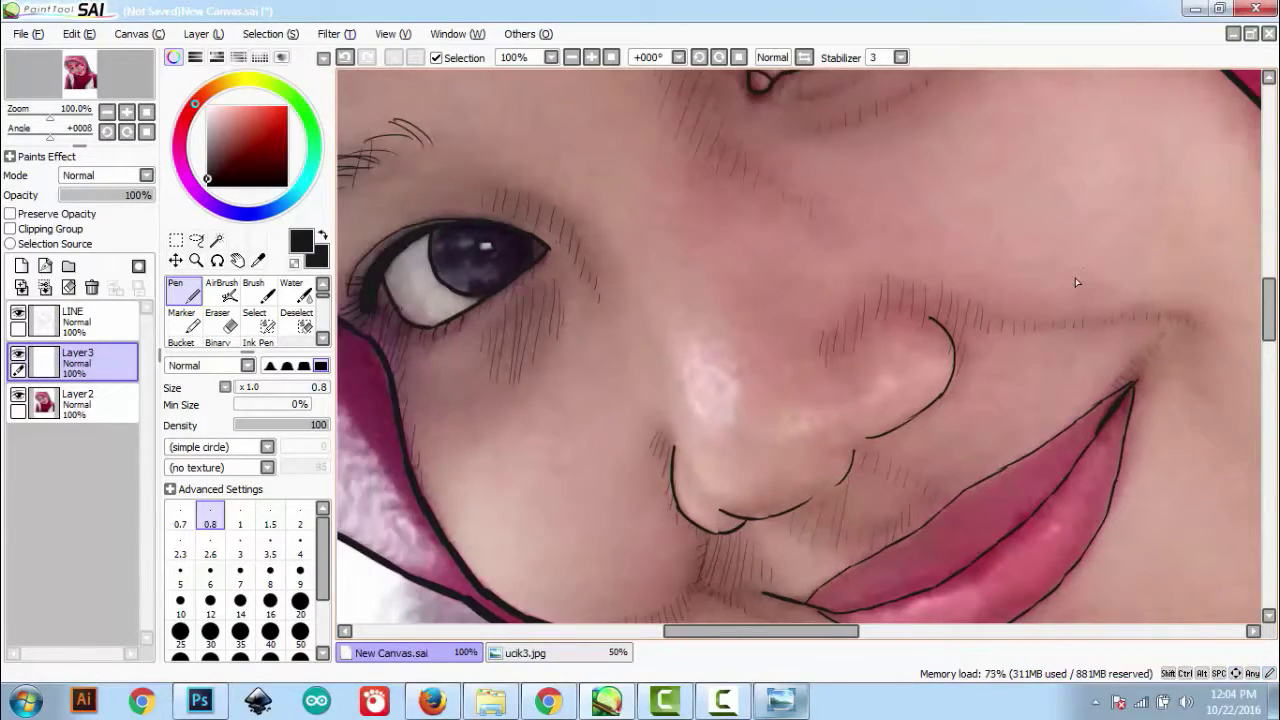
Hatch the chin and the right-hand jaw shadow along the headscarf's inner edge.
{"action": "scroll", "coordinate": [947, 345], "scroll_direction": "right", "scroll_amount": 4}
{"action": "scroll", "coordinate": [947, 345], "scroll_direction": "down", "scroll_amount": 5}
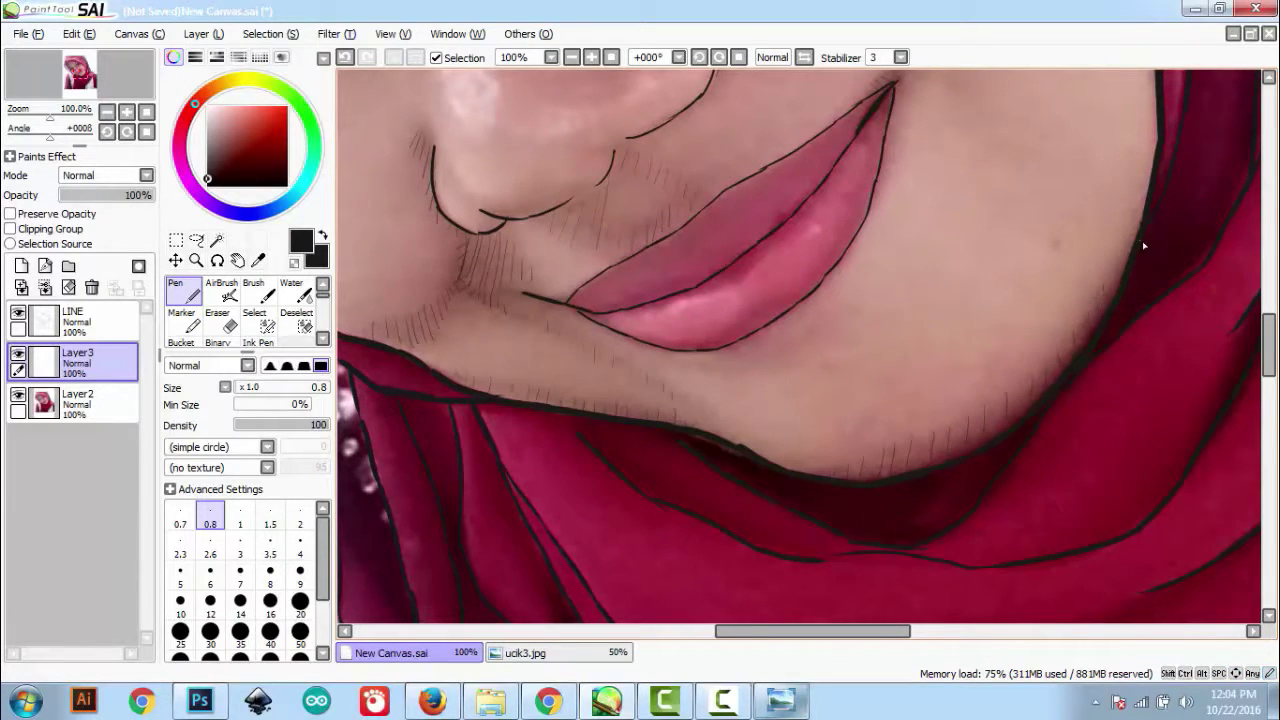
{"action": "scroll", "coordinate": [1110, 275], "scroll_direction": "up", "scroll_amount": 5}
{"action": "scroll", "coordinate": [1110, 275], "scroll_direction": "right", "scroll_amount": 2}
{"action": "key", "text": "bracketleft"}
{"action": "scroll", "coordinate": [824, 402], "scroll_direction": "down", "scroll_amount": 4}
{"action": "scroll", "coordinate": [824, 402], "scroll_direction": "left", "scroll_amount": 3}
Hatch the shading on the lips with short strokes, using pen sizes 0.8 and 1.
{"action": "key", "text": "bracketright"}
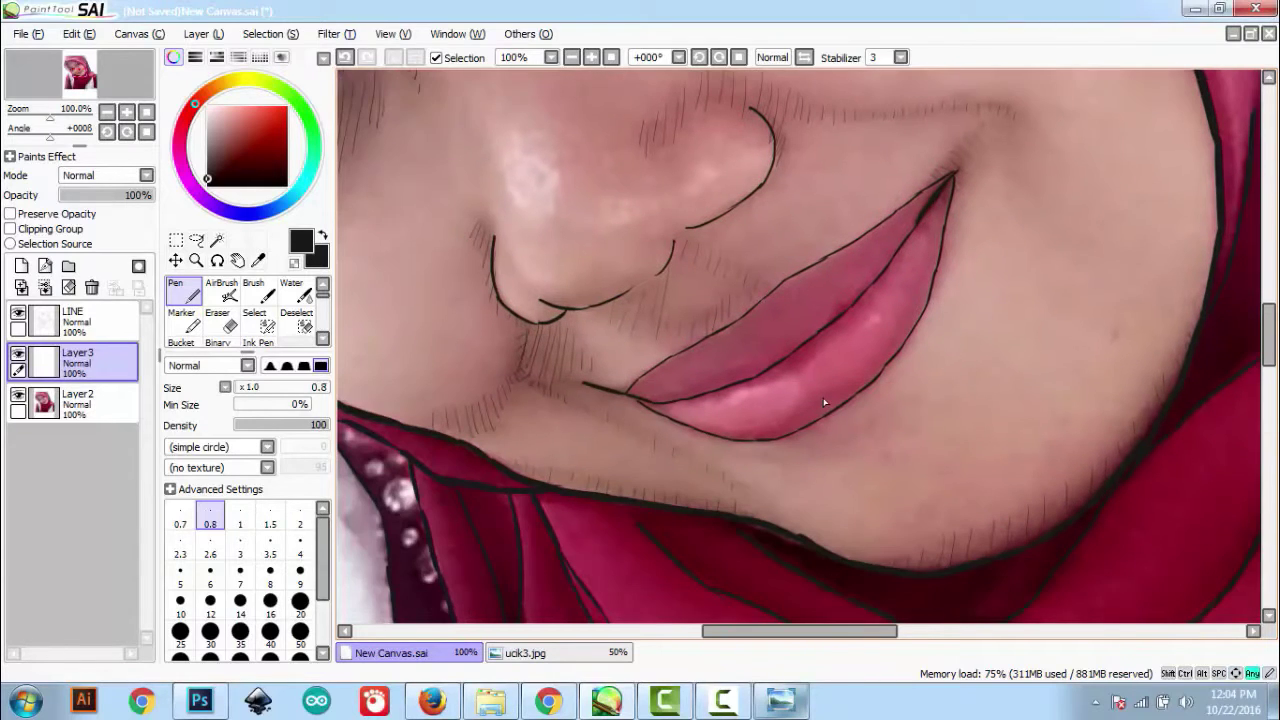
{"action": "scroll", "coordinate": [883, 283], "scroll_direction": "down", "scroll_amount": 1}
{"action": "key", "text": "bracketright"}
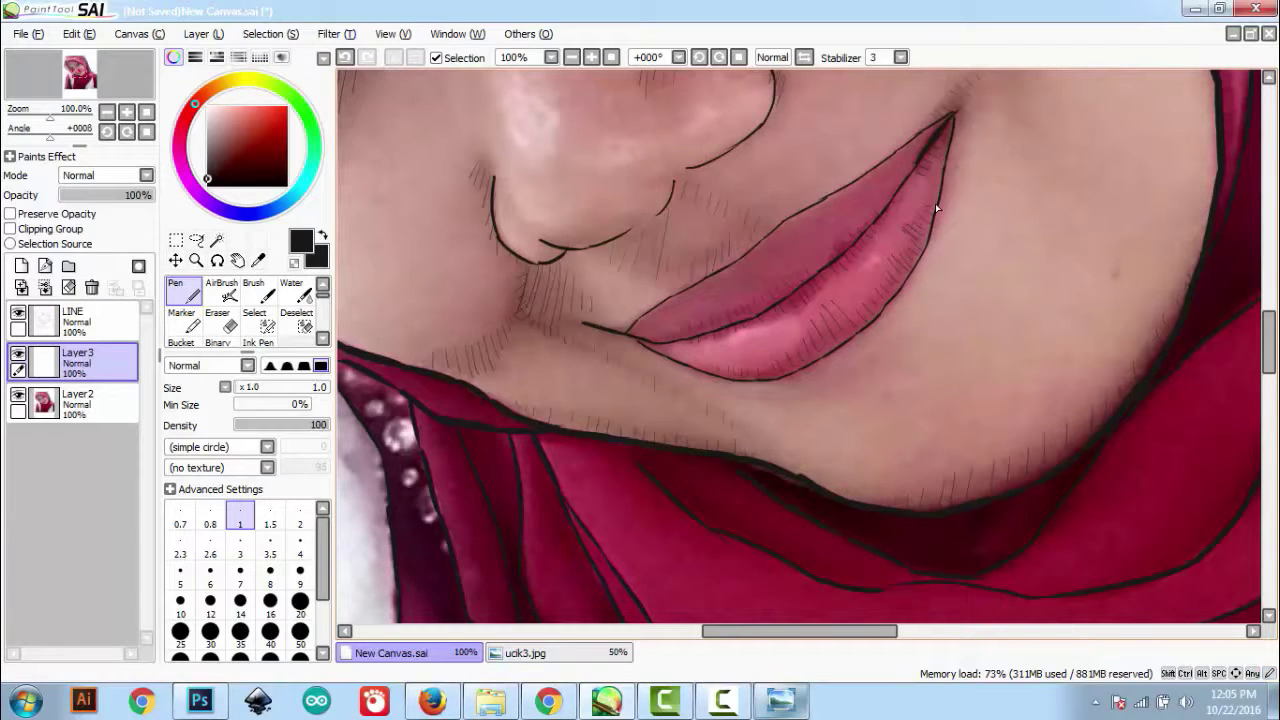
Set the pen size to 0.7 and hide the Layer2 photo to leave only the line art.
{"action": "scroll", "coordinate": [942, 205], "scroll_direction": "down", "scroll_amount": 1}
{"action": "key", "text": "bracketleft"}
{"action": "key", "text": "bracketleft"}
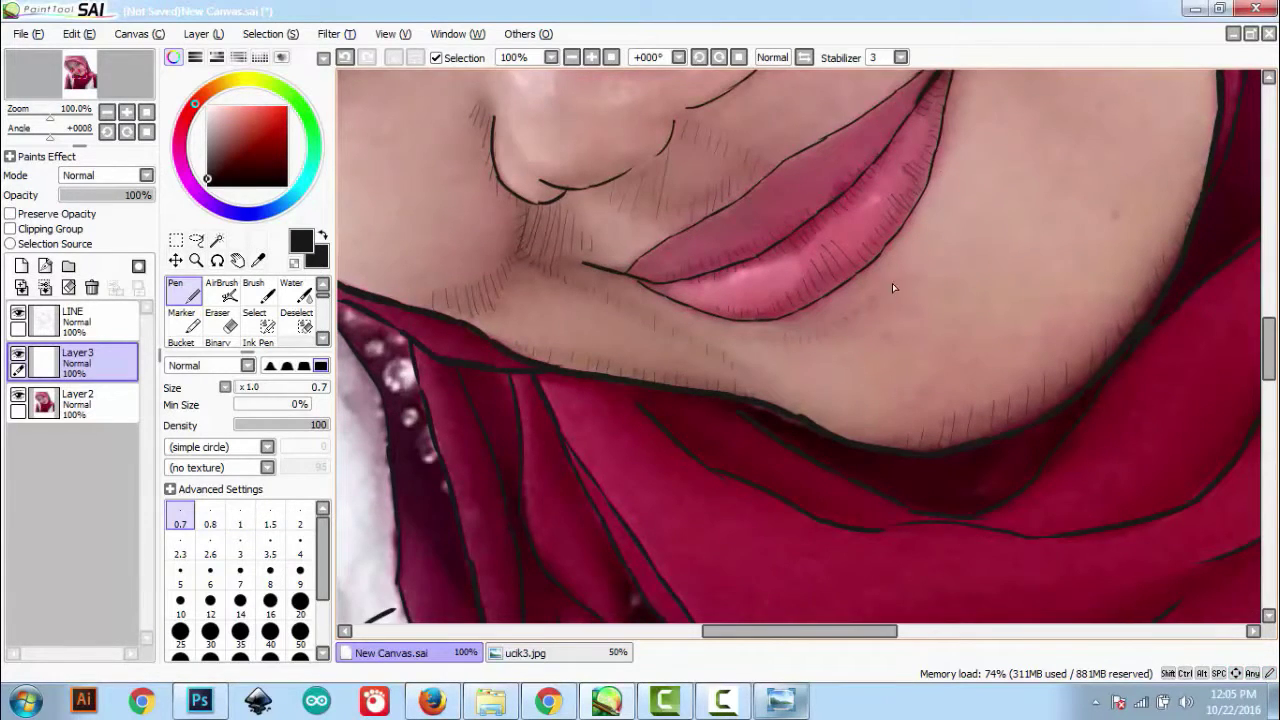
{"action": "scroll", "coordinate": [892, 283], "scroll_direction": "down", "scroll_amount": 4}
{"action": "key", "text": "Up"}
{"action": "key", "text": "Up"}
{"action": "key", "text": "Up"}
{"action": "key", "text": "Right"}
{"action": "left_click", "coordinate": [18, 394]}
{"action": "key", "text": "Up"}
{"action": "key", "text": "Right"}
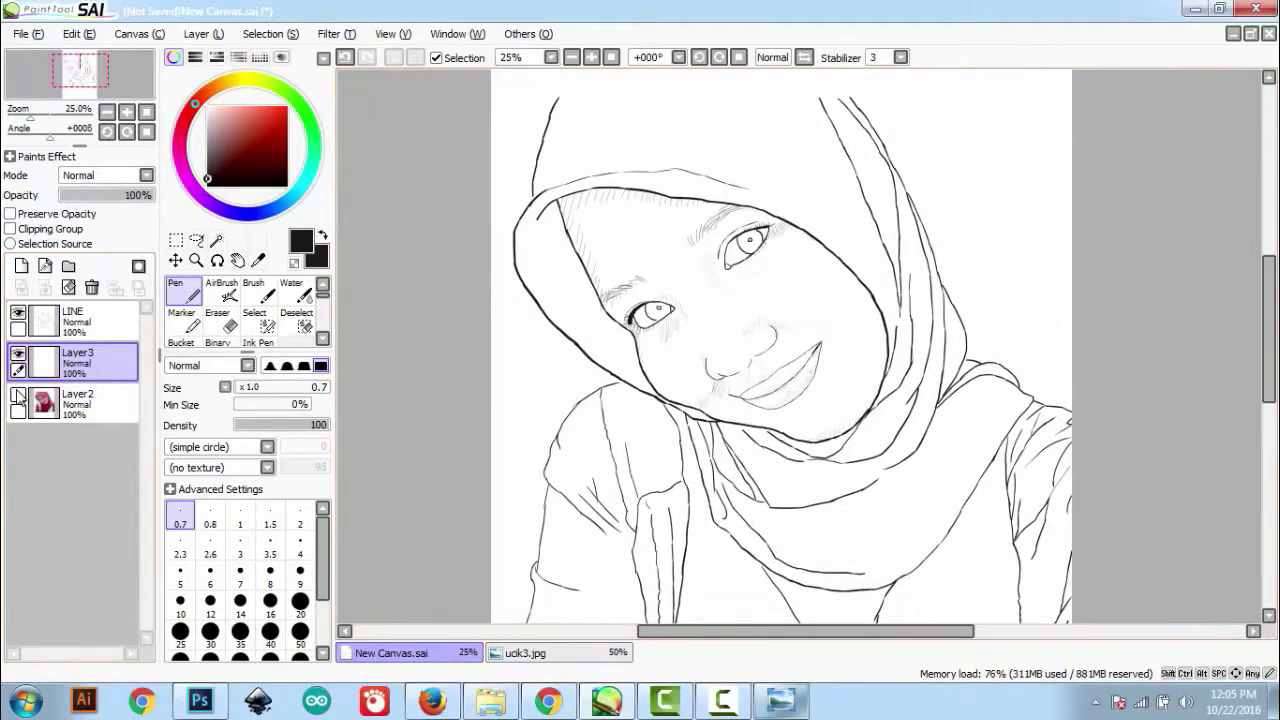
Add a new layer beneath Layer3 and set the pen to a dark grey at size 35.
{"action": "left_click", "coordinate": [21, 266]}
{"action": "left_click_drag", "start_coordinate": [105, 365], "coordinate": [111, 414]}
{"action": "scroll", "coordinate": [111, 414], "scroll_direction": "up", "scroll_amount": 4}
{"action": "key", "text": "Up"}
{"action": "key", "text": "Up"}
{"action": "key", "text": "Up"}
{"action": "key", "text": "Up"}
{"action": "key", "text": "Up"}
{"action": "key", "text": "Up"}
{"action": "key", "text": "Up"}
{"action": "key", "text": "Up"}
{"action": "key", "text": "Up"}
{"action": "key", "text": "Up"}
{"action": "key", "text": "Up"}
{"action": "key", "text": "Up"}
{"action": "key", "text": "Up"}
{"action": "key", "text": "Up"}
{"action": "key", "text": "Right"}
{"action": "key", "text": "Right"}
{"action": "key", "text": "Right"}
{"action": "key", "text": "Right"}
{"action": "key", "text": "Right"}
{"action": "key", "text": "Right"}
{"action": "key", "text": "Right"}
{"action": "key", "text": "Right"}
{"action": "key", "text": "Right"}
{"action": "key", "text": "Right"}
{"action": "key", "text": "Right"}
{"action": "key", "text": "Right"}
{"action": "key", "text": "Right"}
{"action": "key", "text": "Right"}
{"action": "key", "text": "Right"}
{"action": "left_click", "coordinate": [208, 173]}
{"action": "key", "text": "bracketright"}
{"action": "key", "text": "bracketright"}
{"action": "key", "text": "bracketright"}
{"action": "key", "text": "bracketright"}
{"action": "key", "text": "bracketright"}
{"action": "key", "text": "bracketright"}
{"action": "key", "text": "bracketright"}
{"action": "key", "text": "bracketright"}
{"action": "key", "text": "bracketright"}
{"action": "key", "text": "bracketright"}
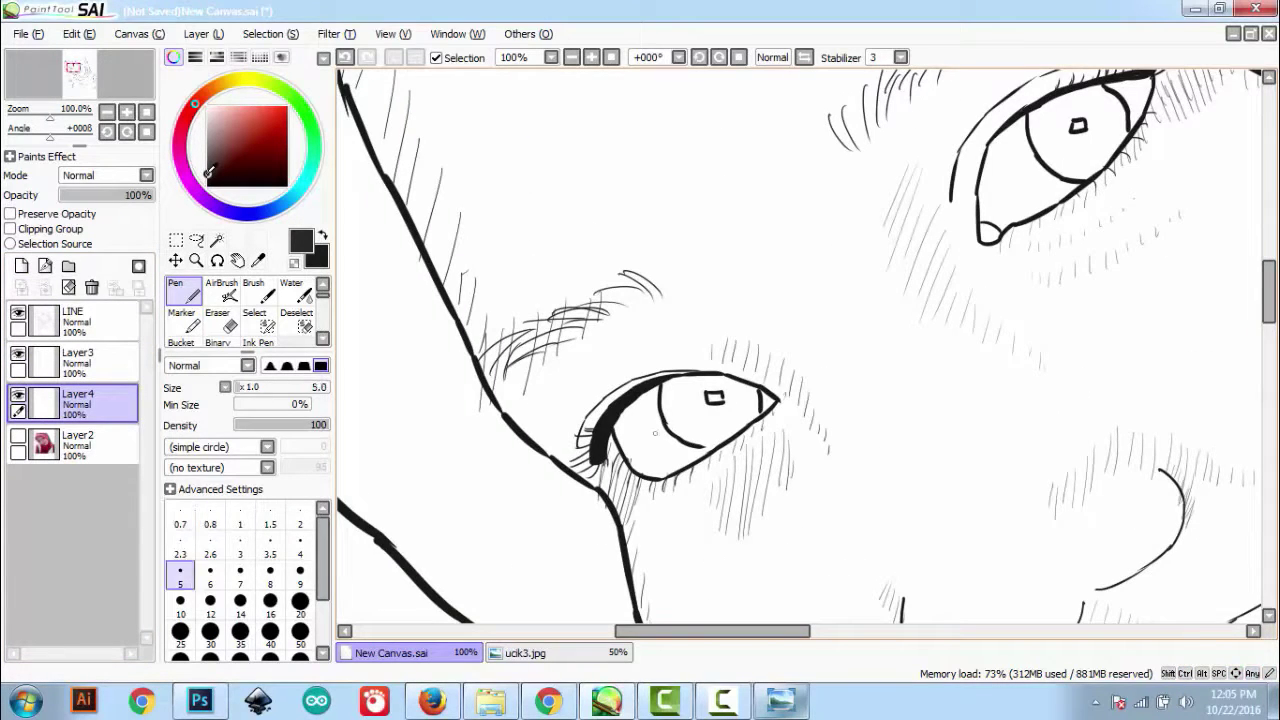
{"action": "key", "text": "bracketright"}
{"action": "key", "text": "bracketright"}
{"action": "key", "text": "bracketright"}
{"action": "key", "text": "bracketright"}
{"action": "key", "text": "bracketright"}
{"action": "key", "text": "bracketright"}
{"action": "key", "text": "bracketright"}
{"action": "key", "text": "bracketright"}
{"action": "key", "text": "bracketright"}
{"action": "key", "text": "bracketright"}
{"action": "key", "text": "bracketright"}
{"action": "key", "text": "bracketright"}
Fill the irises of both eyes solid dark grey within their outlines, leaving the small highlights white.
{"action": "left_click", "coordinate": [625, 424]}
{"action": "scroll", "coordinate": [637, 433], "scroll_direction": "up", "scroll_amount": 3}
{"action": "left_click", "coordinate": [595, 438]}
{"action": "key", "text": "ctrl+z"}
{"action": "key", "text": "ctrl+z"}
{"action": "mouse_move", "coordinate": [721, 288]}
{"action": "left_mouse_down"}
{"action": "mouse_move", "coordinate": [728, 361]}
{"action": "mouse_move", "coordinate": [815, 432]}
{"action": "mouse_move", "coordinate": [885, 449]}
{"action": "left_mouse_up"}
{"action": "key", "text": "ctrl+z"}
{"action": "left_click_drag", "start_coordinate": [988, 354], "coordinate": [1000, 295]}
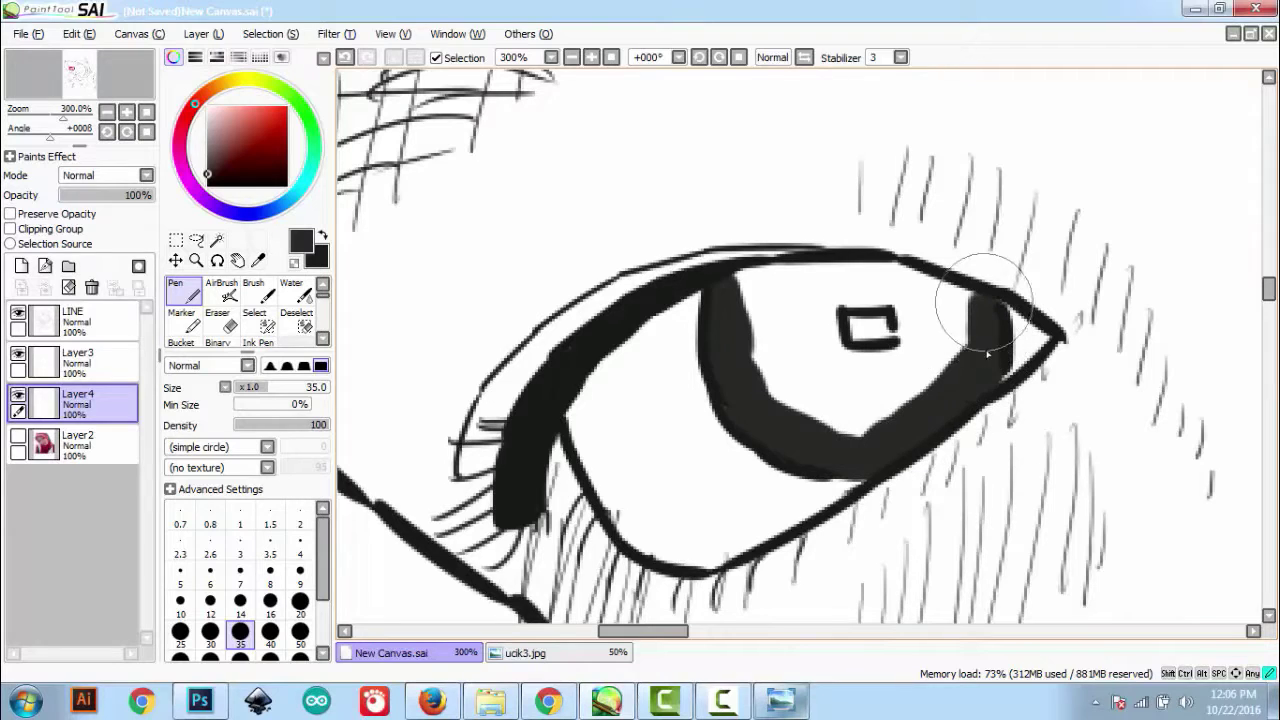
{"action": "mouse_move", "coordinate": [742, 290]}
{"action": "left_mouse_down"}
{"action": "mouse_move", "coordinate": [808, 266]}
{"action": "mouse_move", "coordinate": [865, 280]}
{"action": "mouse_move", "coordinate": [910, 313]}
{"action": "mouse_move", "coordinate": [771, 292]}
{"action": "mouse_move", "coordinate": [851, 425]}
{"action": "mouse_move", "coordinate": [931, 330]}
{"action": "left_mouse_up"}
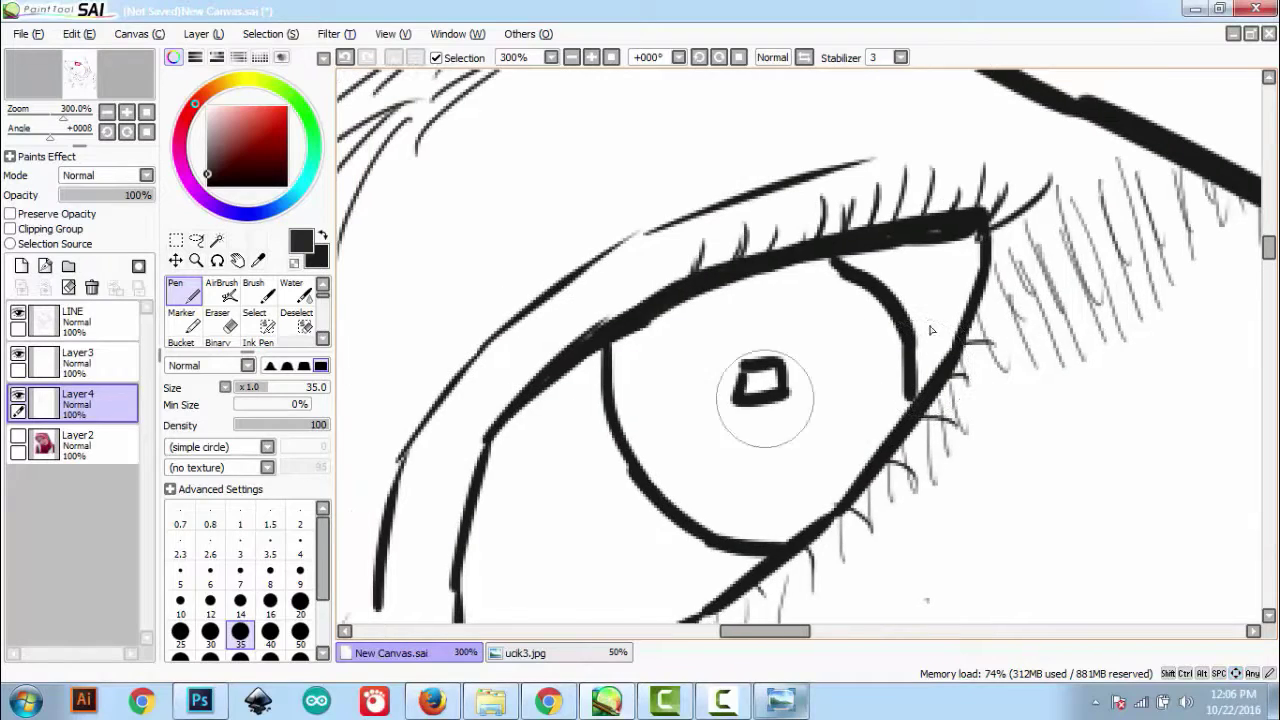
{"action": "mouse_move", "coordinate": [640, 360]}
{"action": "left_mouse_down"}
{"action": "mouse_move", "coordinate": [629, 391]}
{"action": "mouse_move", "coordinate": [656, 455]}
{"action": "mouse_move", "coordinate": [697, 501]}
{"action": "mouse_move", "coordinate": [779, 523]}
{"action": "mouse_move", "coordinate": [823, 497]}
{"action": "mouse_move", "coordinate": [892, 408]}
{"action": "mouse_move", "coordinate": [883, 331]}
{"action": "mouse_move", "coordinate": [818, 271]}
{"action": "mouse_move", "coordinate": [679, 313]}
{"action": "mouse_move", "coordinate": [719, 483]}
{"action": "mouse_move", "coordinate": [825, 453]}
{"action": "mouse_move", "coordinate": [803, 310]}
{"action": "mouse_move", "coordinate": [754, 440]}
{"action": "mouse_move", "coordinate": [796, 406]}
{"action": "mouse_move", "coordinate": [768, 342]}
{"action": "mouse_move", "coordinate": [725, 433]}
{"action": "mouse_move", "coordinate": [811, 340]}
{"action": "left_mouse_up"}
{"action": "scroll", "coordinate": [834, 397], "scroll_direction": "down", "scroll_amount": 6}
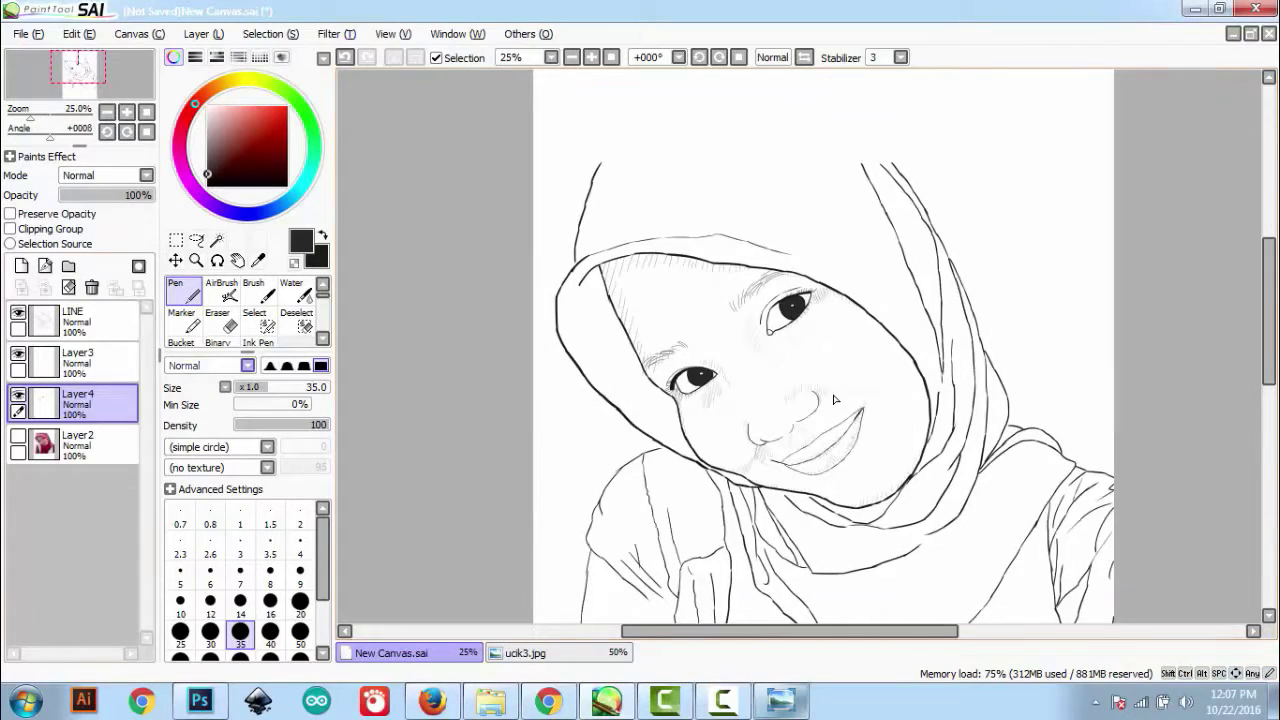
Show and select Layer2, set the pen size to 0.7, and hatch the nose bridge and the area above the left-hand eye.
{"action": "left_click", "coordinate": [45, 445]}
{"action": "left_click", "coordinate": [18, 436]}
{"action": "key", "text": "ctrl+plus"}
{"action": "key", "text": "ctrl+plus"}
{"action": "key", "text": "ctrl+plus"}
{"action": "key", "text": "bracketleft"}
{"action": "key", "text": "bracketleft"}
{"action": "key", "text": "bracketleft"}
{"action": "key", "text": "bracketleft"}
{"action": "key", "text": "bracketleft"}
{"action": "key", "text": "bracketleft"}
{"action": "key", "text": "bracketleft"}
{"action": "key", "text": "bracketleft"}
{"action": "key", "text": "bracketleft"}
{"action": "key", "text": "bracketleft"}
{"action": "key", "text": "bracketleft"}
{"action": "key", "text": "bracketleft"}
{"action": "key", "text": "bracketleft"}
{"action": "key", "text": "bracketleft"}
{"action": "key", "text": "bracketleft"}
{"action": "key", "text": "bracketleft"}
{"action": "key", "text": "bracketleft"}
{"action": "key", "text": "bracketleft"}
{"action": "key", "text": "bracketleft"}
{"action": "key", "text": "bracketleft"}
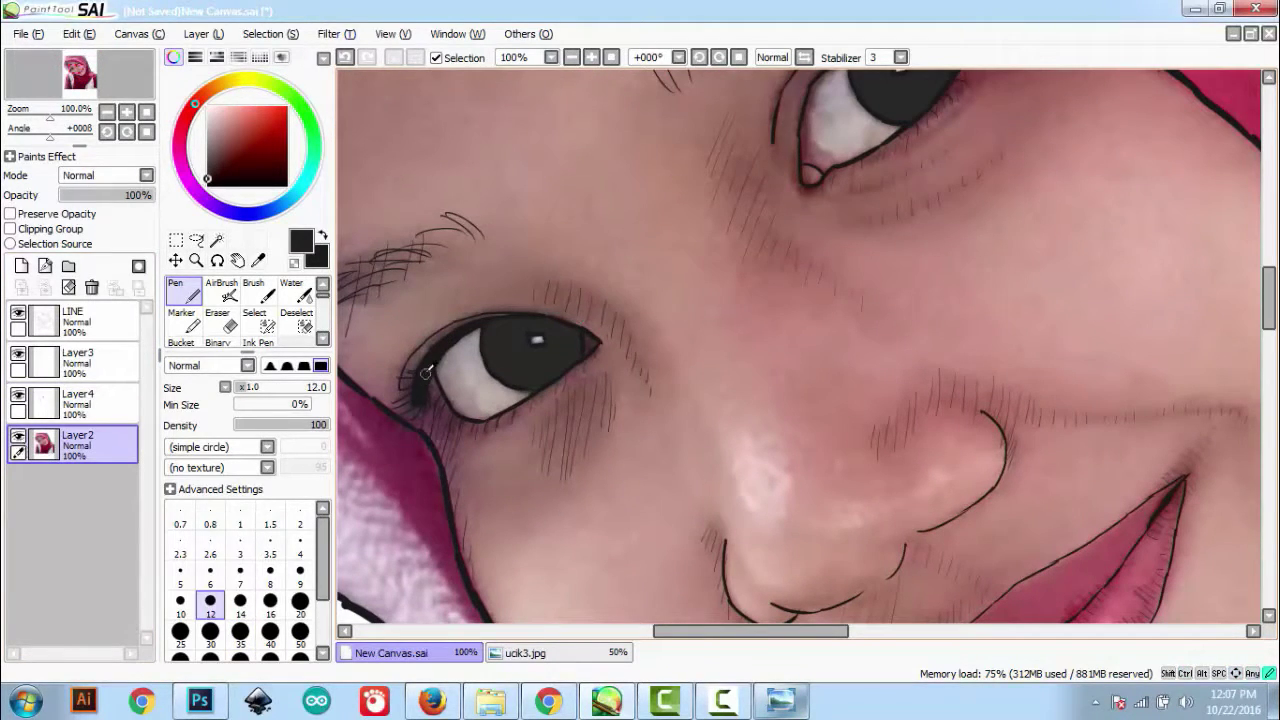
{"action": "left_click_drag", "start_coordinate": [743, 232], "coordinate": [728, 310]}
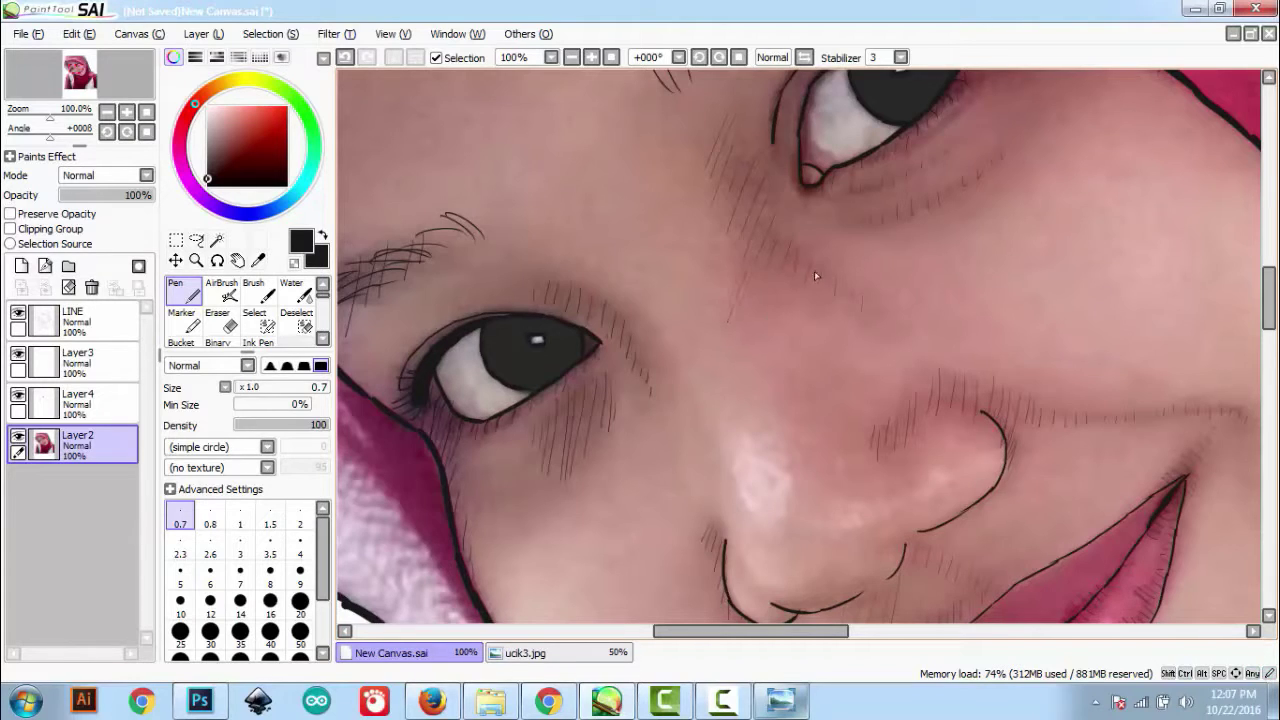
{"action": "left_click_drag", "start_coordinate": [830, 402], "coordinate": [826, 311]}
{"action": "left_click_drag", "start_coordinate": [640, 250], "coordinate": [823, 311]}
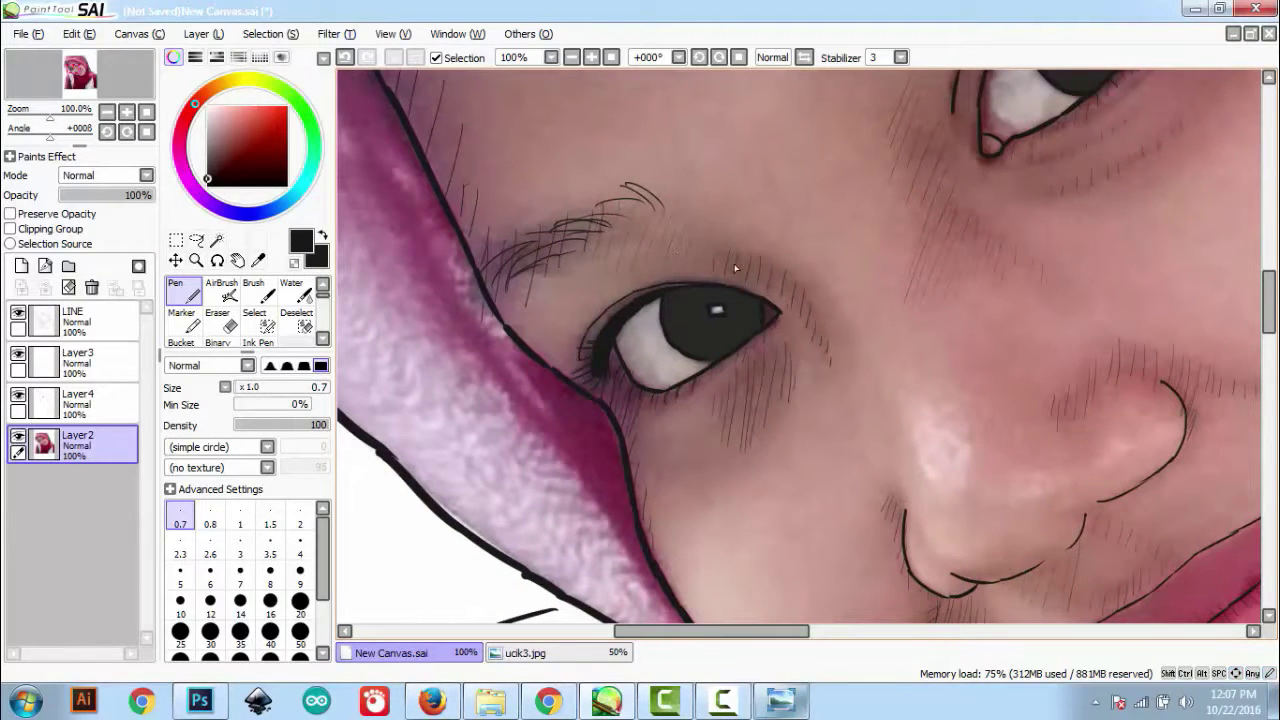
Hatch the cheek shadow just beyond the mouth's right-hand corner with short fine strokes.
{"action": "key", "text": "Right"}
{"action": "key", "text": "Right"}
{"action": "key", "text": "Down"}
{"action": "key", "text": "Down"}
{"action": "key", "text": "Down"}
{"action": "key", "text": "Down"}
{"action": "key", "text": "Down"}
{"action": "key", "text": "Down"}
{"action": "key", "text": "Down"}
{"action": "key", "text": "Down"}
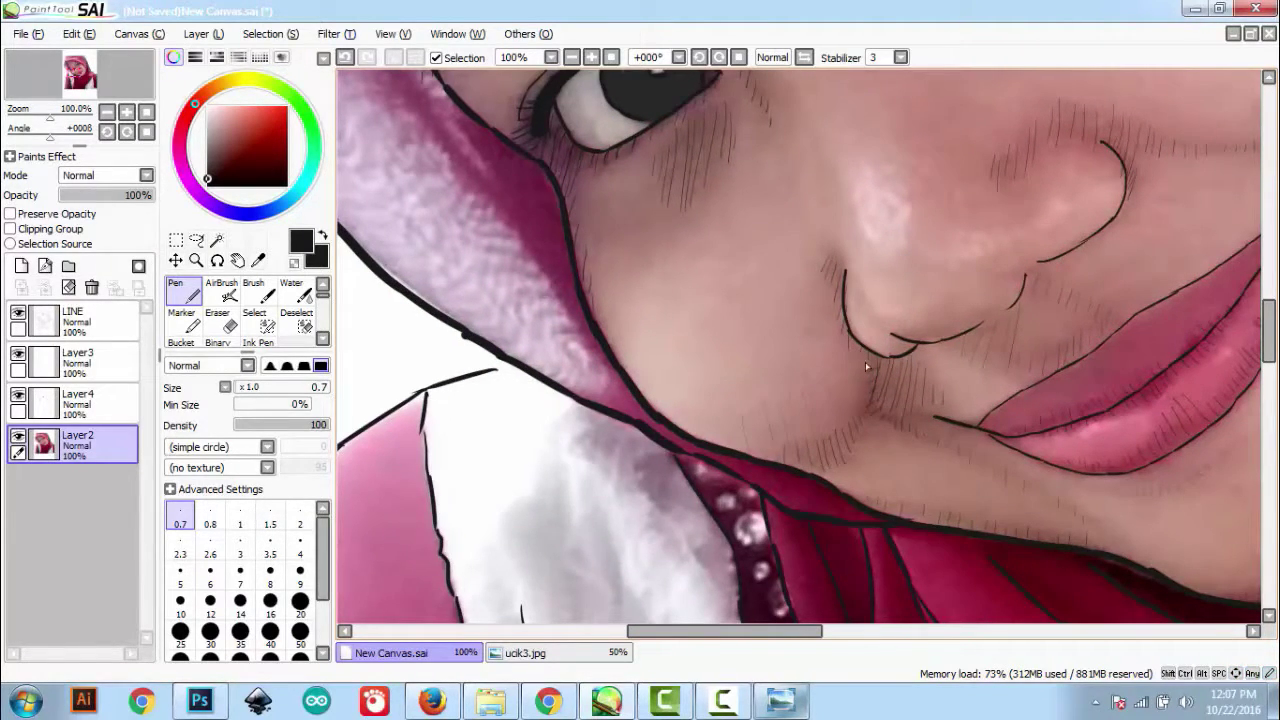
{"action": "key", "text": "Right"}
{"action": "key", "text": "Right"}
{"action": "key", "text": "Right"}
{"action": "key", "text": "Right"}
{"action": "key", "text": "Right"}
{"action": "key", "text": "Right"}
{"action": "key", "text": "Right"}
{"action": "key", "text": "Right"}
{"action": "key", "text": "Right"}
{"action": "key", "text": "Right"}
{"action": "key", "text": "Right"}
{"action": "key", "text": "Right"}
{"action": "key", "text": "Right"}
{"action": "key", "text": "Right"}
{"action": "key", "text": "Right"}
{"action": "key", "text": "Up"}
{"action": "key", "text": "Up"}
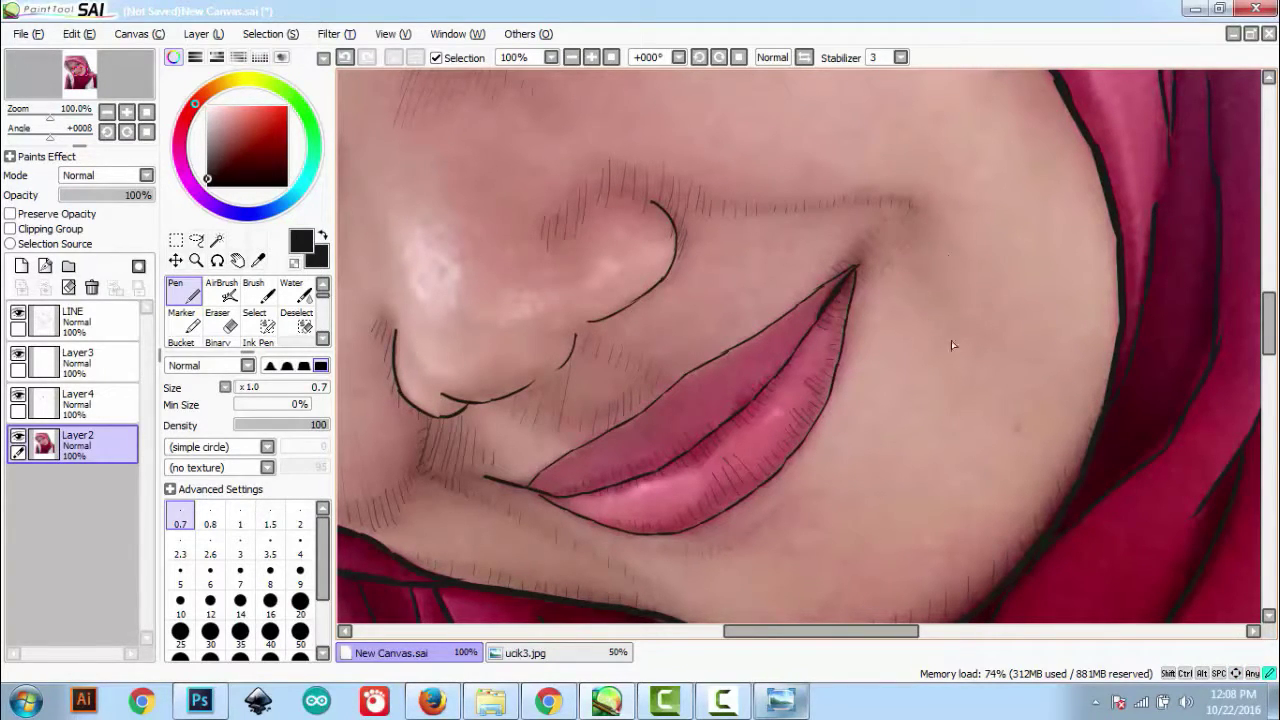
Set the pen size to 0.8 and hatch the right-hand cheek and temple along the headscarf's inner edge.
{"action": "scroll", "coordinate": [951, 340], "scroll_direction": "up", "scroll_amount": 3}
{"action": "key", "text": "bracketright"}
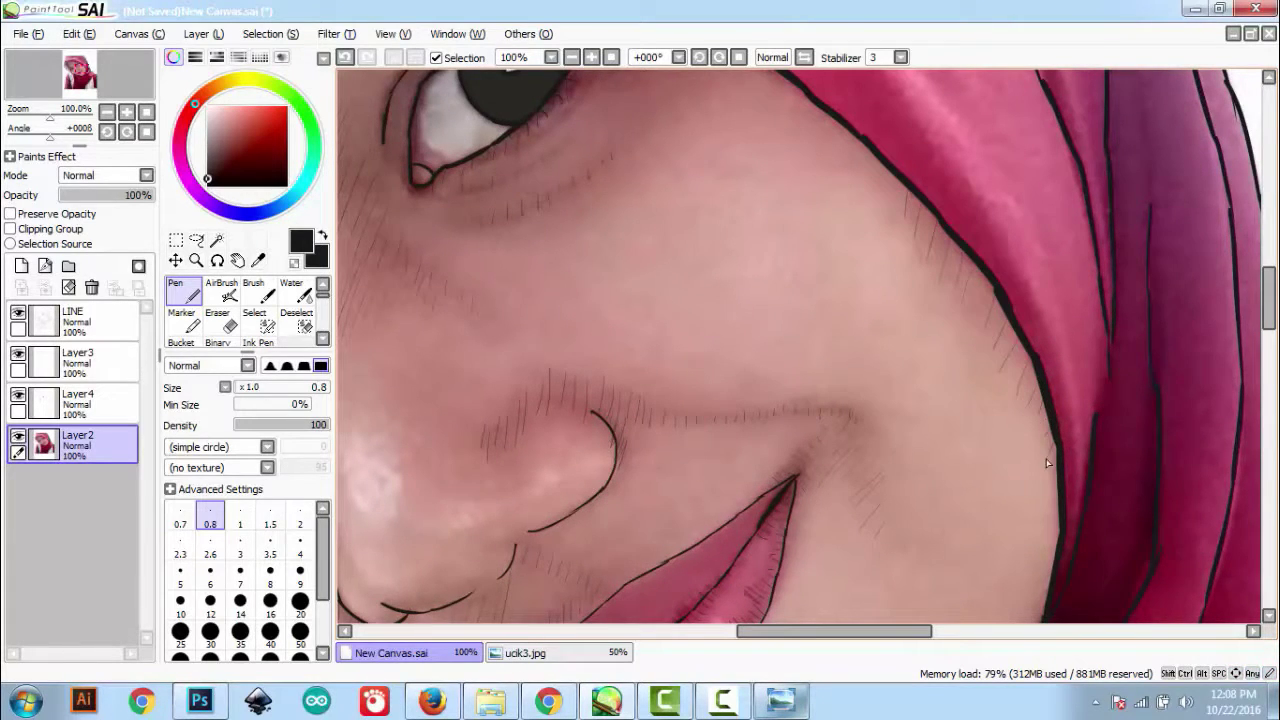
{"action": "scroll", "coordinate": [1047, 463], "scroll_direction": "up", "scroll_amount": 2}
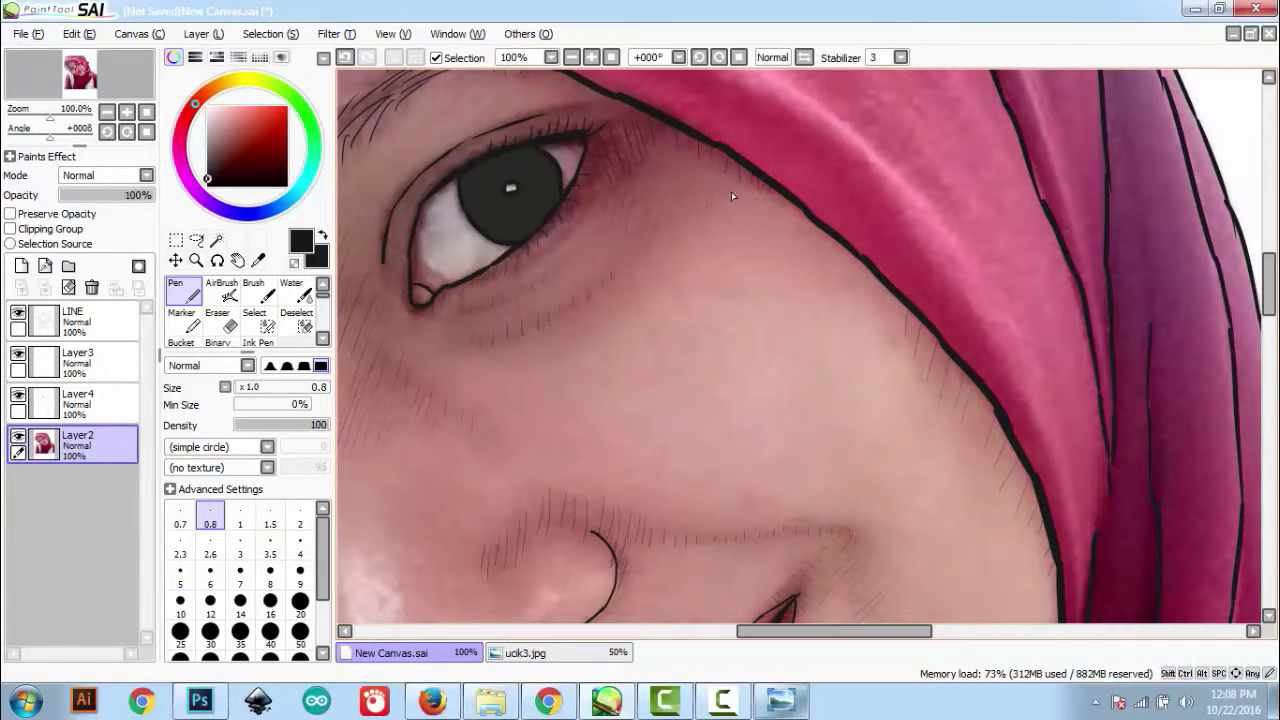
Set the pen size to 0.7 and hatch the side of the nose with long vertical strokes.
{"action": "scroll", "coordinate": [739, 205], "scroll_direction": "down", "scroll_amount": 3}
{"action": "key", "text": "bracketleft"}
{"action": "scroll", "coordinate": [846, 152], "scroll_direction": "left", "scroll_amount": 3}
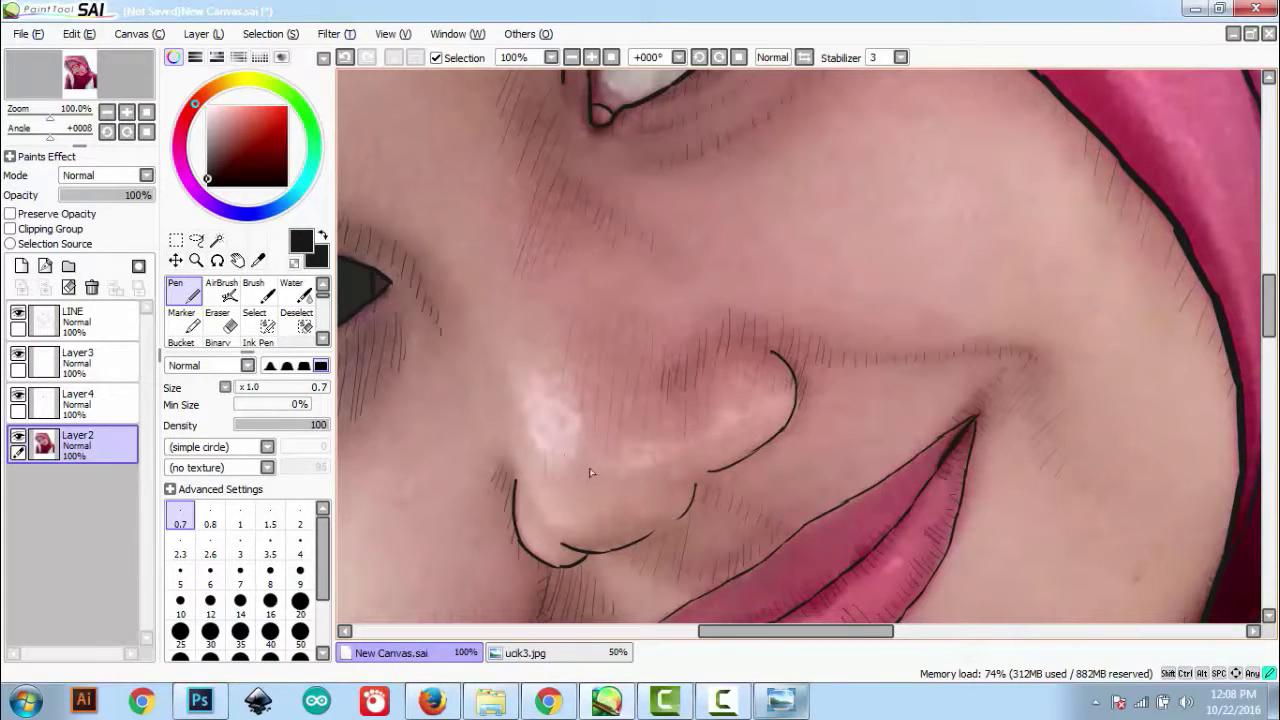
Hatch the lower edge and tip of the nose with pen sizes 1.5 and 1.
{"action": "key", "text": "bracketright"}
{"action": "key", "text": "bracketright"}
{"action": "key", "text": "bracketright"}
{"action": "mouse_move", "coordinate": [684, 478]}
{"action": "left_mouse_down"}
{"action": "mouse_move", "coordinate": [680, 488]}
{"action": "mouse_move", "coordinate": [704, 484]}
{"action": "left_mouse_up"}
{"action": "key", "text": "Left"}
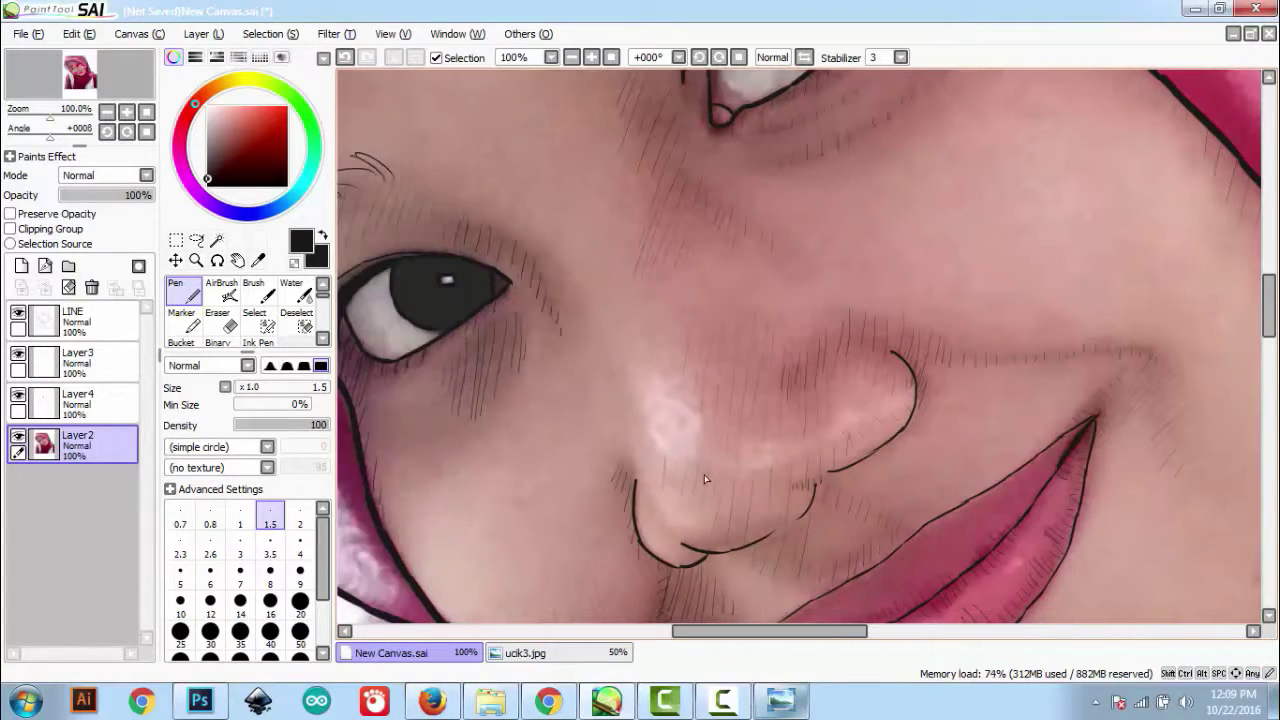
{"action": "key", "text": "bracketright"}
{"action": "key", "text": "bracketleft"}
{"action": "key", "text": "bracketleft"}
{"action": "key", "text": "Left"}
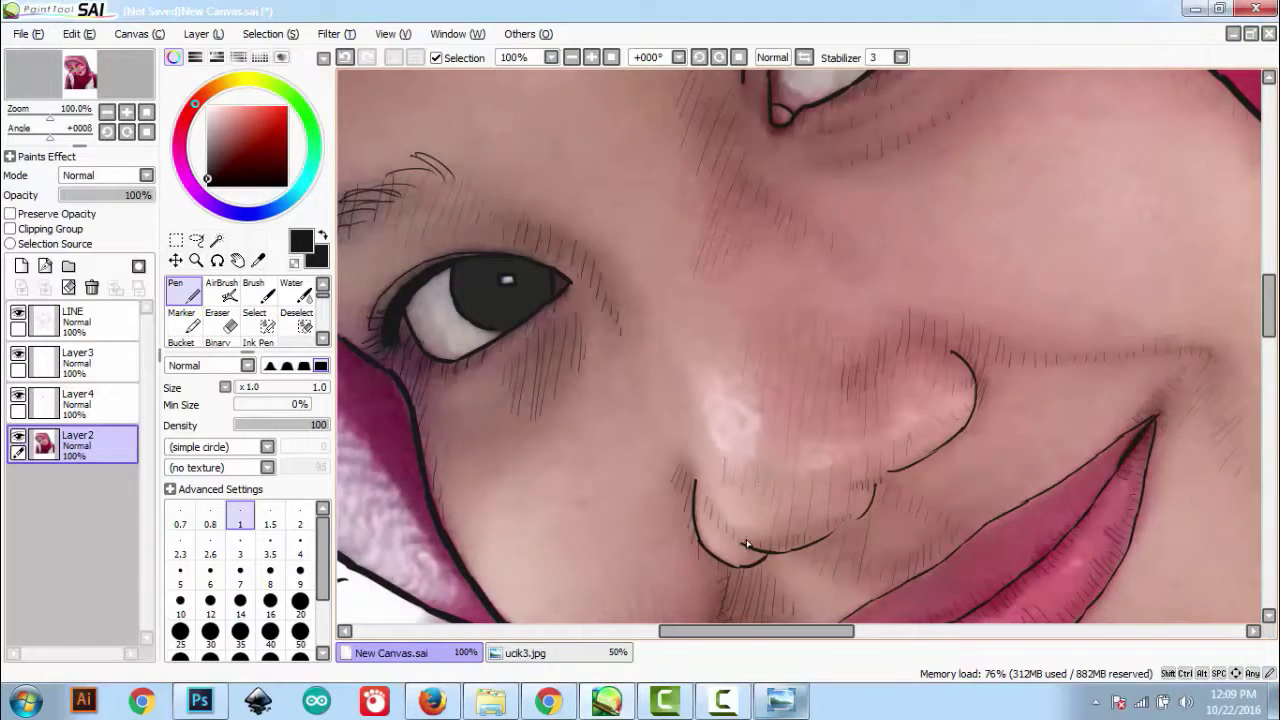
Hide the Layer2 photo to check the face hatching up close, and show it again.
{"action": "scroll", "coordinate": [746, 538], "scroll_direction": "down", "scroll_amount": 4}
{"action": "left_click", "coordinate": [18, 437]}
{"action": "scroll", "coordinate": [18, 437], "scroll_direction": "up", "scroll_amount": 1}
{"action": "key", "text": "ctrl+plus"}
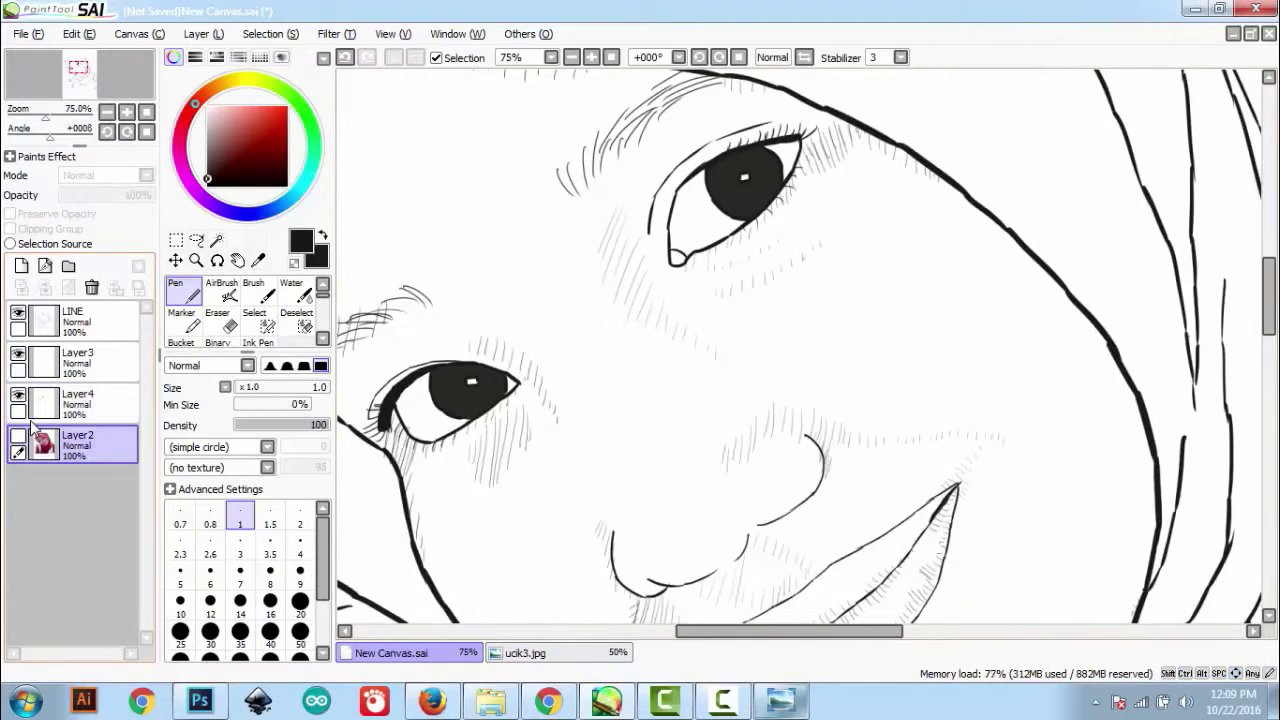
{"action": "left_click", "coordinate": [18, 440]}
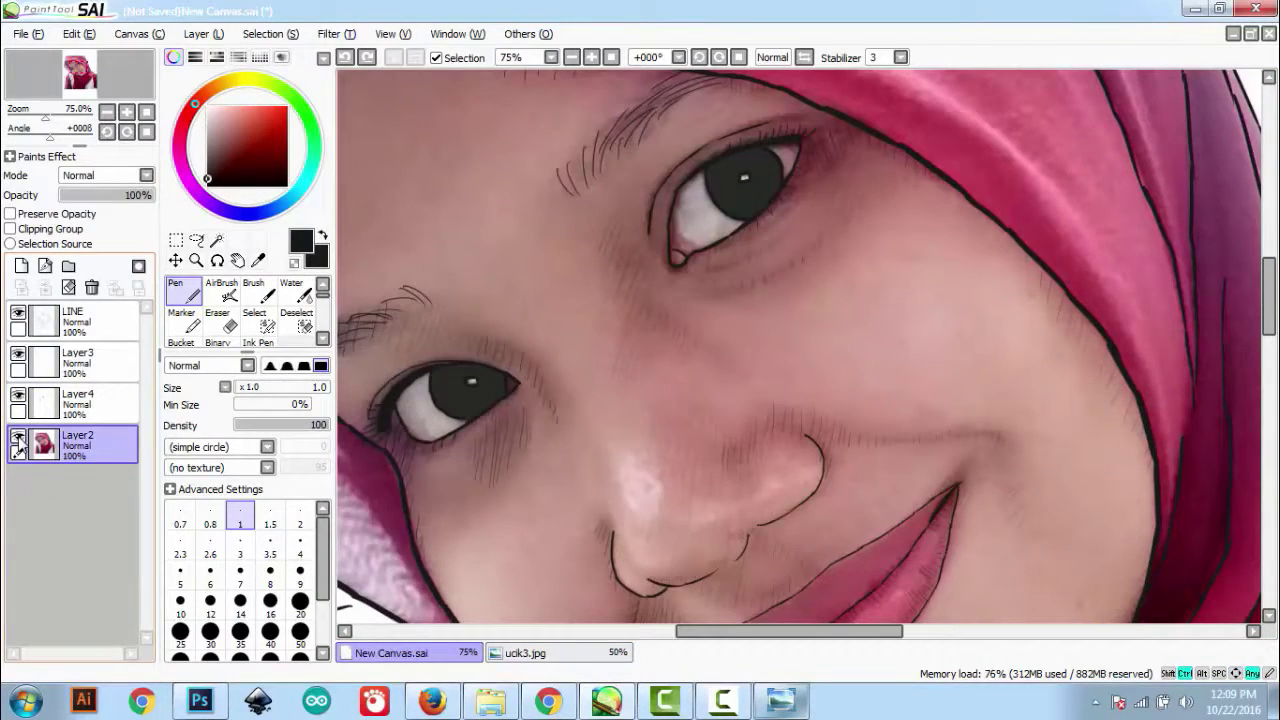
Select the LINE layer, set the pen size to 0.7 and hatch the shadow beneath and beside the right-hand eye.
{"action": "left_click", "coordinate": [75, 320]}
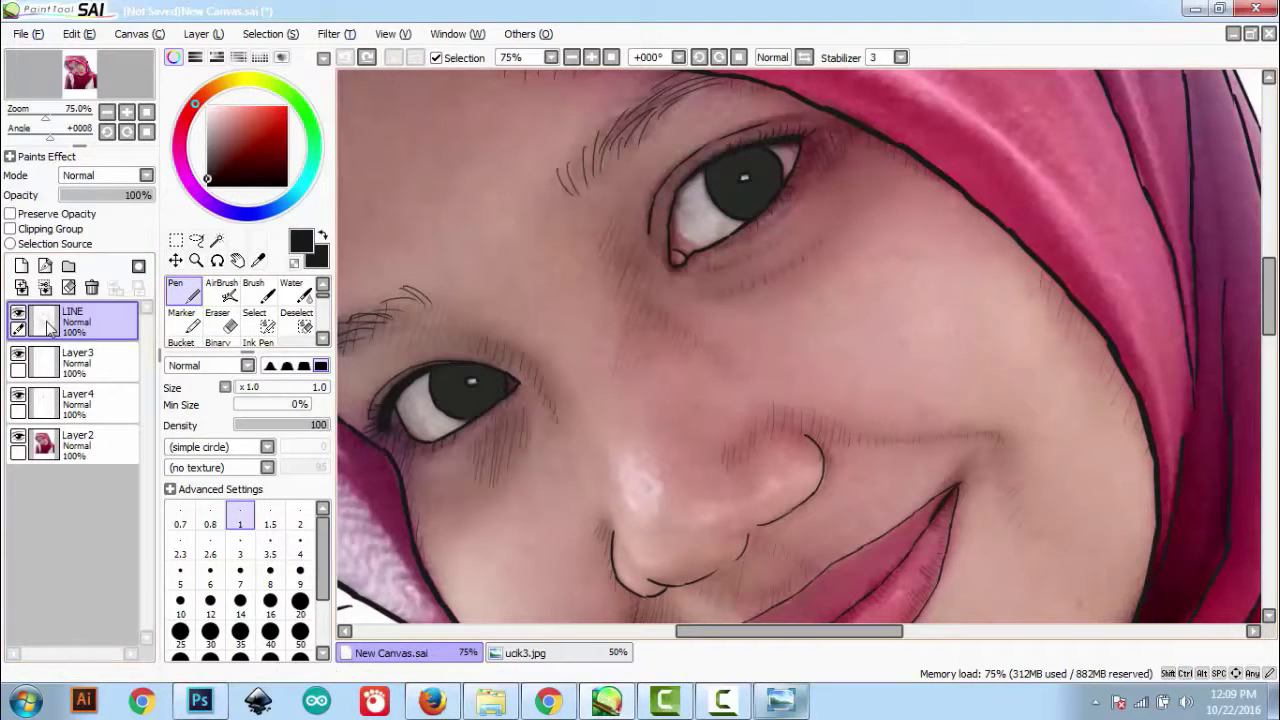
{"action": "left_click", "coordinate": [210, 518]}
{"action": "key", "text": "bracketleft"}
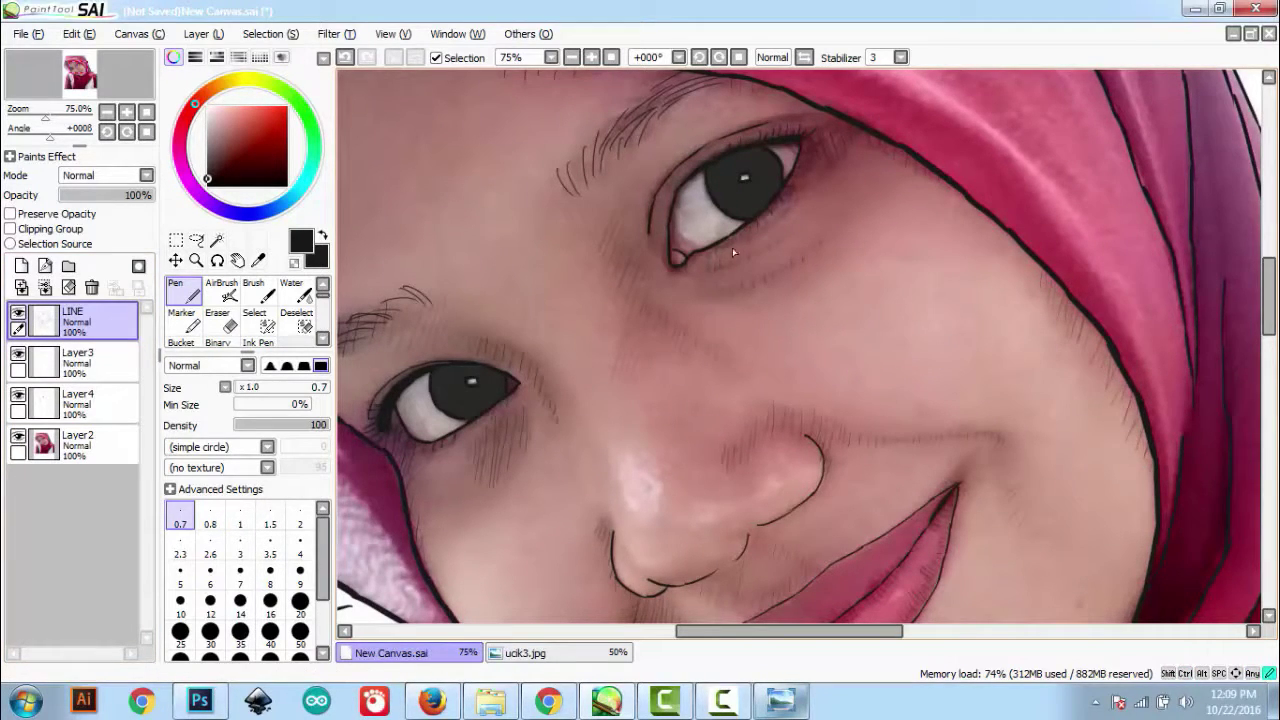
{"action": "key", "text": "Left"}
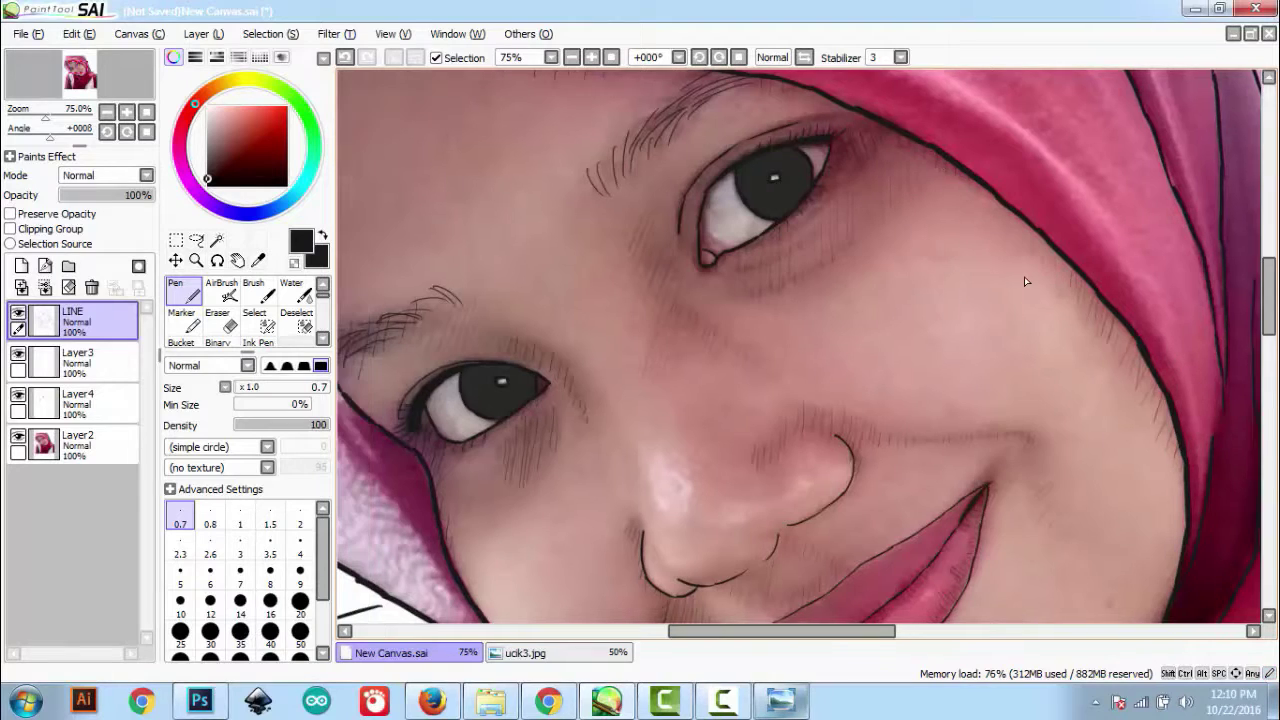
Check the hatching with Layer2 hidden, show it again, and hatch the nose and its lower edge with pen sizes 0.7 and 1.
{"action": "left_click", "coordinate": [18, 435]}
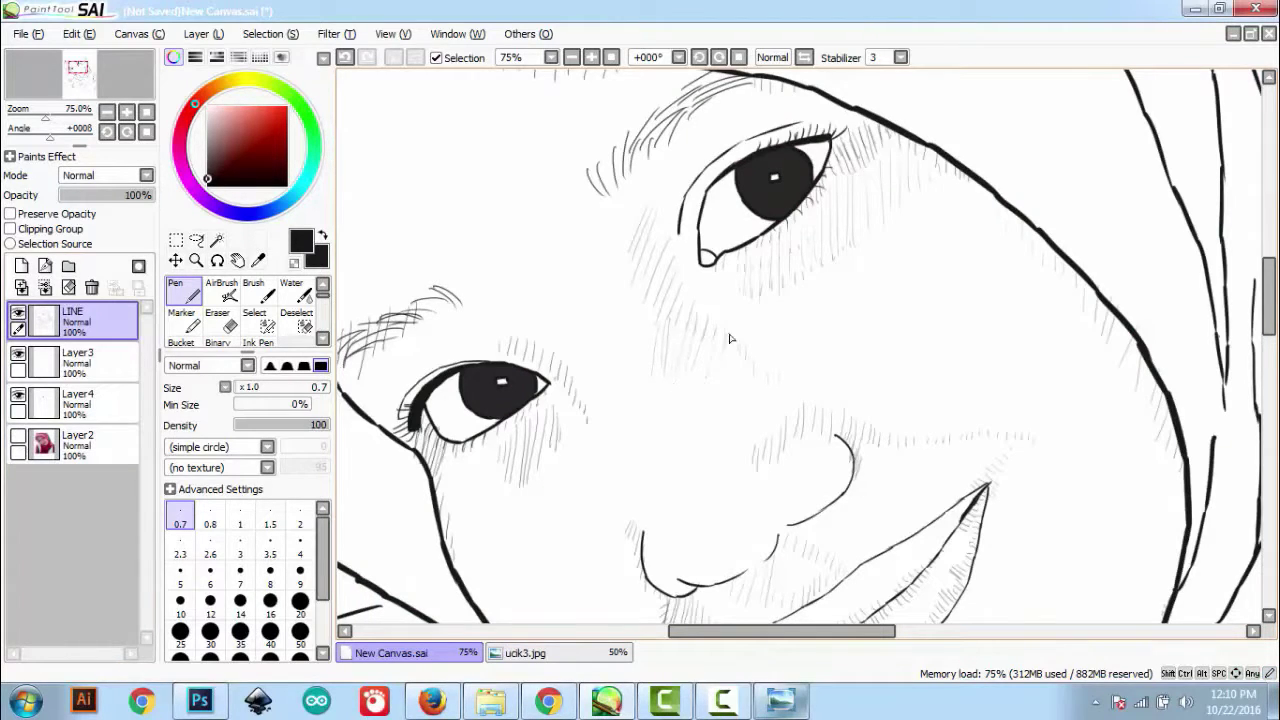
{"action": "left_click", "coordinate": [18, 435]}
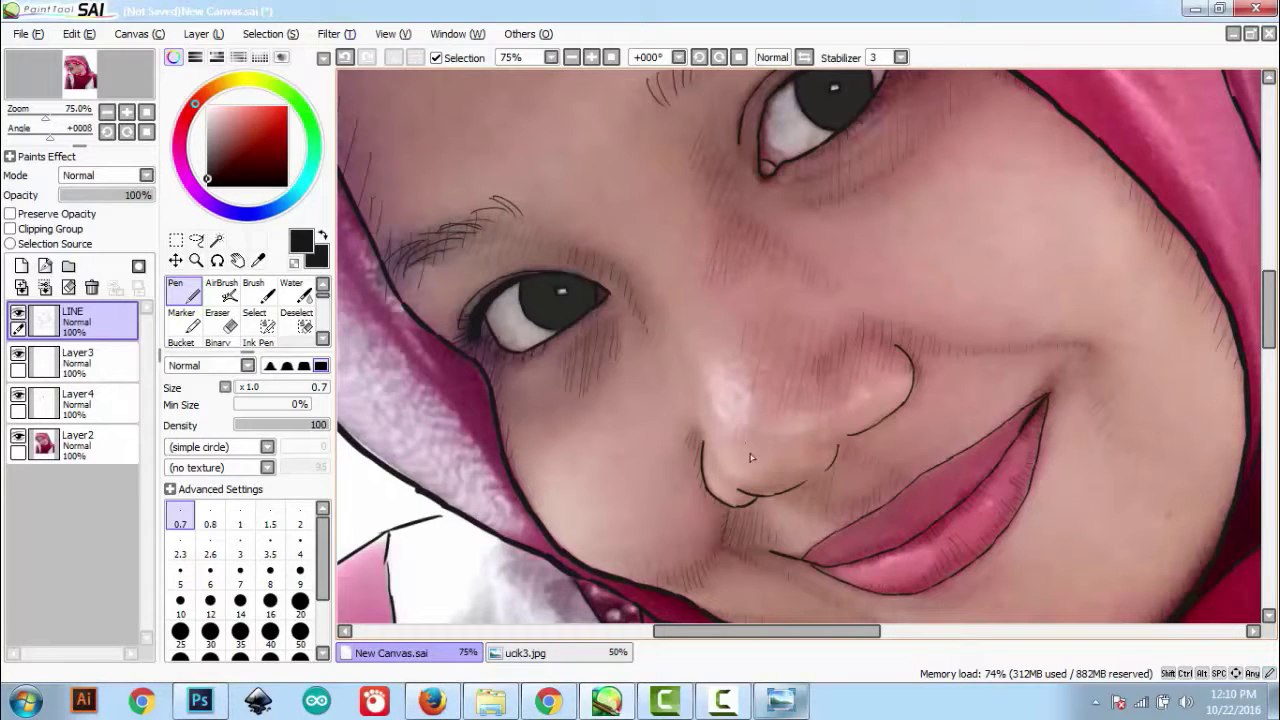
{"action": "key", "text": "bracketright"}
{"action": "key", "text": "bracketright"}
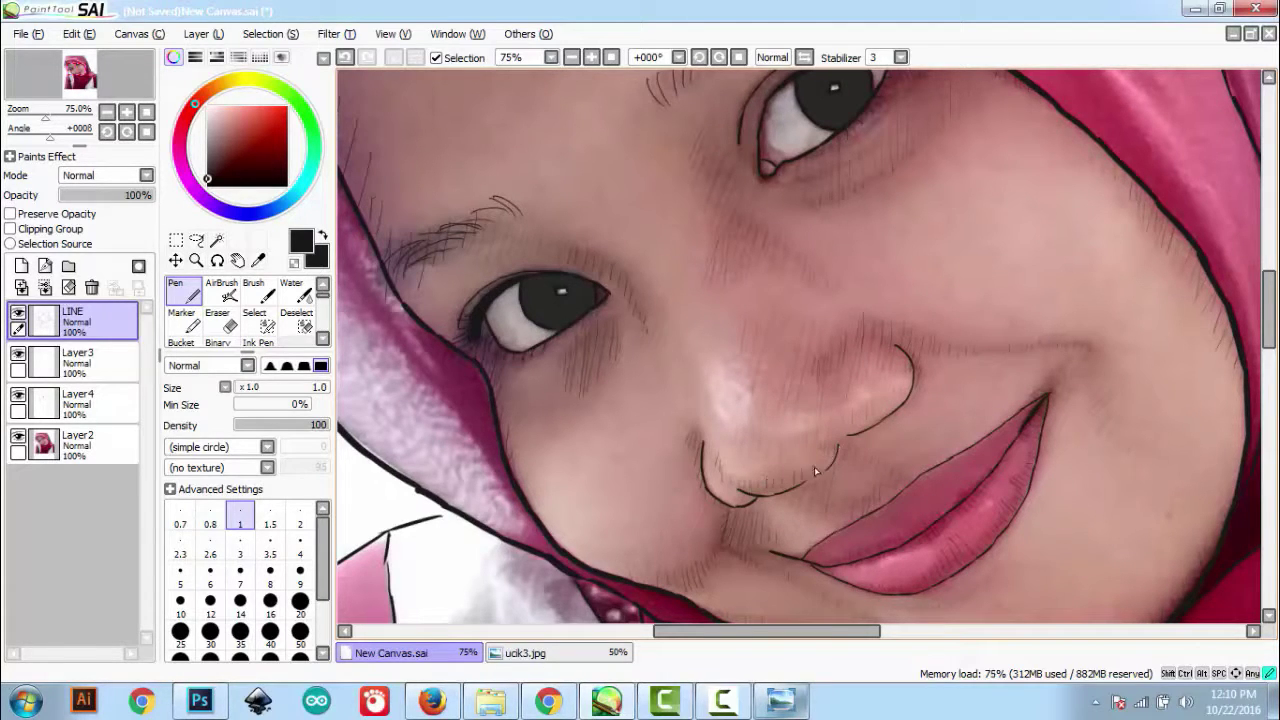
Check the hatching with Layer2 hidden, show it again, and hatch the cheek beside the right-hand mouth corner with pen size 0.7.
{"action": "left_click_drag", "start_coordinate": [816, 470], "coordinate": [756, 440]}
{"action": "left_click", "coordinate": [18, 436]}
{"action": "left_click", "coordinate": [18, 436]}
{"action": "key", "text": "bracketleft"}
{"action": "key", "text": "bracketleft"}
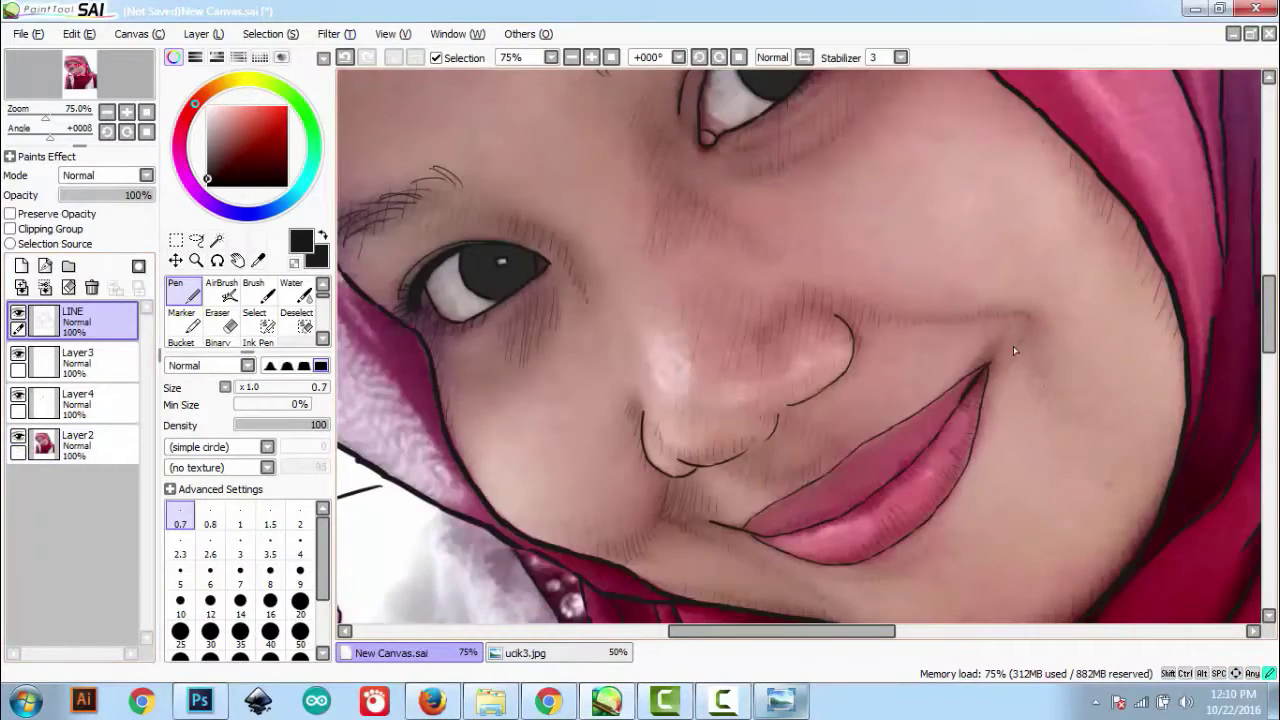
{"action": "left_click_drag", "start_coordinate": [1067, 424], "coordinate": [1067, 394]}
Hide the Layer2 photo and soften the face hatching on the LINE layer with the Eraser at size 200 and density 15.
{"action": "left_click", "coordinate": [18, 436]}
{"action": "scroll", "coordinate": [799, 347], "scroll_direction": "down", "scroll_amount": 3}
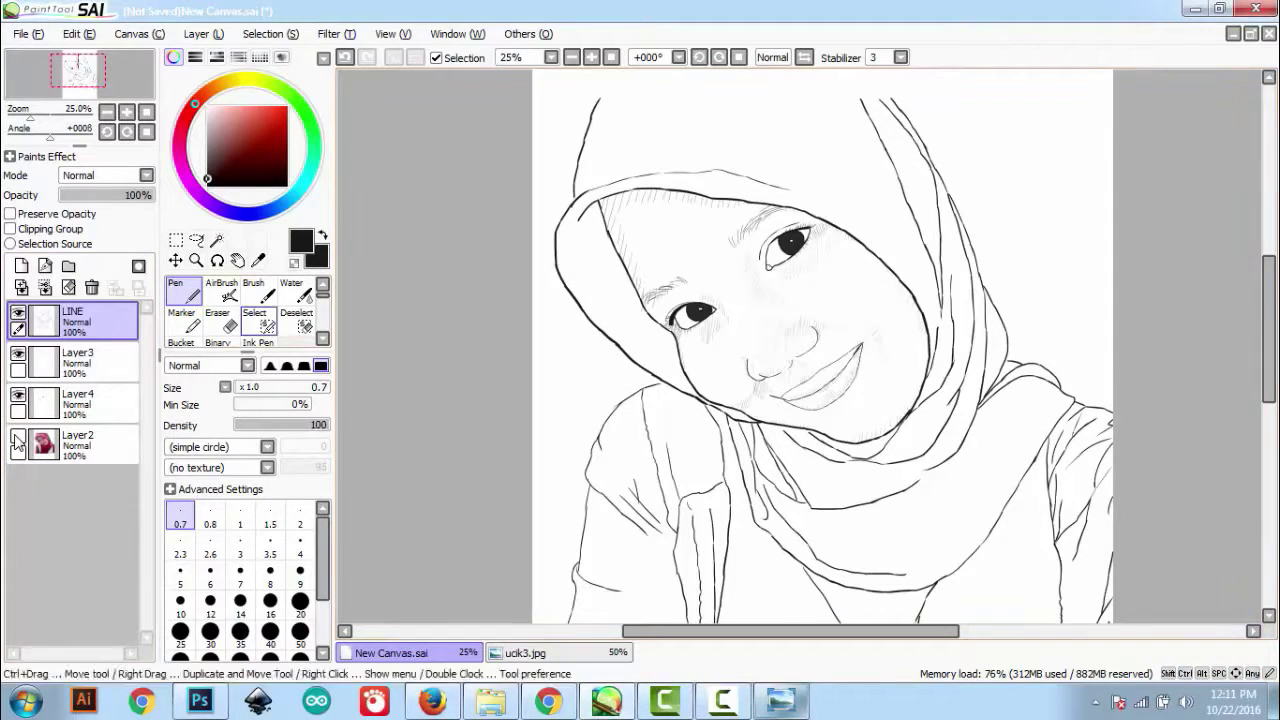
{"action": "left_click", "coordinate": [221, 321]}
{"action": "left_click_drag", "start_coordinate": [290, 425], "coordinate": [248, 425]}
{"action": "key", "text": "bracketright"}
{"action": "key", "text": "bracketright"}
{"action": "key", "text": "bracketright"}
{"action": "key", "text": "bracketright"}
{"action": "key", "text": "bracketright"}
{"action": "key", "text": "bracketright"}
{"action": "left_click_drag", "start_coordinate": [768, 288], "coordinate": [746, 274]}
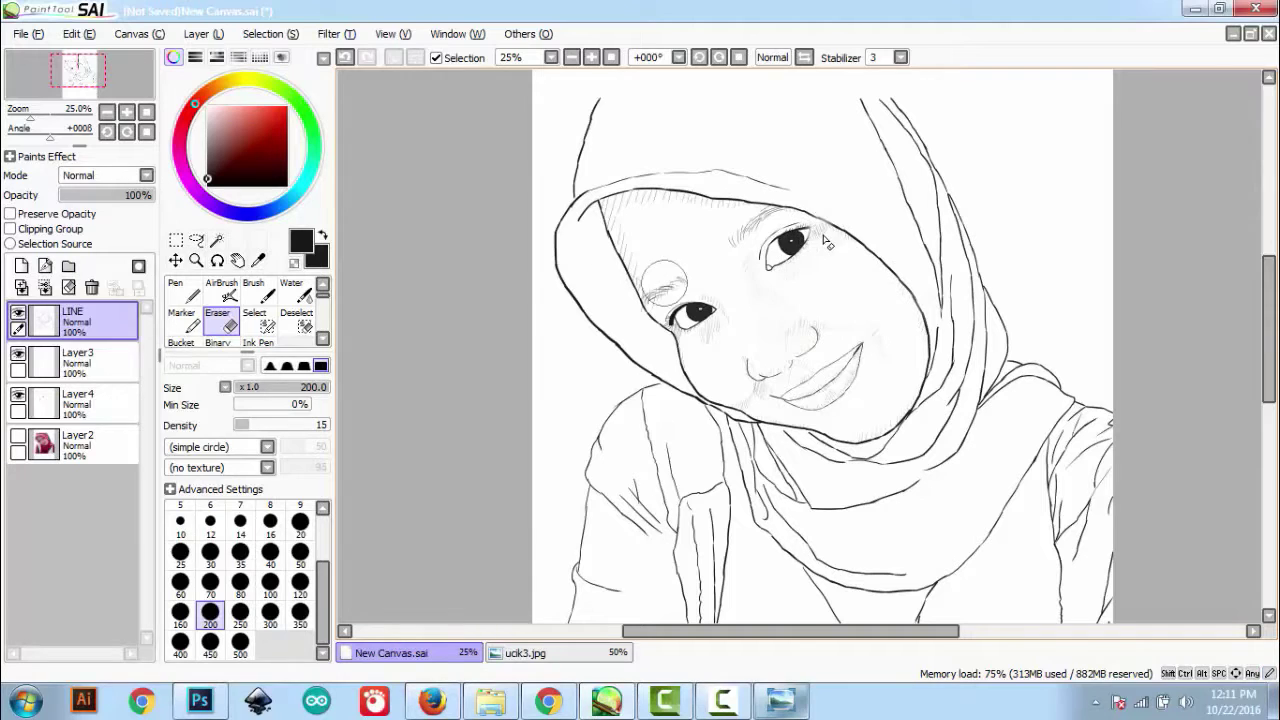
Go over the face with the same soft eraser, switching between Layer3, LINE and Layer4.
{"action": "left_click", "coordinate": [103, 401]}
{"action": "left_click", "coordinate": [101, 364]}
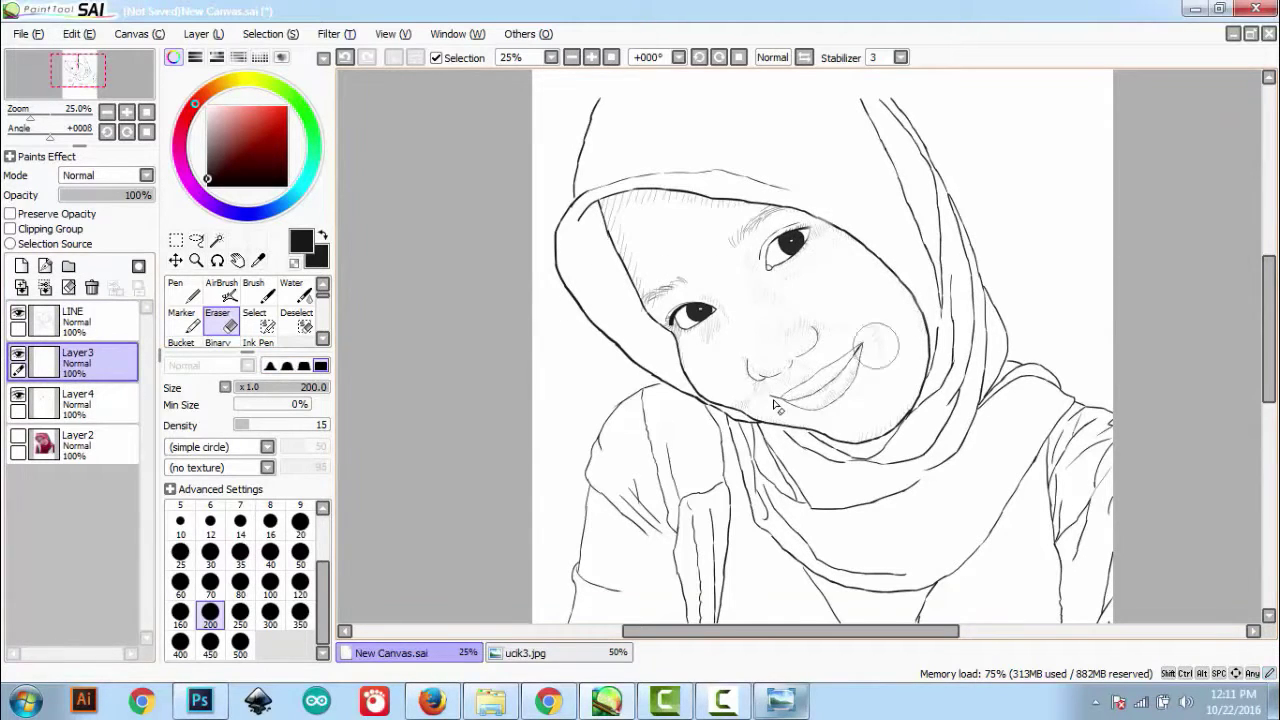
{"action": "left_click", "coordinate": [98, 323]}
{"action": "left_click", "coordinate": [95, 408]}
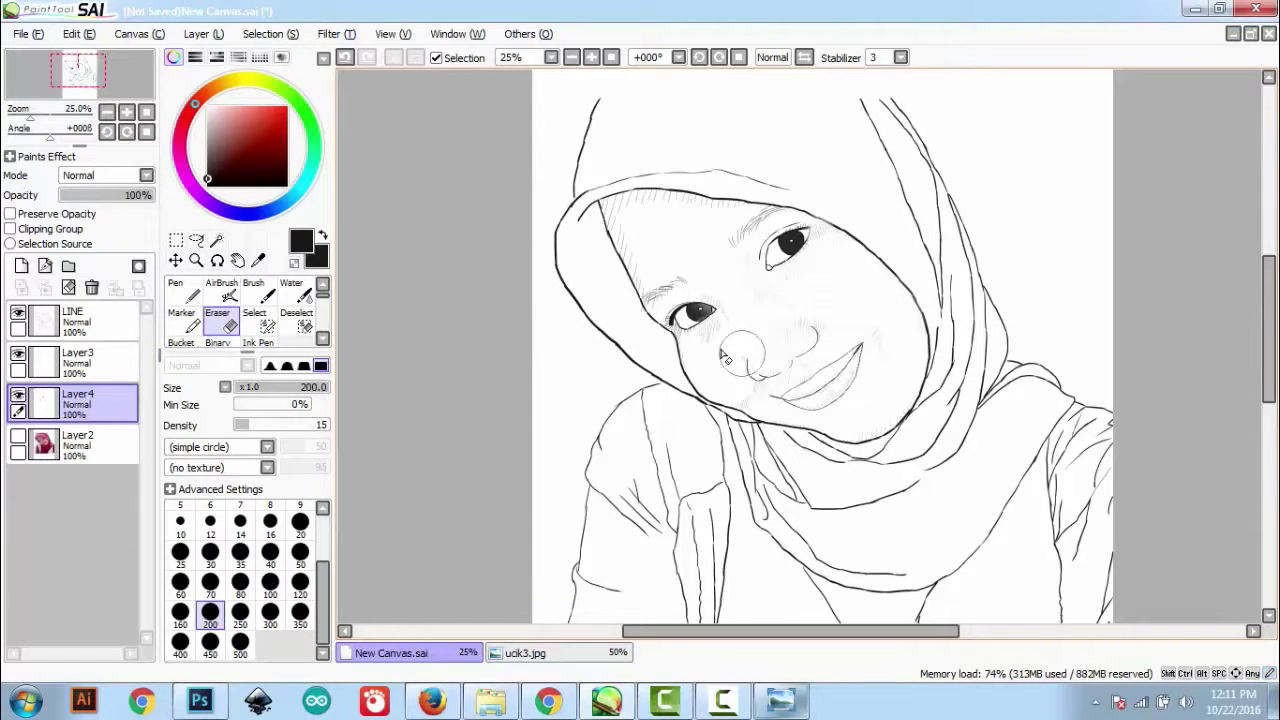
{"action": "key", "text": "Up"}
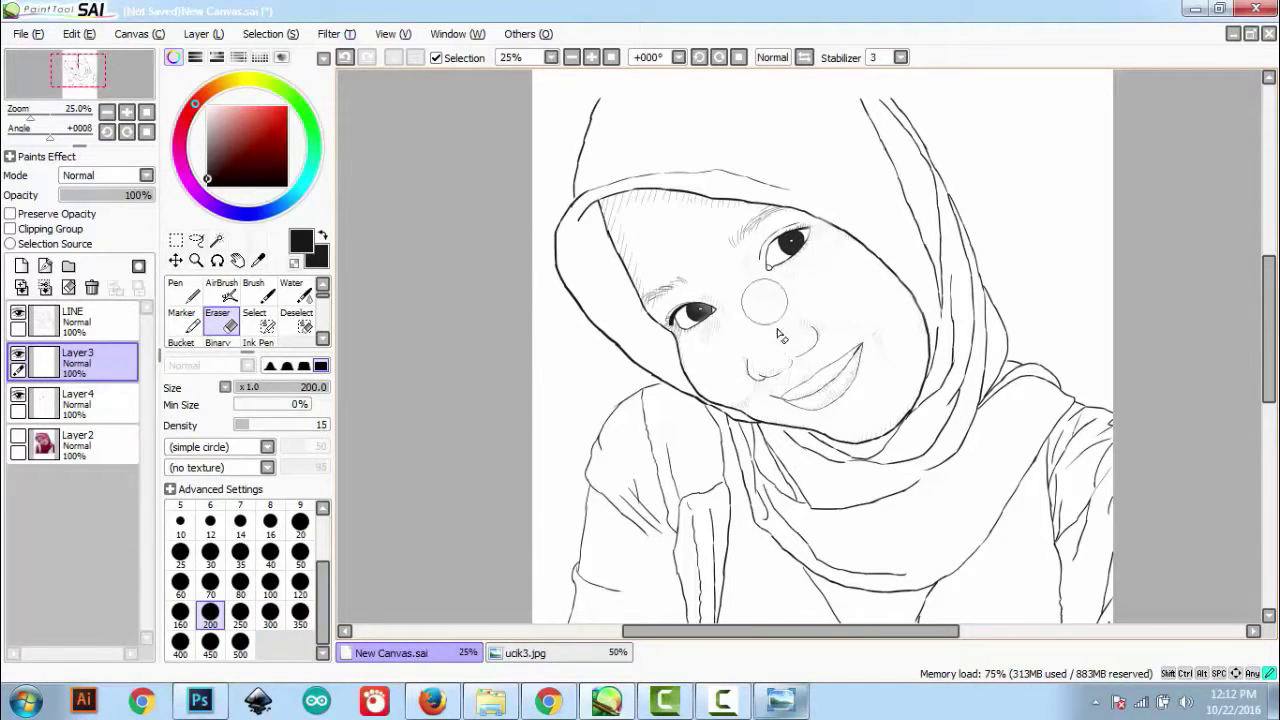
Add a new layer above LINE and rename it NAME.
{"action": "scroll", "coordinate": [1040, 137], "scroll_direction": "down", "scroll_amount": 1}
{"action": "left_click_drag", "start_coordinate": [1040, 137], "coordinate": [918, 167]}
{"action": "left_click", "coordinate": [21, 266]}
{"action": "left_click_drag", "start_coordinate": [108, 370], "coordinate": [97, 326]}
{"action": "double_click", "coordinate": [96, 328]}
{"action": "type", "text": "NAME"}
{"action": "key", "text": "Return"}
Handwrite a name in the blank area beneath the portrait on the NAME layer, starting with pen size 20 and varying it.
{"action": "left_click", "coordinate": [185, 292]}
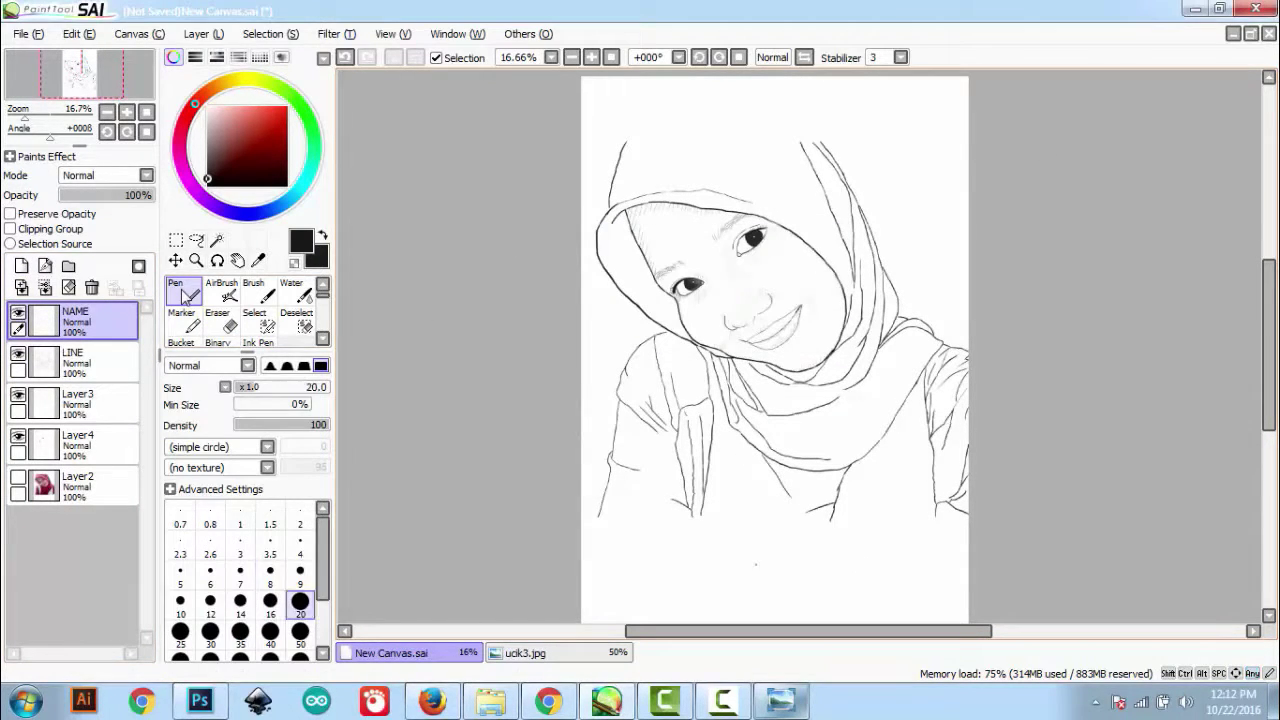
{"action": "left_click_drag", "start_coordinate": [748, 552], "coordinate": [850, 558]}
{"action": "key", "text": "bracketright"}
{"action": "key", "text": "bracketright"}
{"action": "key", "text": "bracketright"}
{"action": "key", "text": "bracketright"}
{"action": "left_click_drag", "start_coordinate": [816, 506], "coordinate": [831, 519]}
{"action": "mouse_move", "coordinate": [838, 491]}
{"action": "left_mouse_down"}
{"action": "mouse_move", "coordinate": [833, 519]}
{"action": "mouse_move", "coordinate": [884, 509]}
{"action": "mouse_move", "coordinate": [876, 487]}
{"action": "left_mouse_up"}
{"action": "key", "text": "bracketleft"}
{"action": "key", "text": "bracketleft"}
{"action": "key", "text": "bracketleft"}
{"action": "key", "text": "Down"}
{"action": "key", "text": "Down"}
{"action": "key", "text": "Down"}
{"action": "left_click_drag", "start_coordinate": [890, 478], "coordinate": [893, 480]}
{"action": "left_click_drag", "start_coordinate": [905, 467], "coordinate": [918, 465]}
{"action": "left_click_drag", "start_coordinate": [941, 452], "coordinate": [953, 464]}
{"action": "key", "text": "Up"}
{"action": "key", "text": "Up"}
{"action": "key", "text": "Right"}
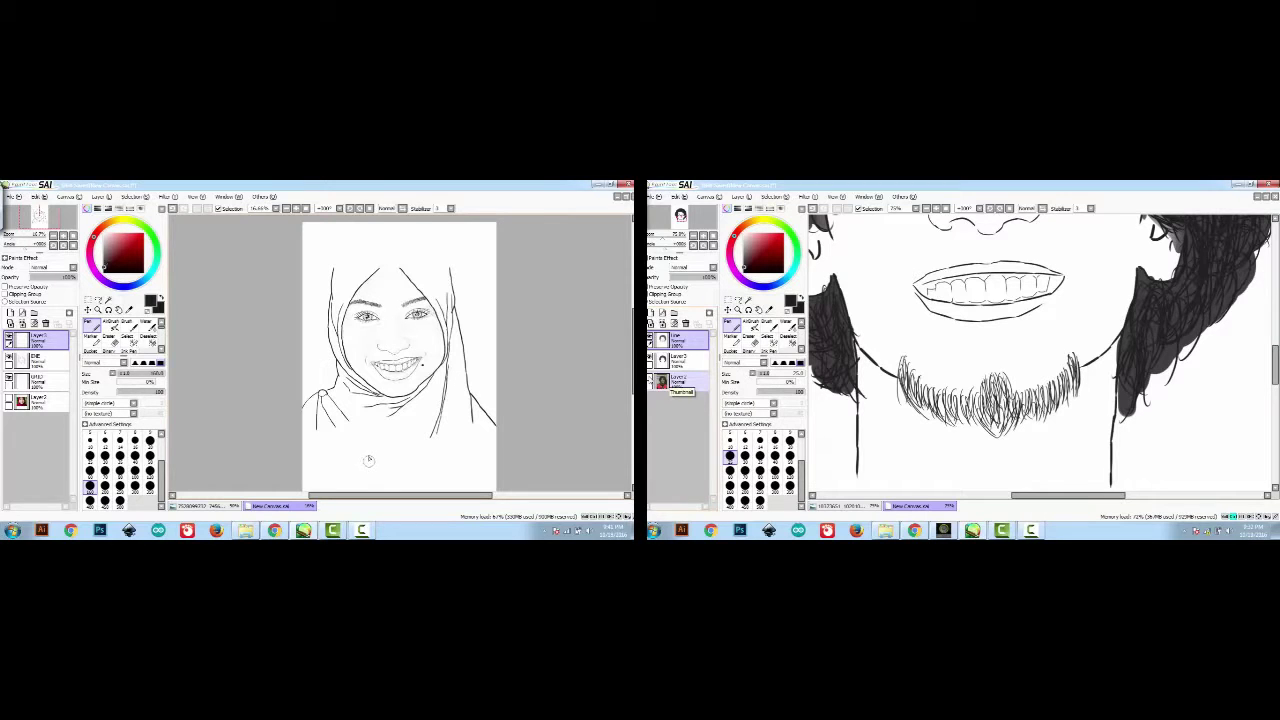
{"action": "scroll", "coordinate": [1038, 352], "scroll_direction": "down", "scroll_amount": 3}
{"action": "left_click_drag", "start_coordinate": [369, 455], "coordinate": [388, 473]}
{"action": "left_click_drag", "start_coordinate": [373, 465], "coordinate": [401, 460]}
{"action": "mouse_move", "coordinate": [404, 449]}
{"action": "left_mouse_down"}
{"action": "mouse_move", "coordinate": [406, 472]}
{"action": "mouse_move", "coordinate": [436, 456]}
{"action": "mouse_move", "coordinate": [396, 446]}
{"action": "left_mouse_up"}
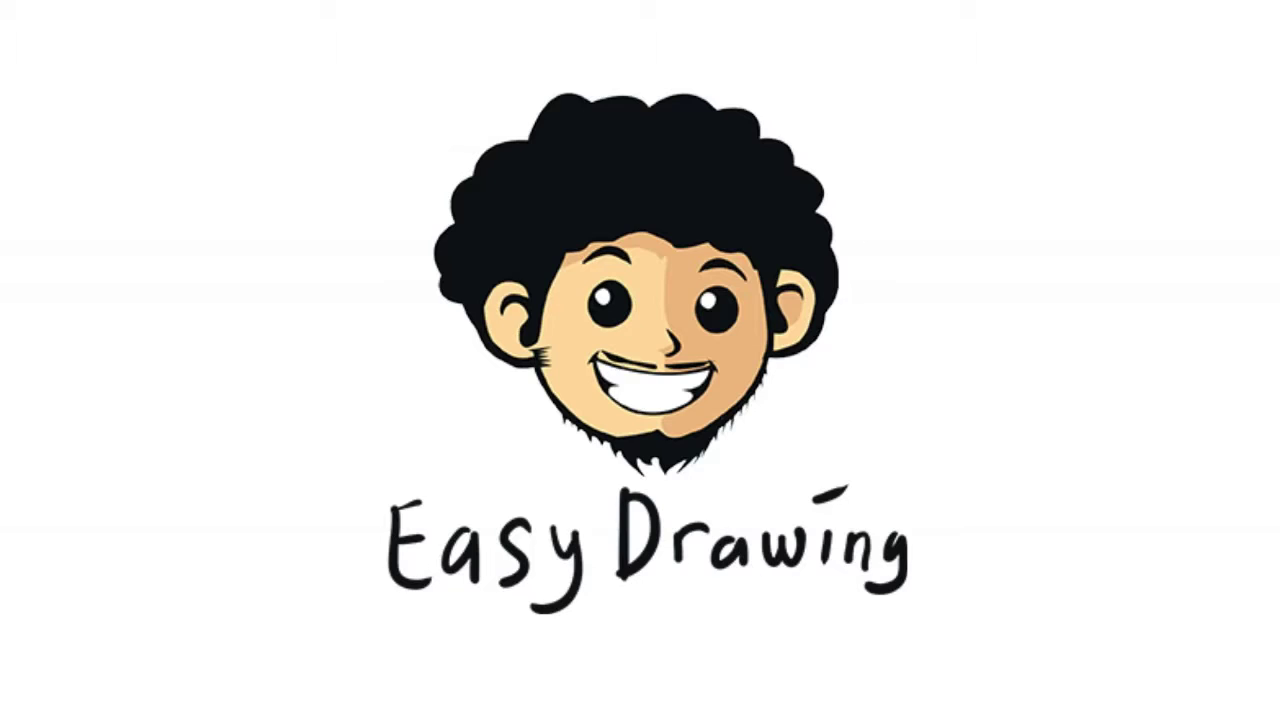